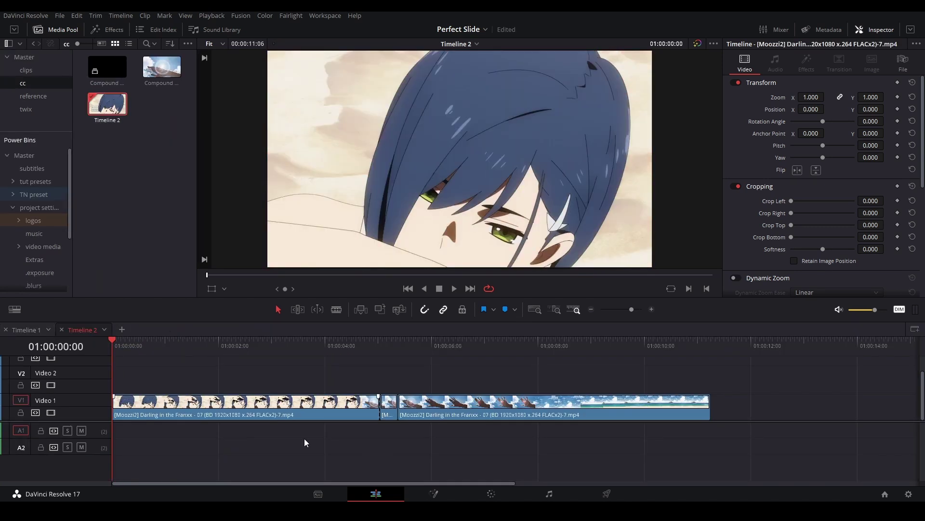
Convert the first clip on Video 1 into a compound clip with the default name
click(270, 410)
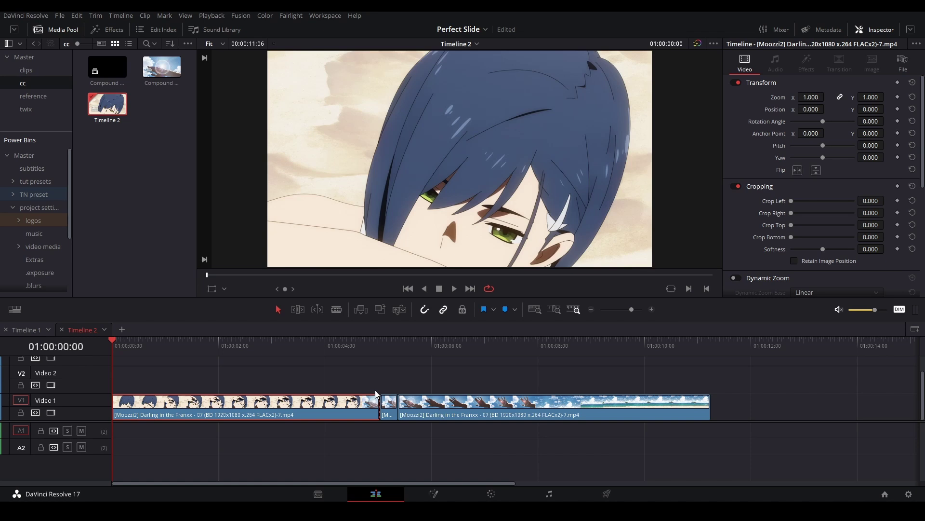
right_click(259, 410)
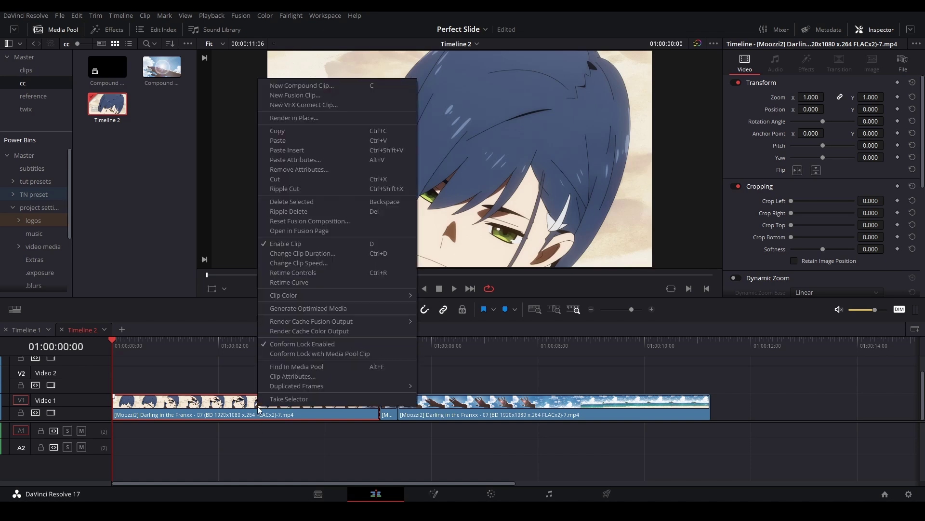
click(292, 87)
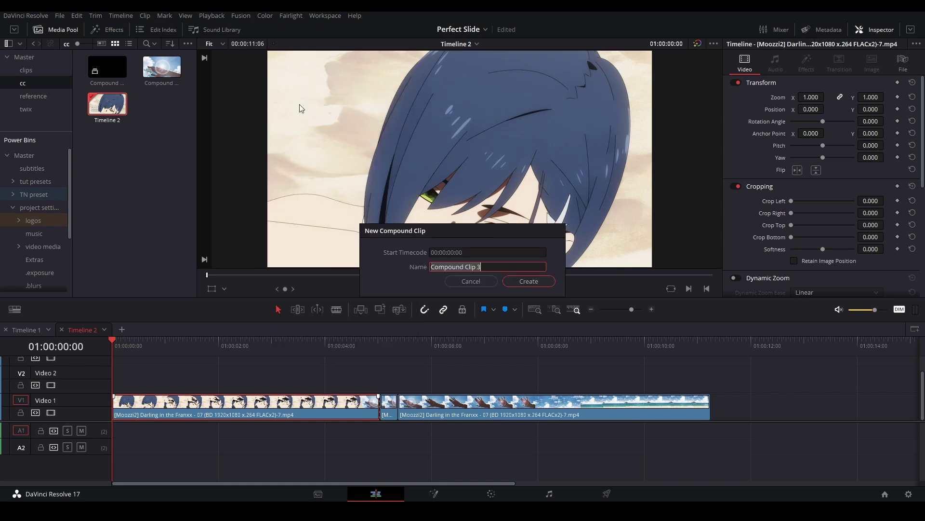
click(544, 282)
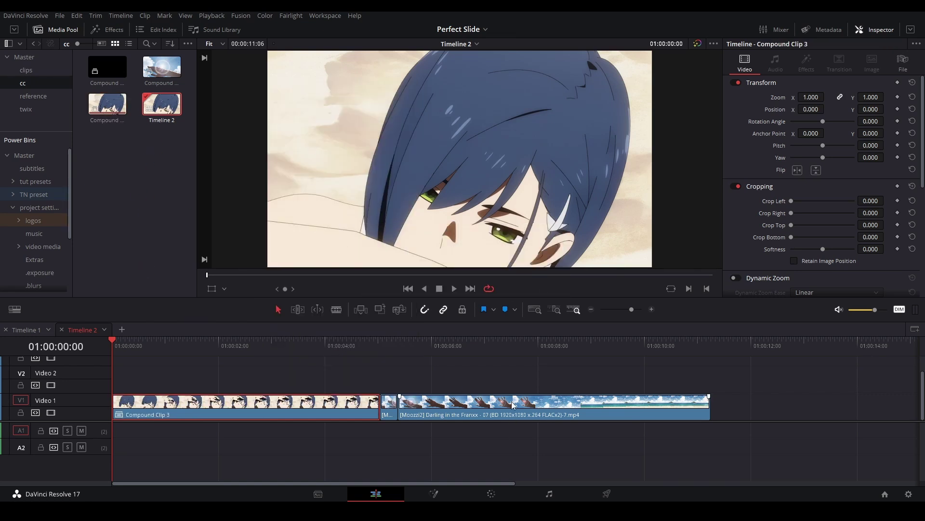
Combine the remaining two clips on Video 1 into one compound clip with the default name
drag(508, 379, 388, 416)
key(alt+g)
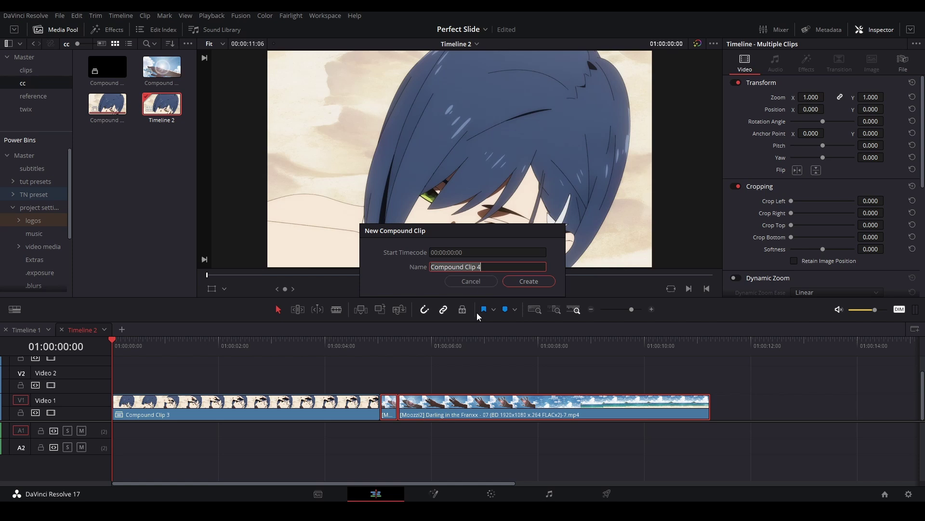
click(526, 281)
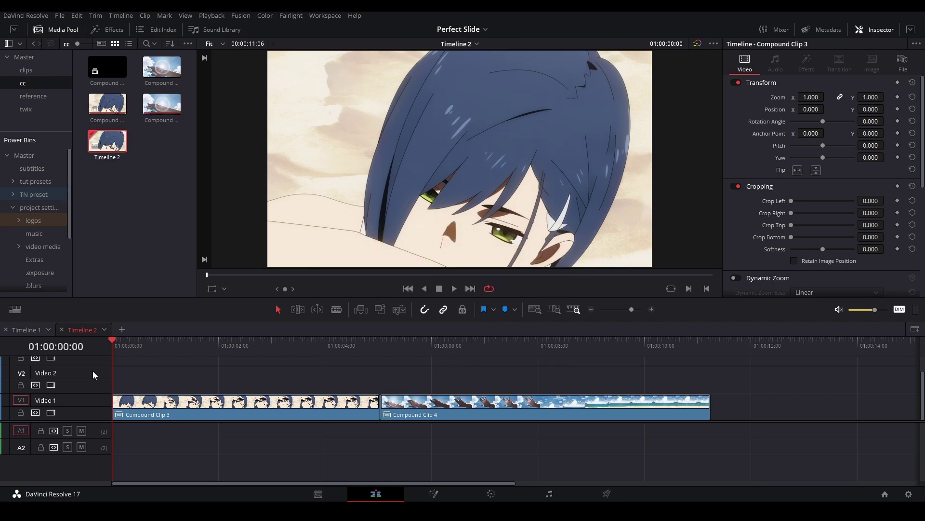
Split the first compound clip at 01:00:01:00 and ripple-delete the part after the cut
key(shift+Right)
key(ctrl+b)
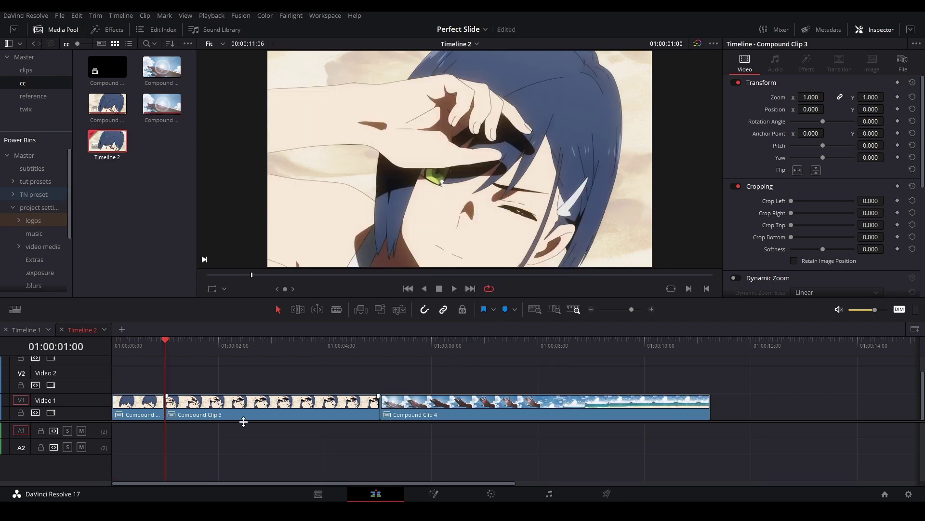
click(244, 415)
key(Delete)
Split the second compound clip at 01:00:02:00, delete the part after the cut, and save the project
click(210, 411)
key(shift+Right)
key(ctrl+b)
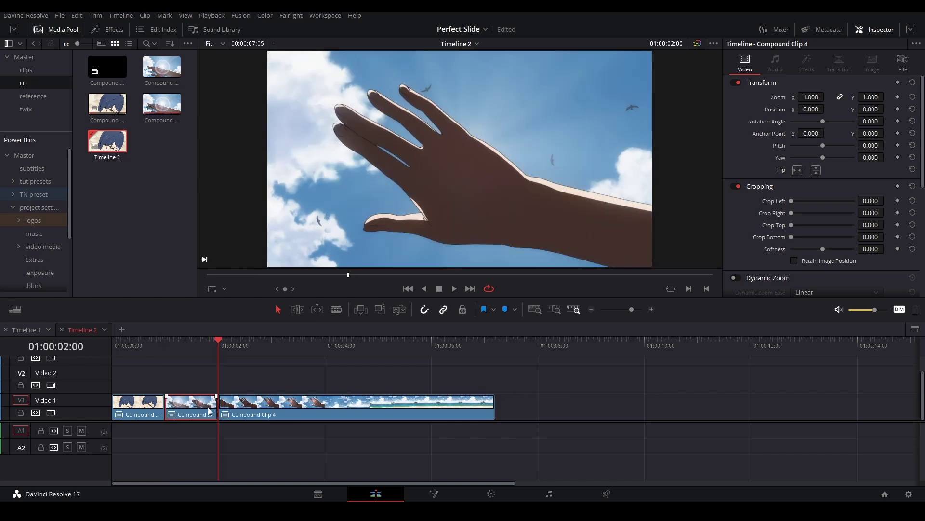
click(243, 416)
key(Delete)
key(ctrl+s)
key(Home)
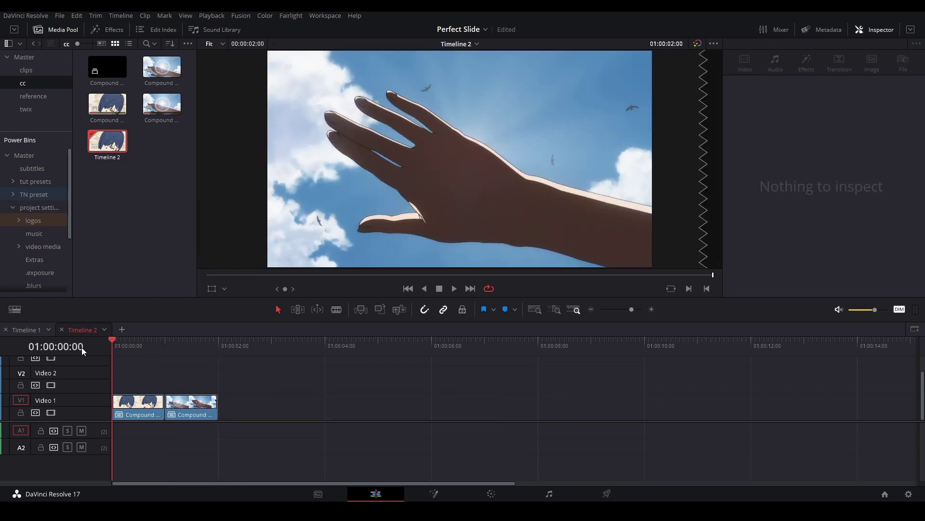
Place a Clip 24 adjustment clip from the Master power bin on Video 2 above each of the two compound clips
key(shift+z)
scroll(136, 382, up, 4)
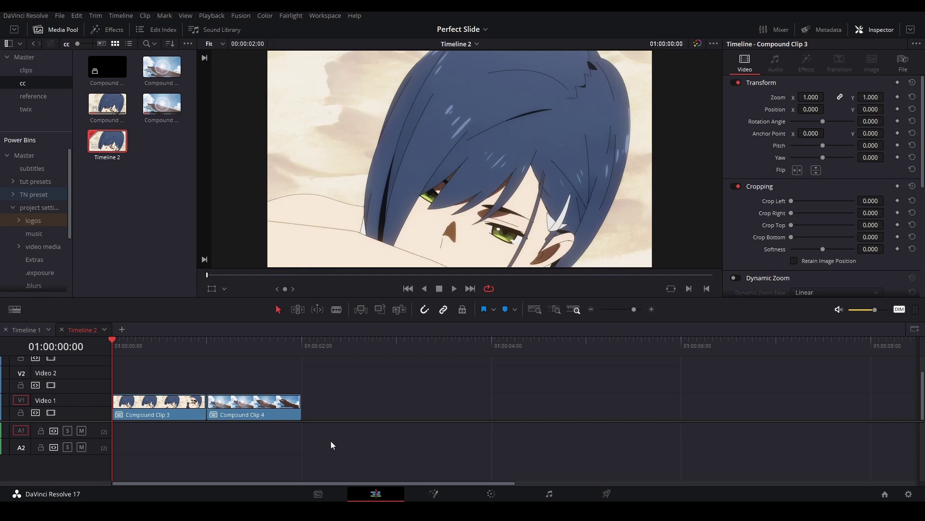
scroll(342, 419, up, 2)
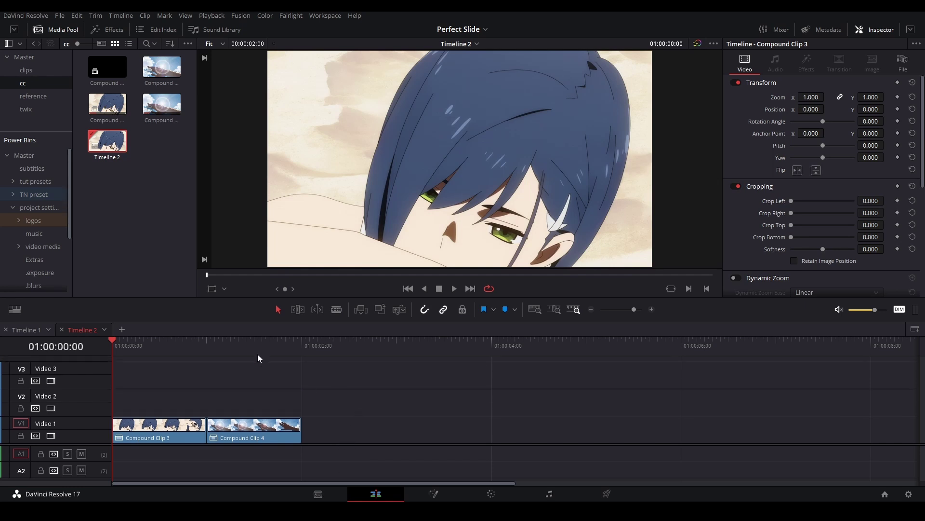
click(33, 155)
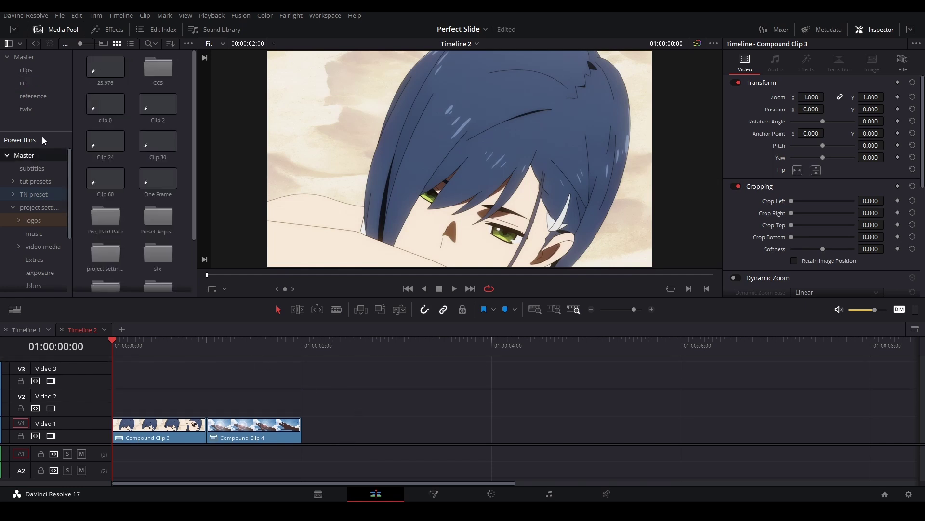
click(111, 30)
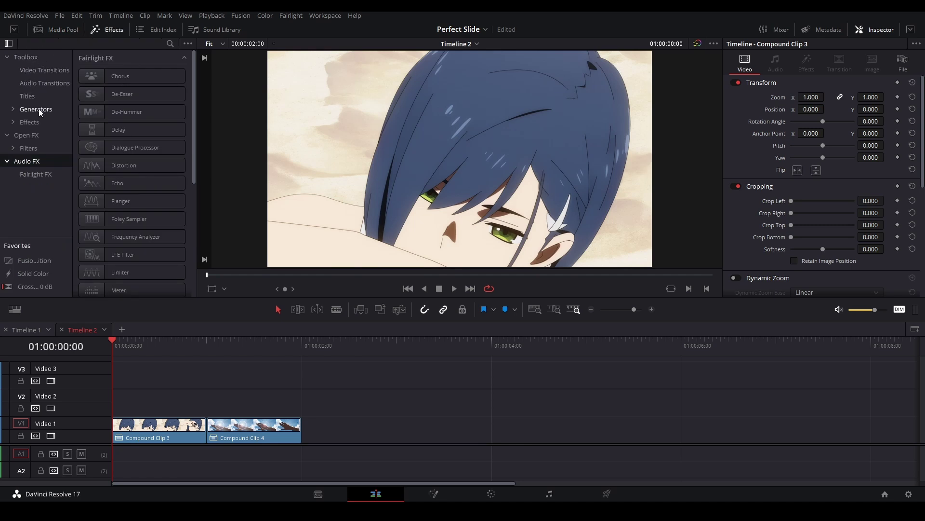
click(30, 122)
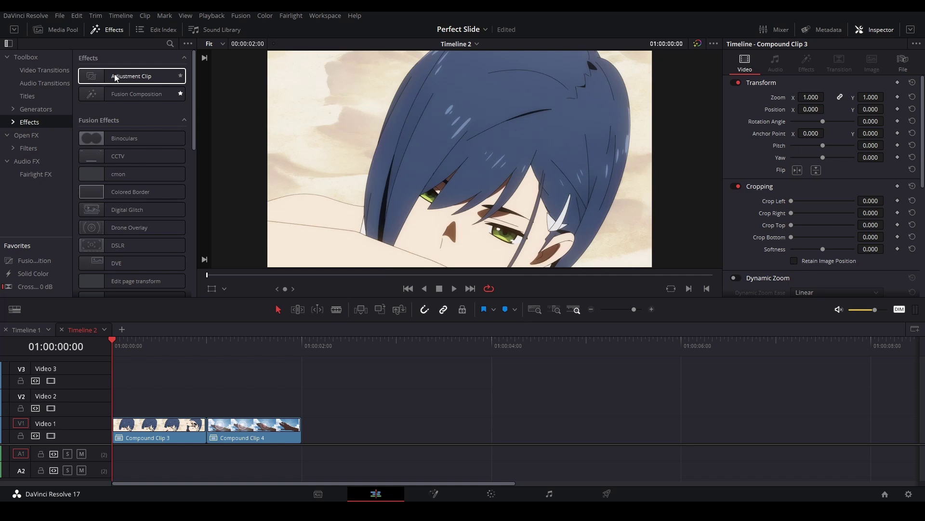
click(61, 30)
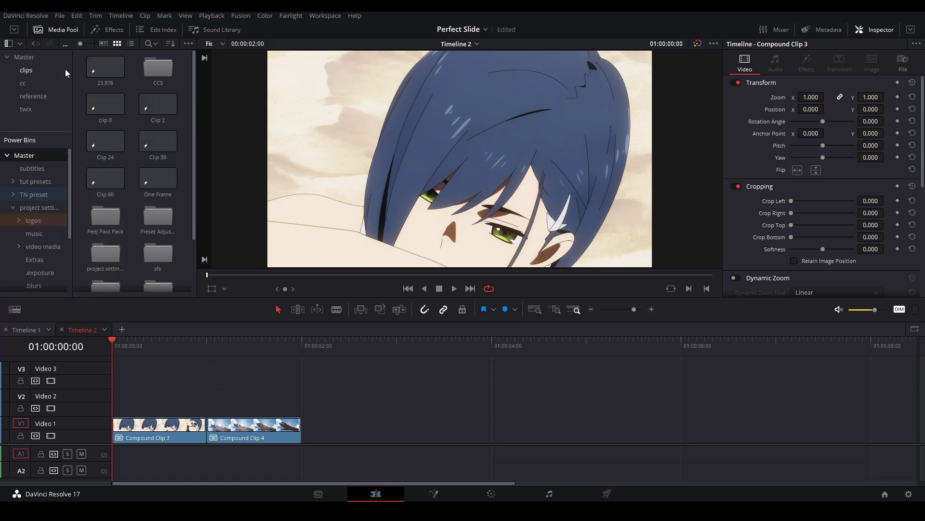
drag(109, 138, 256, 395)
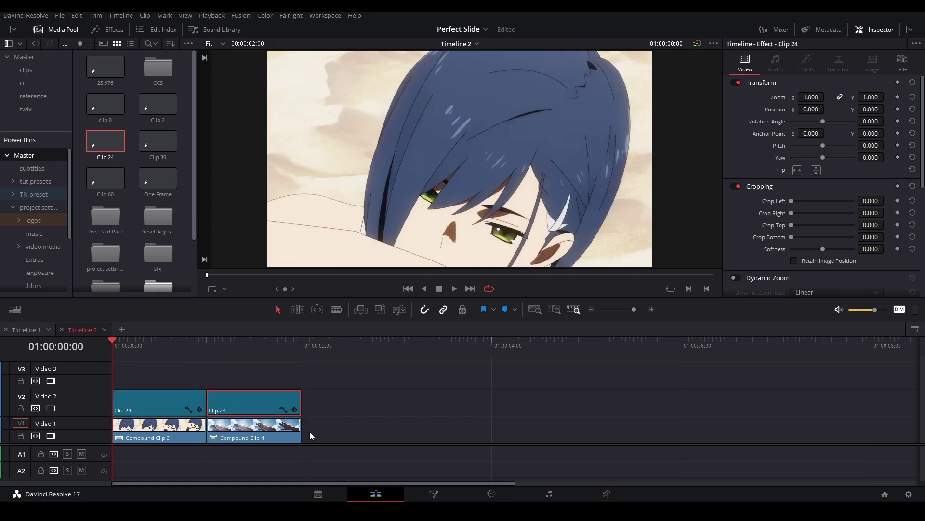
In the first adjustment clip's Fusion composition, insert a Transform node between MediaIn1 and MediaOut1
click(427, 495)
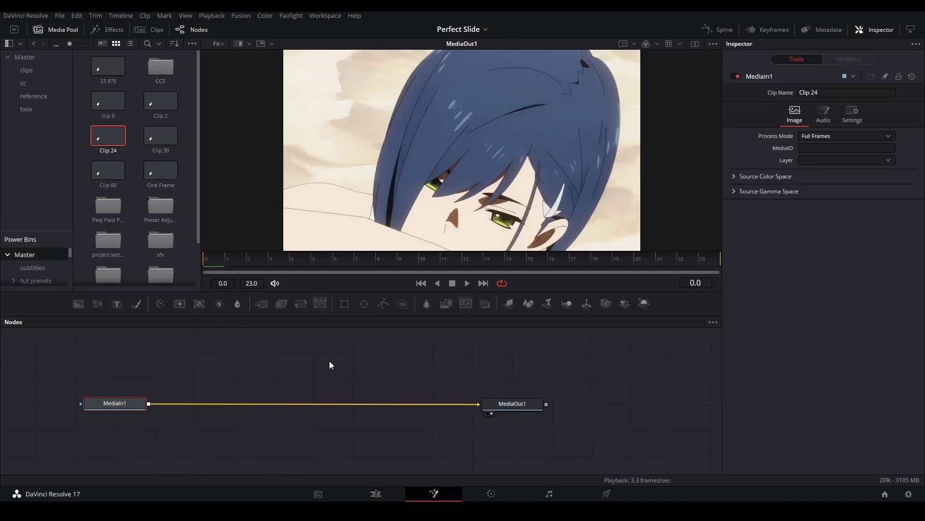
click(301, 306)
drag(187, 413, 259, 367)
drag(414, 406, 228, 362)
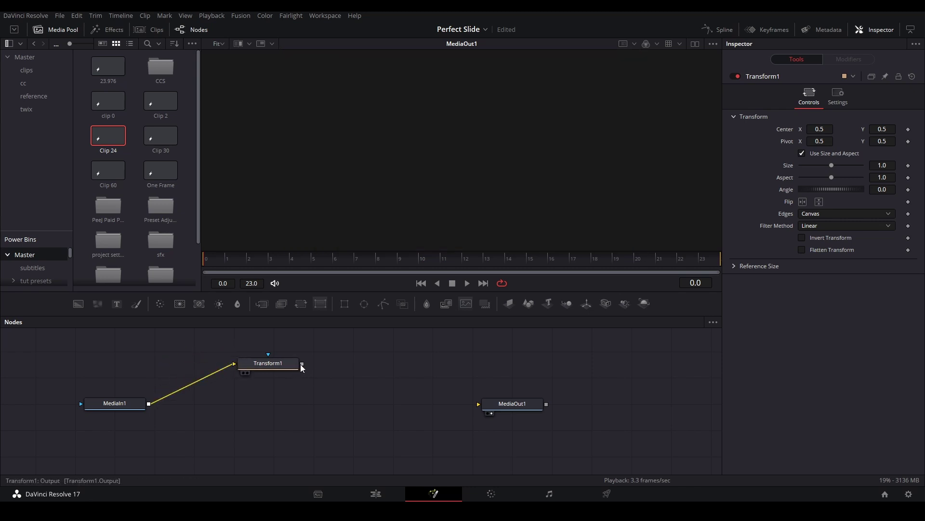
drag(301, 363, 511, 405)
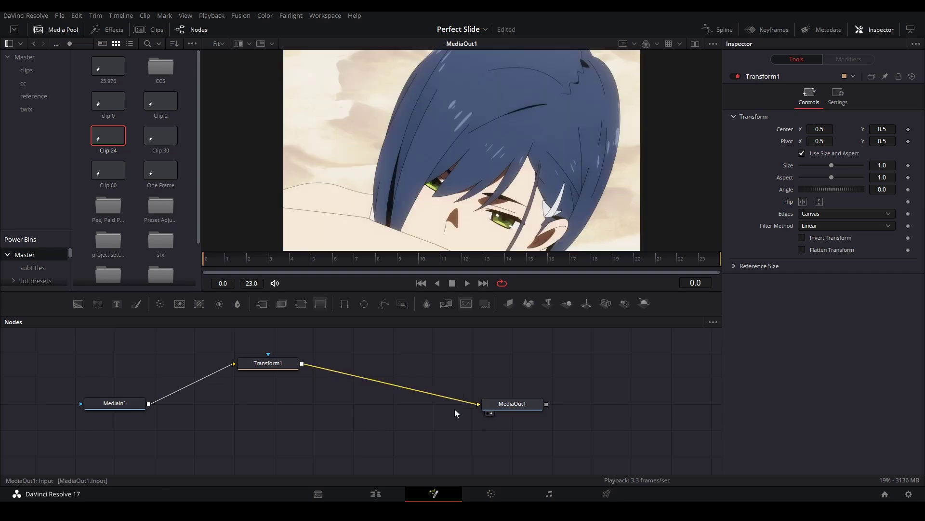
drag(268, 362, 347, 402)
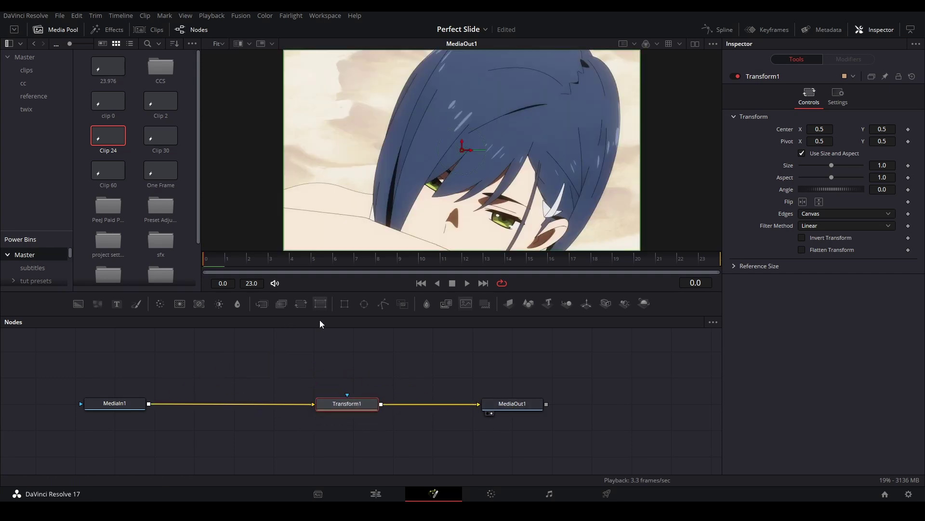
click(318, 371)
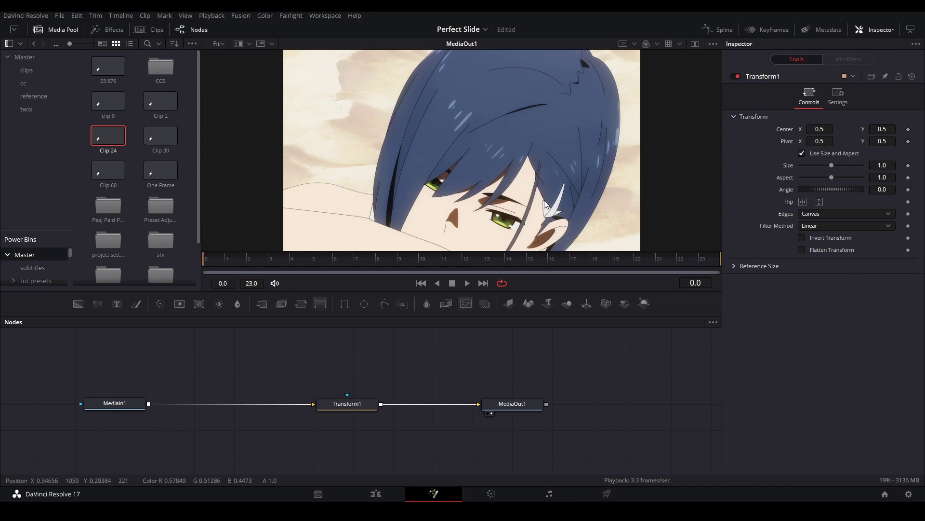
Add Center keyframes to the Transform node at frame 23 and frame 18
click(704, 259)
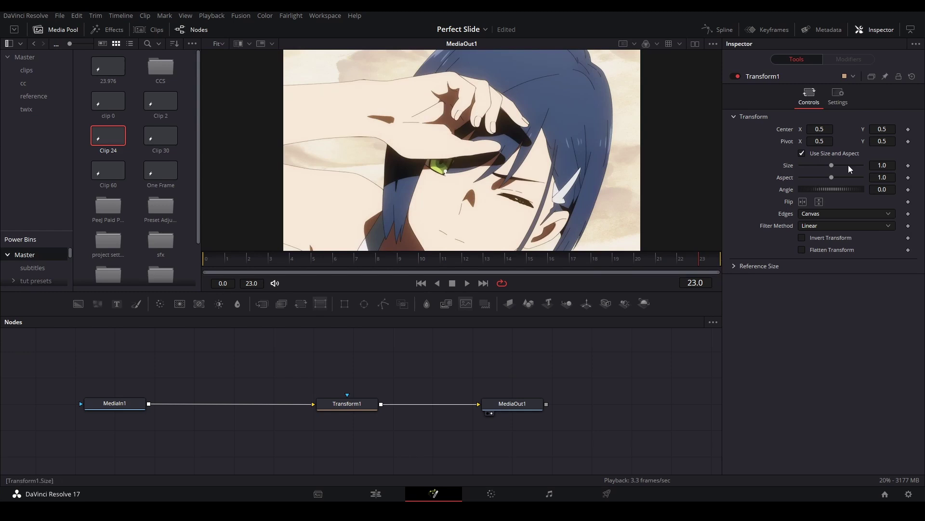
click(908, 130)
key(Left)
key(Left)
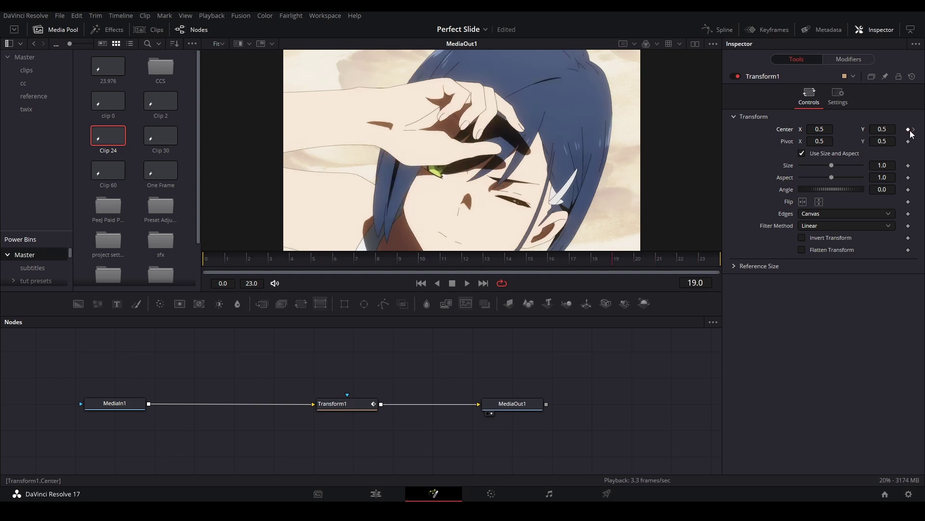
key(Left)
click(908, 130)
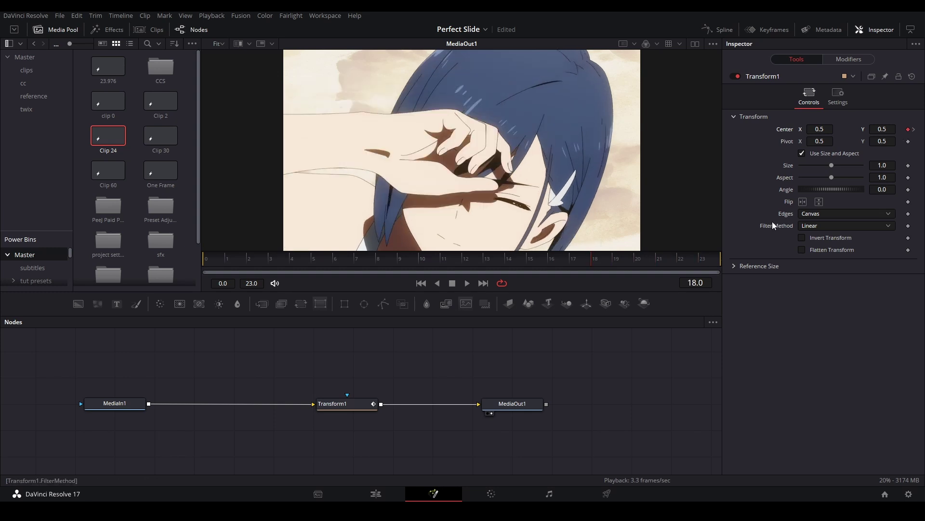
At the frame 23 keyframe, set the Transform's Center X to 0.25 with the viewer guides shown, and save the project
click(915, 130)
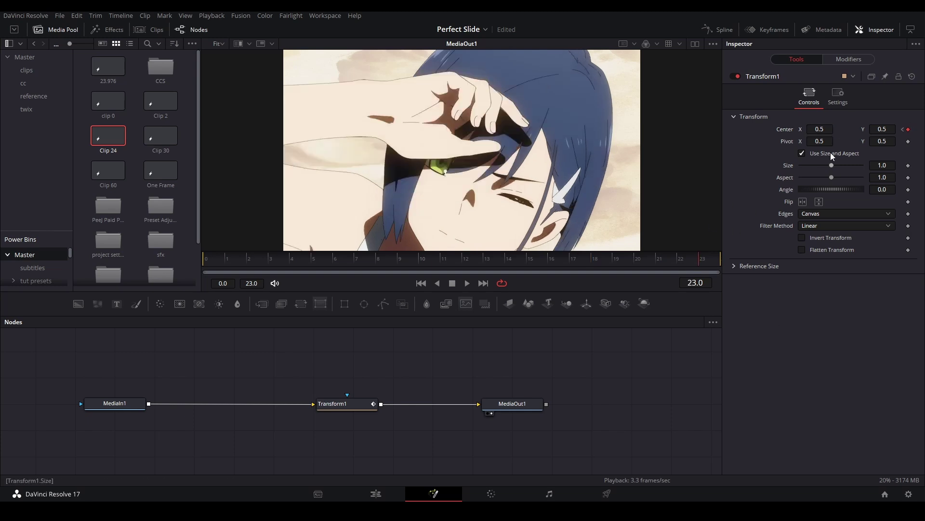
drag(548, 159, 574, 158)
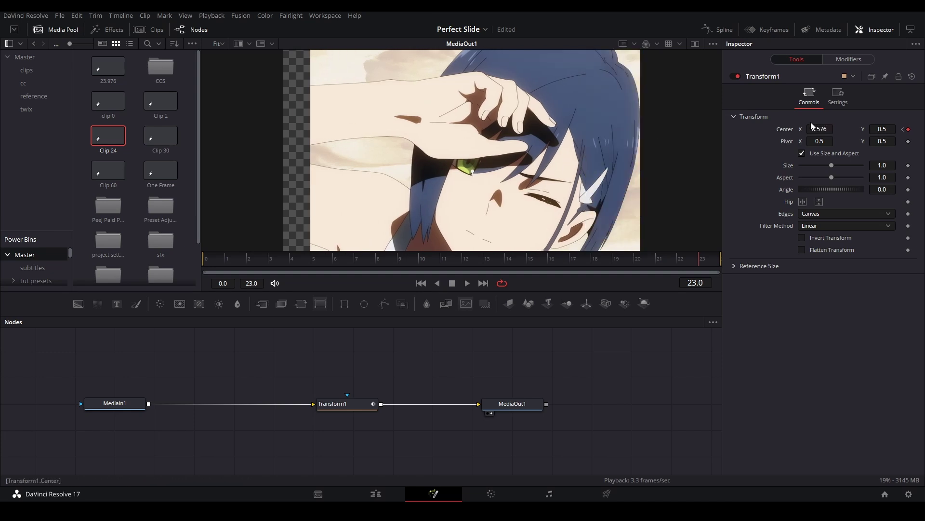
drag(821, 128, 704, 127)
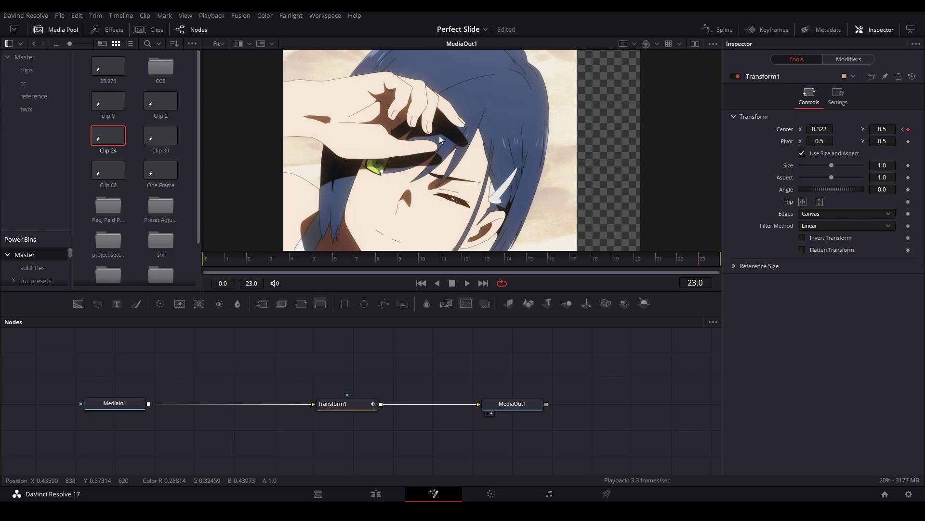
drag(565, 114, 531, 133)
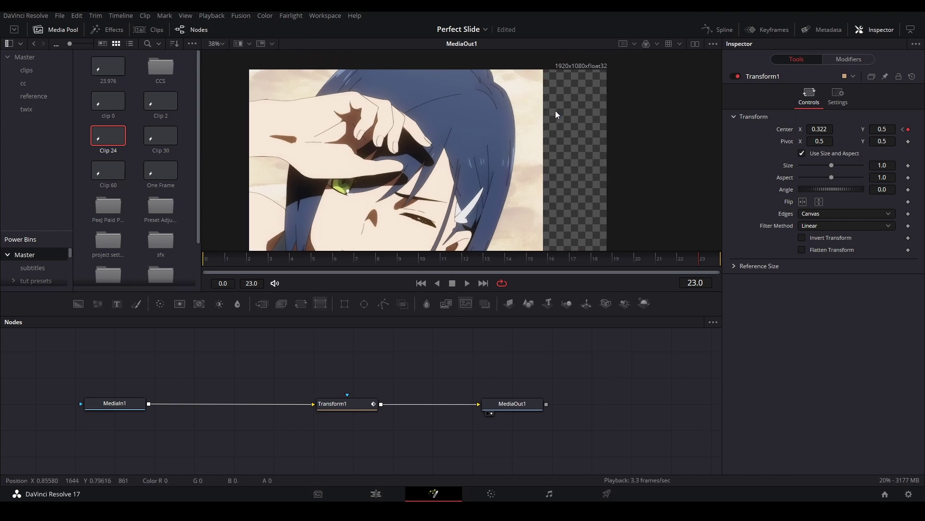
key(ctrl+g)
drag(830, 129, 815, 128)
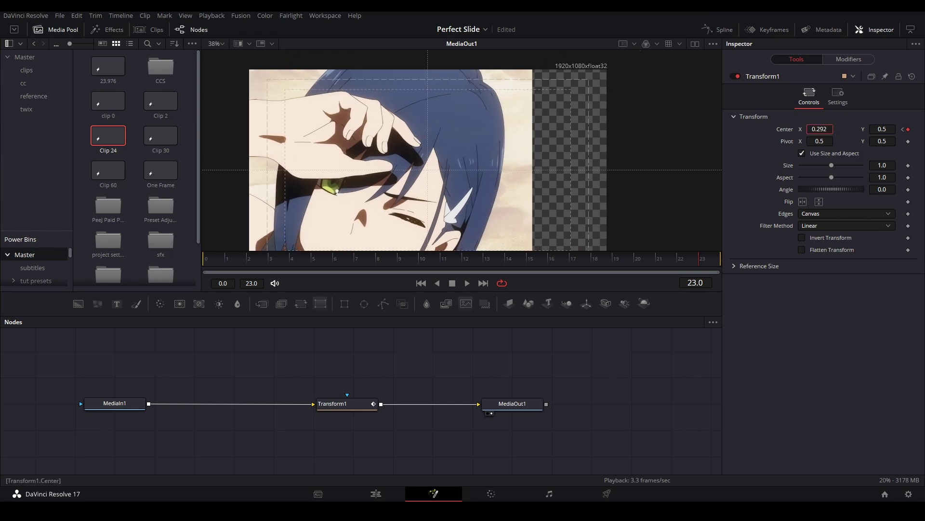
click(825, 130)
text(0.25)
key(Tab)
key(ctrl+s)
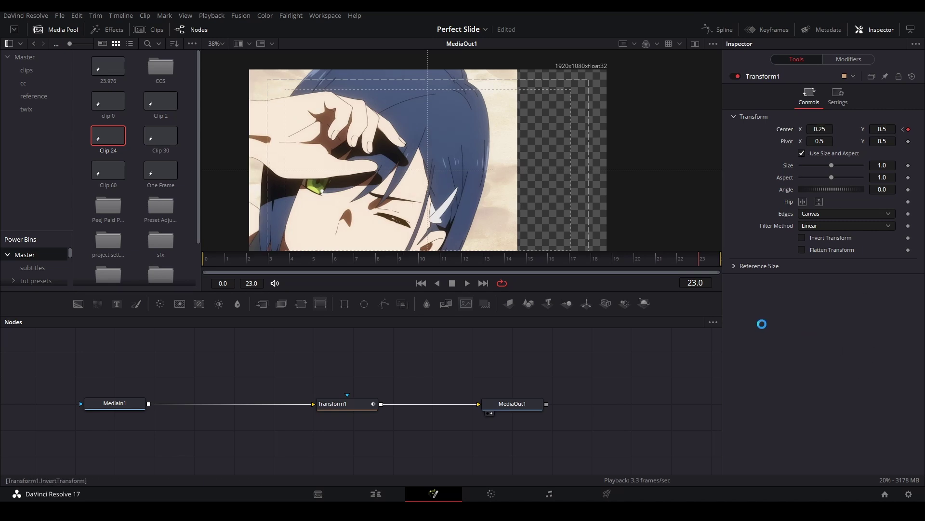
Fit the image in the viewer, set the Transform's Edges to Mirror, and hide the viewer guides
drag(516, 57, 659, 293)
drag(608, 152, 600, 115)
drag(515, 177, 560, 151)
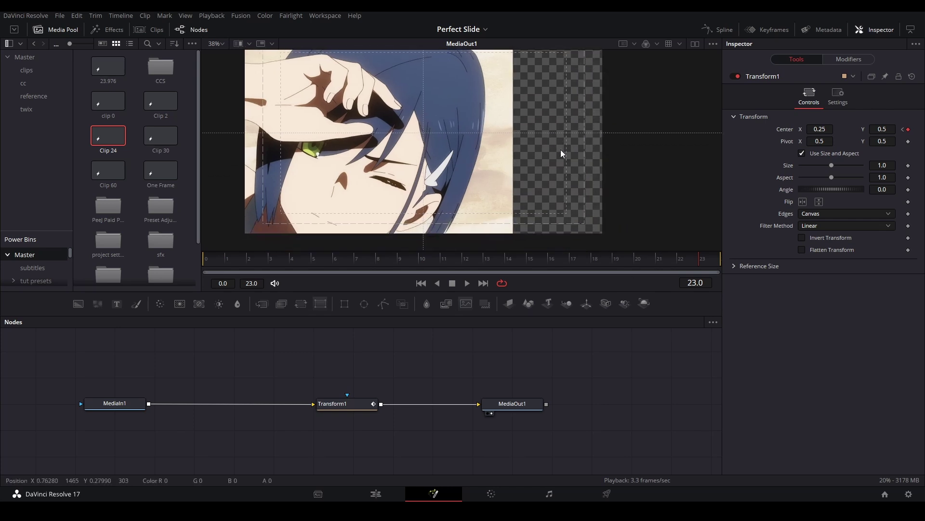
drag(629, 198, 633, 216)
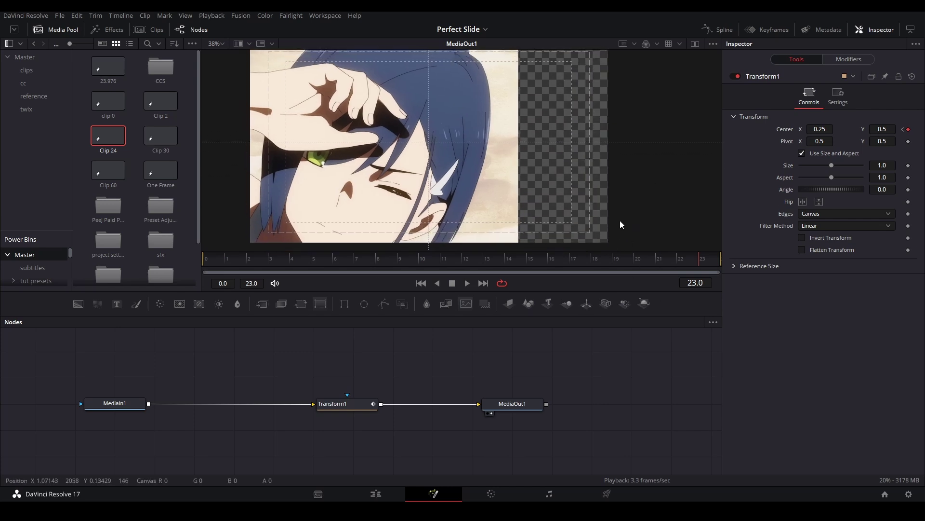
key(ctrl+f)
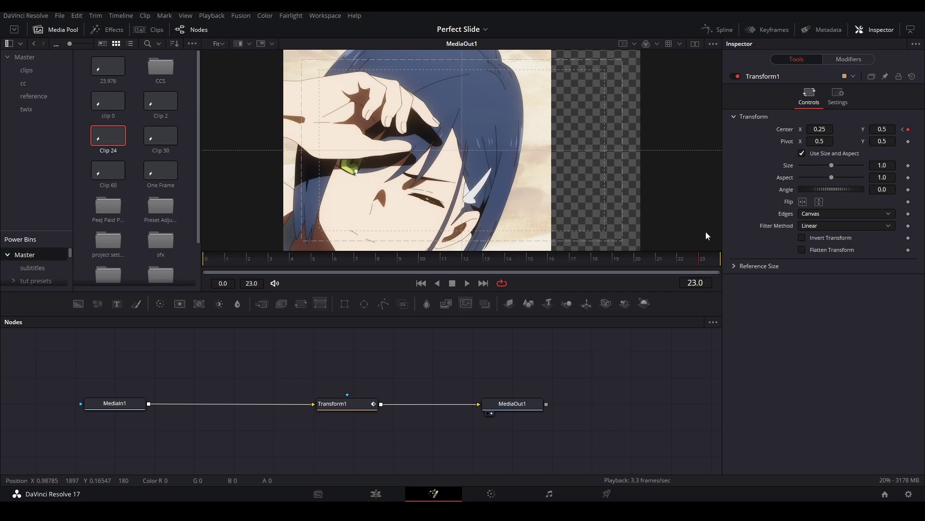
click(828, 214)
click(834, 258)
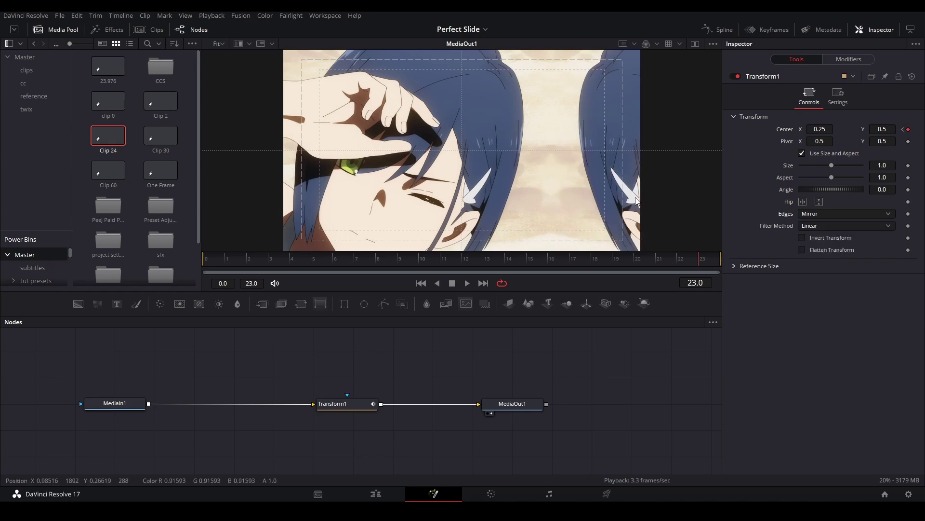
key(ctrl+g)
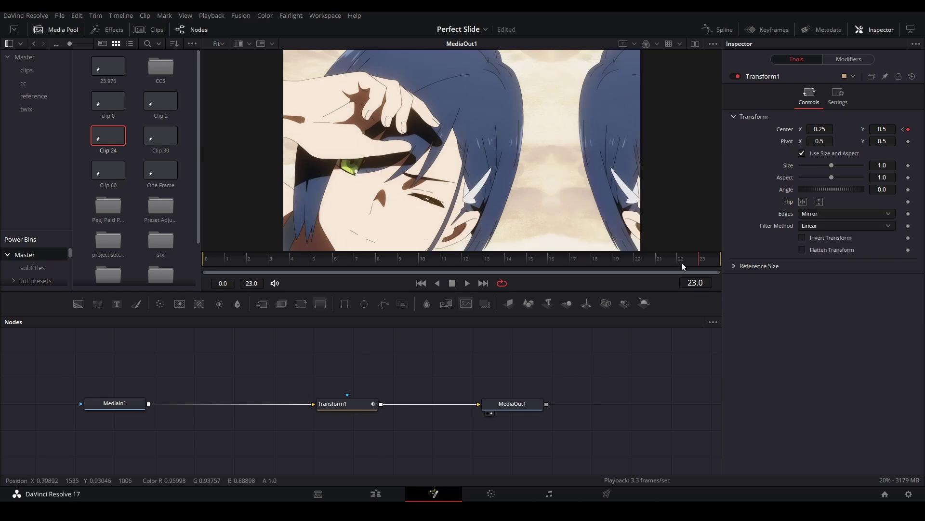
Hide the Media Pool and show the Transform node's Center displacement curve in the Spline editor
drag(359, 404, 359, 400)
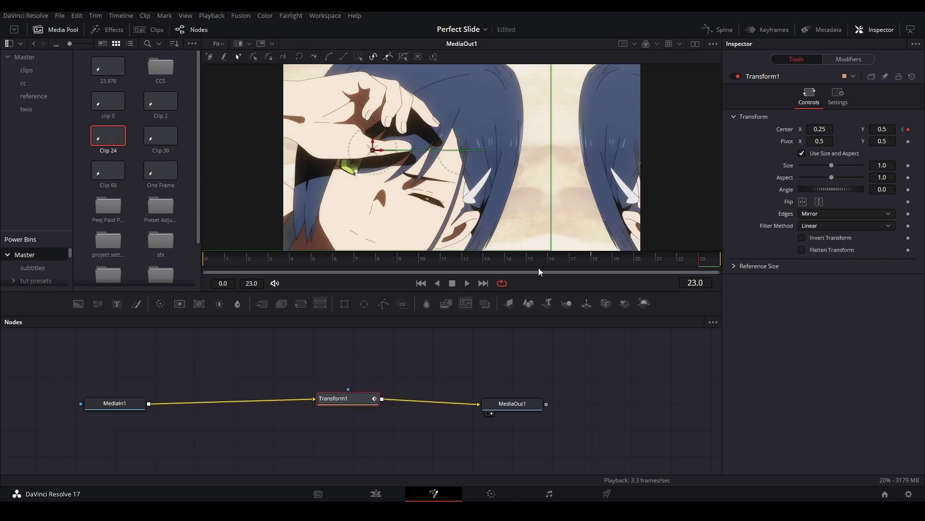
key(space)
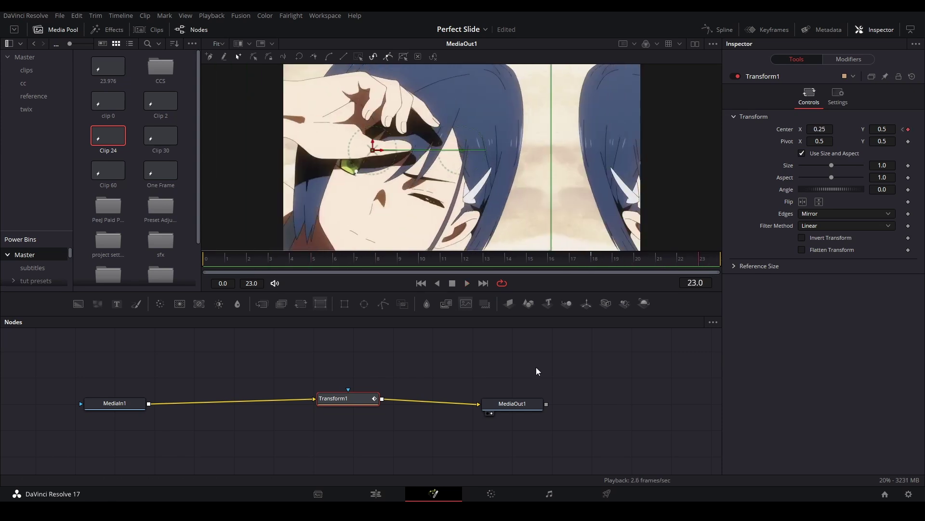
drag(359, 398, 354, 405)
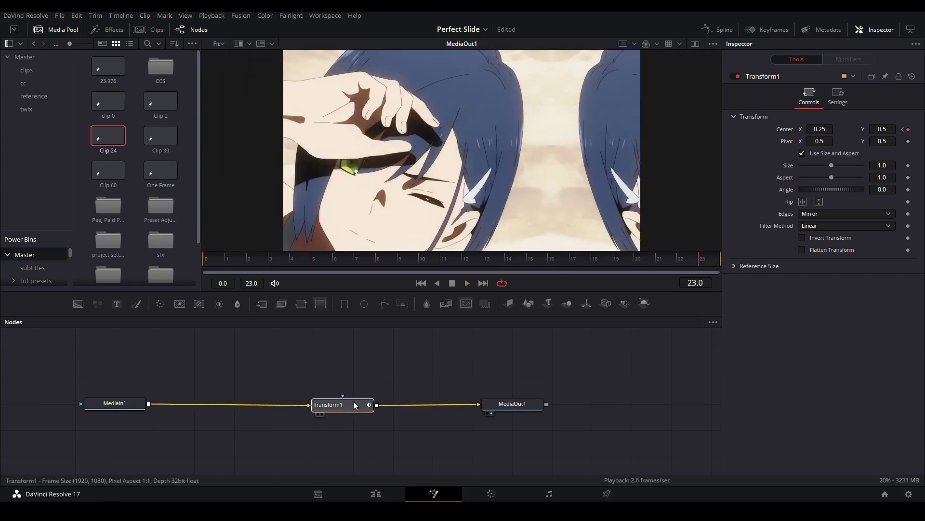
click(56, 30)
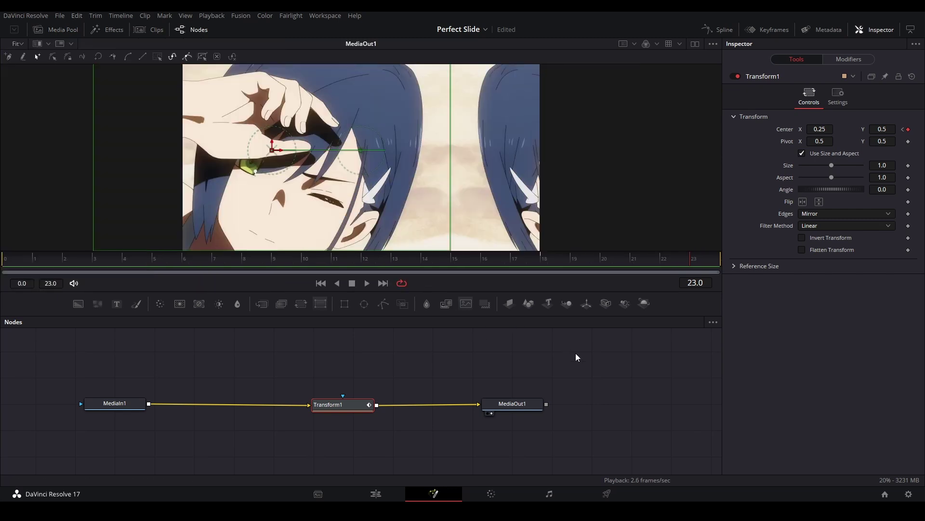
click(718, 30)
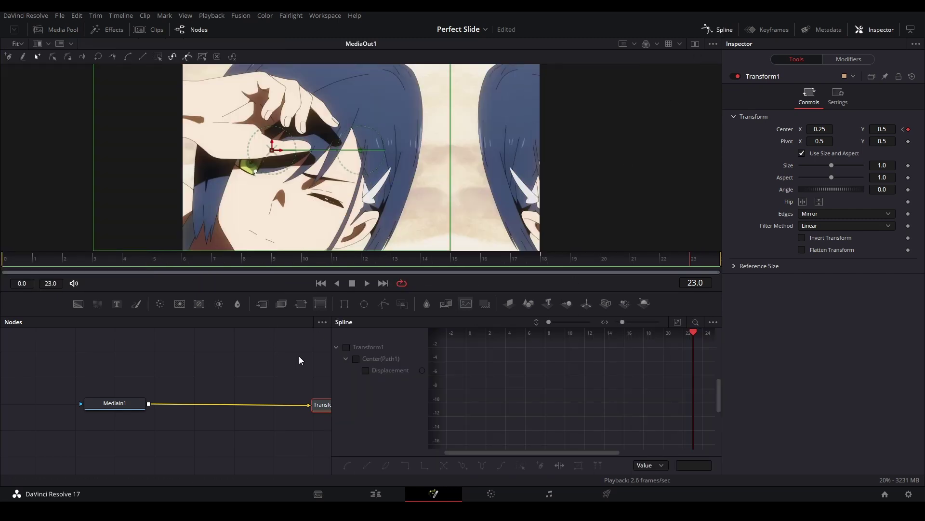
scroll(112, 394, right, 3)
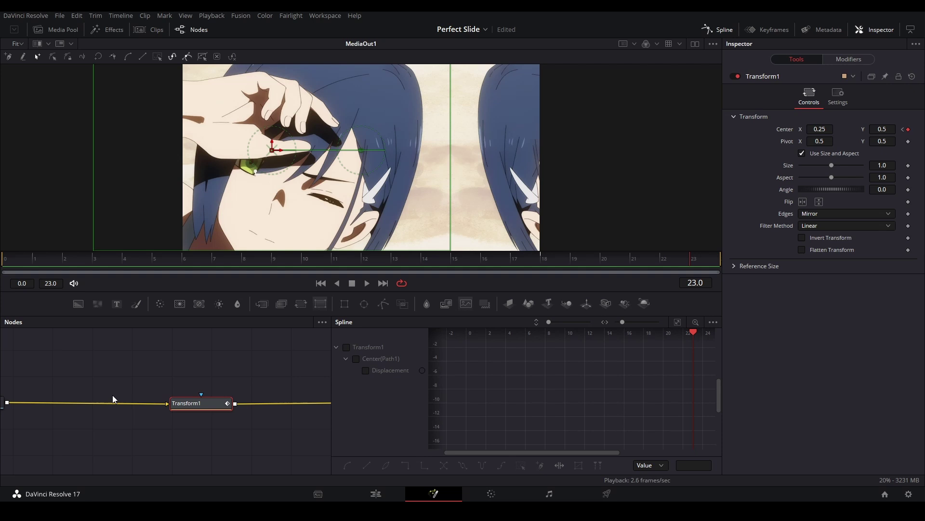
click(366, 369)
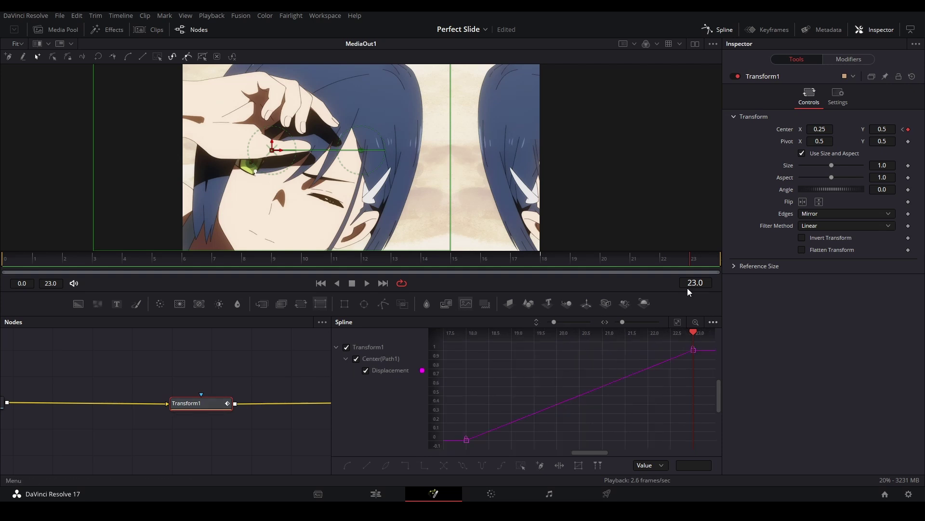
Play back the linear slide in the first adjustment clip's composition, then return to frame 23
click(516, 262)
key(space)
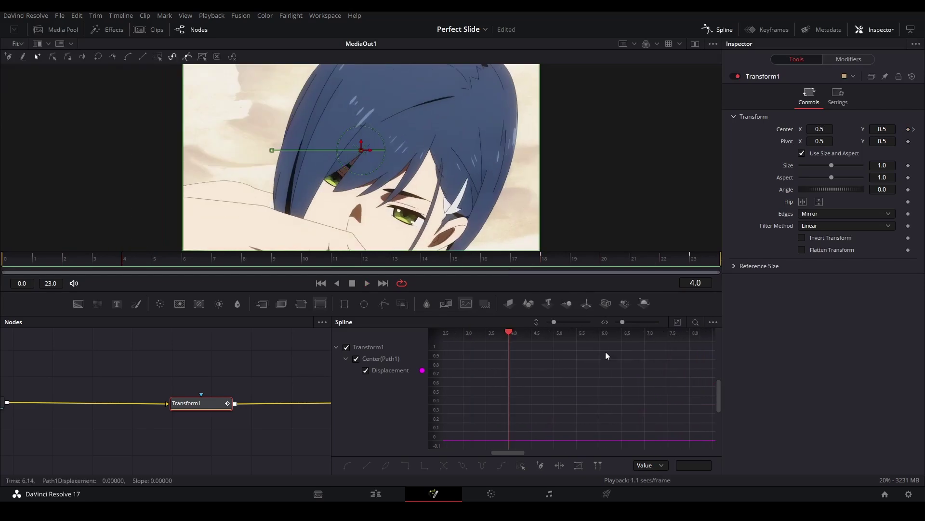
click(548, 259)
click(690, 262)
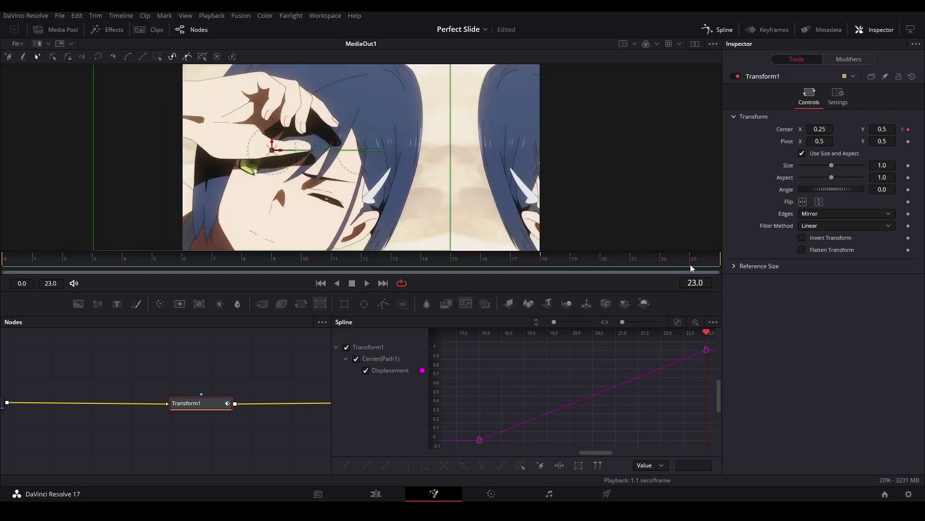
Fit the displacement curve, smooth both keyframes, and reshape their handles into a slow start with a steep rise into frame 23
click(677, 322)
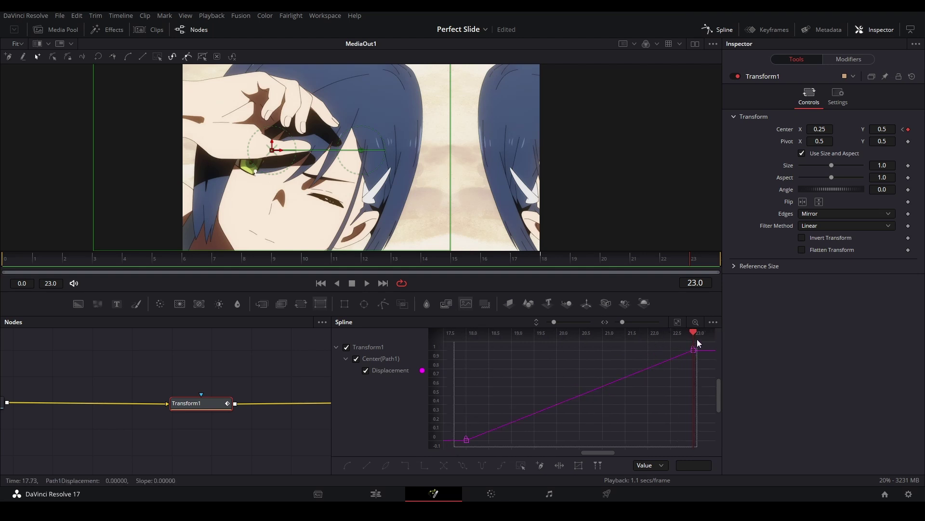
drag(707, 351, 440, 459)
key(s)
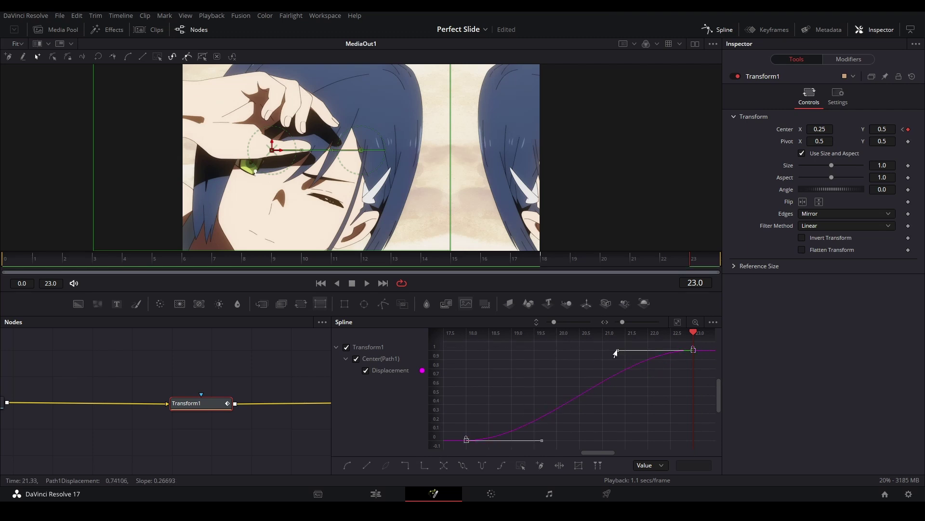
drag(614, 353, 682, 439)
drag(542, 440, 649, 440)
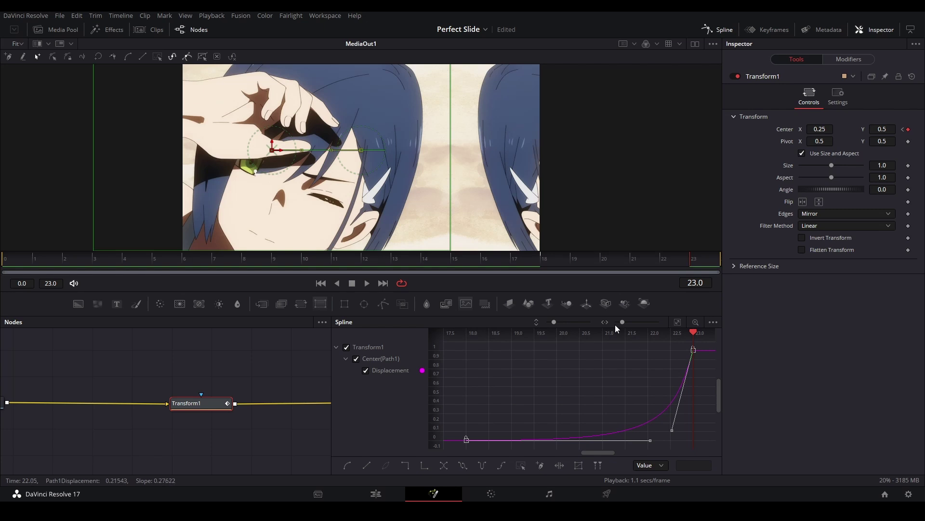
Scrub and play the eased slide up to frame 23 to check its acceleration
click(518, 260)
drag(518, 256, 666, 256)
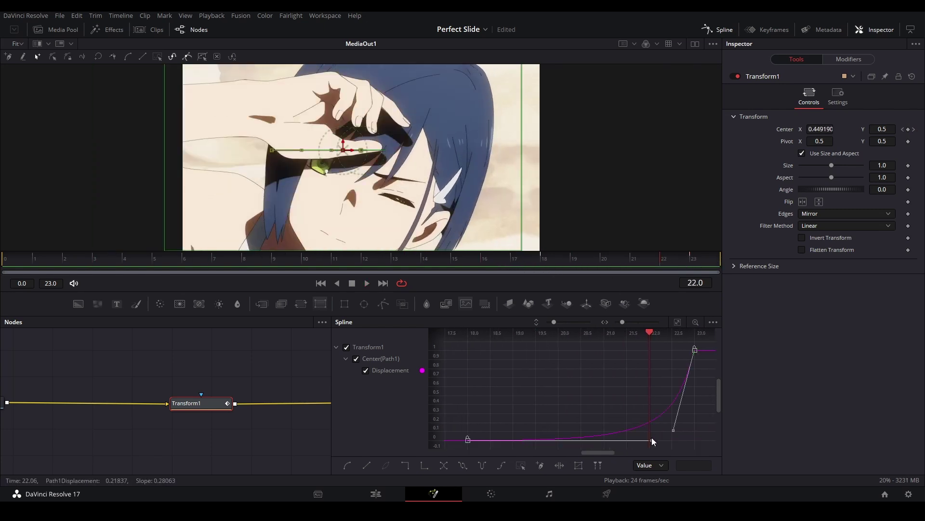
key(space)
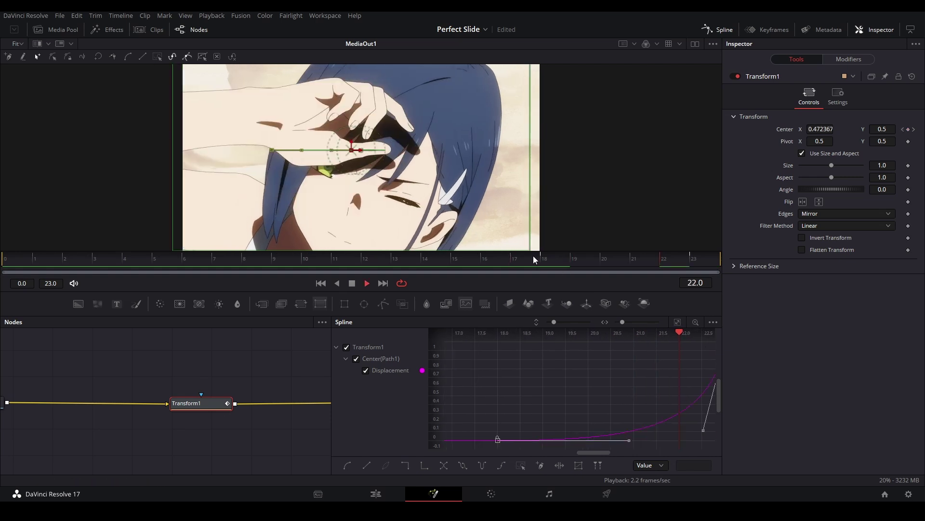
drag(577, 255, 700, 267)
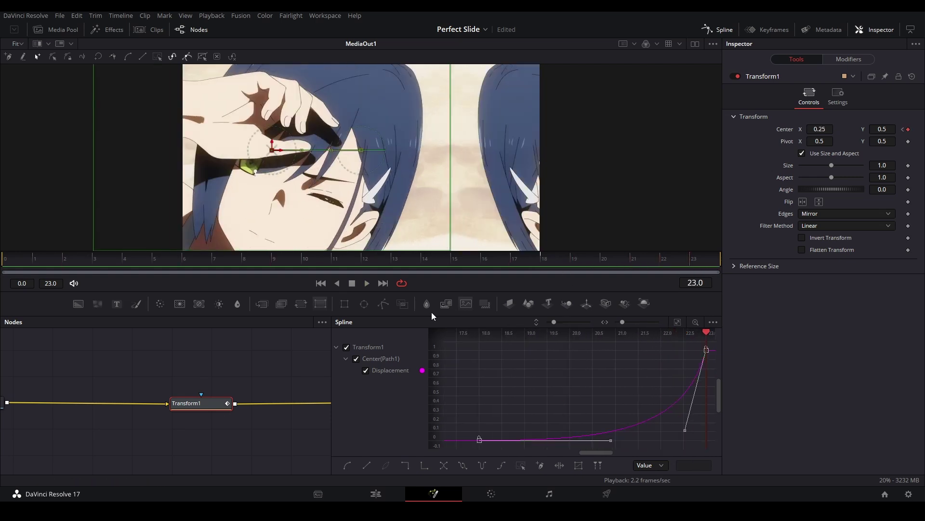
Save the project and play the first clip's slide from the start of the edit timeline
key(ctrl+s)
click(376, 493)
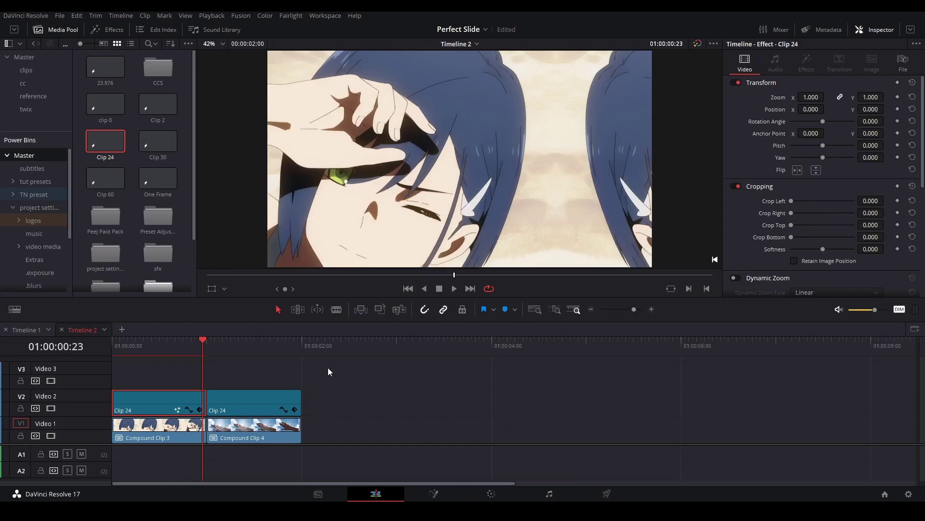
click(114, 353)
key(space)
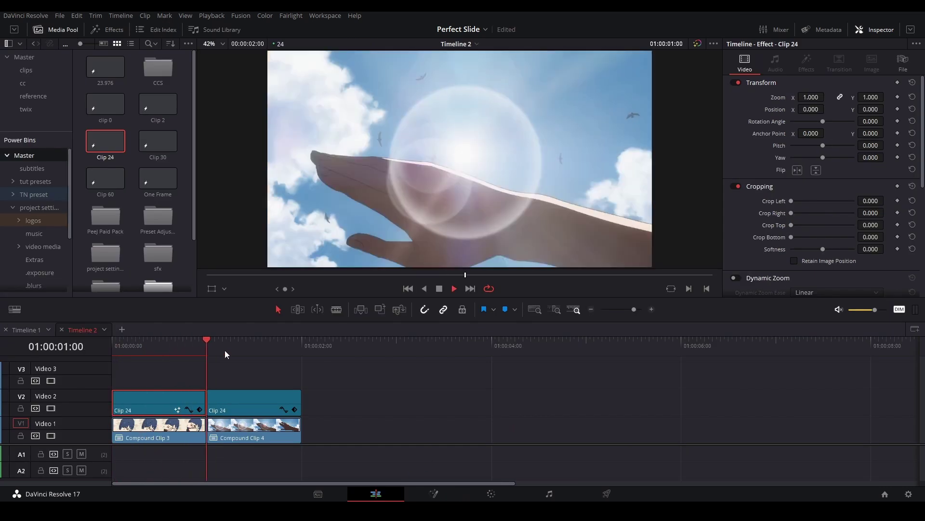
In the second adjustment clip's Fusion composition, insert a Transform after MediaIn1 and add Center keyframes at frames 0 and 23
click(433, 494)
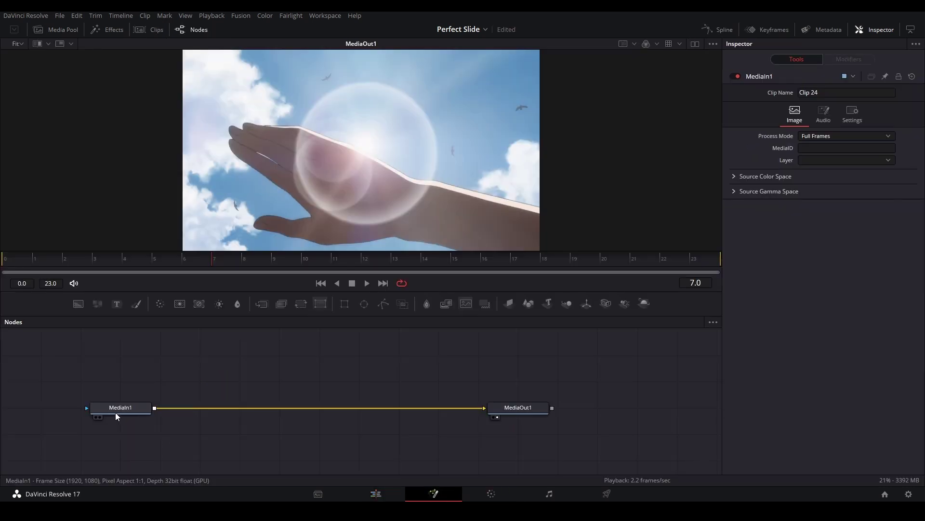
click(303, 303)
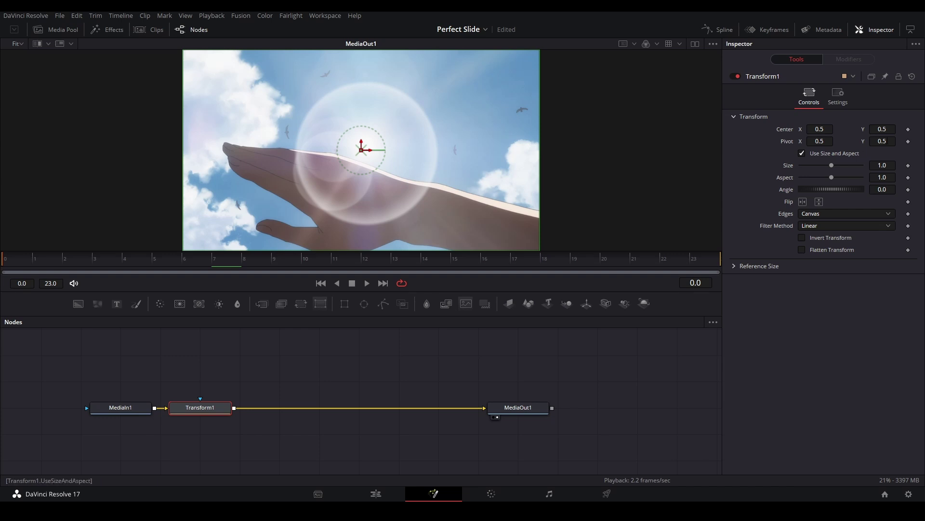
click(908, 129)
click(705, 258)
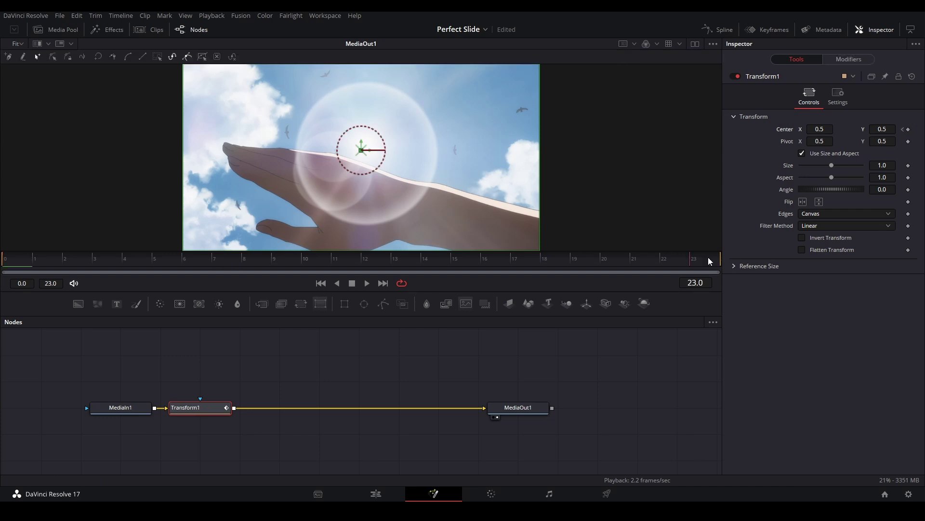
At the frame 0 keyframe, set the second Transform's Center X to 0.75 and its Edges to Mirror
click(902, 129)
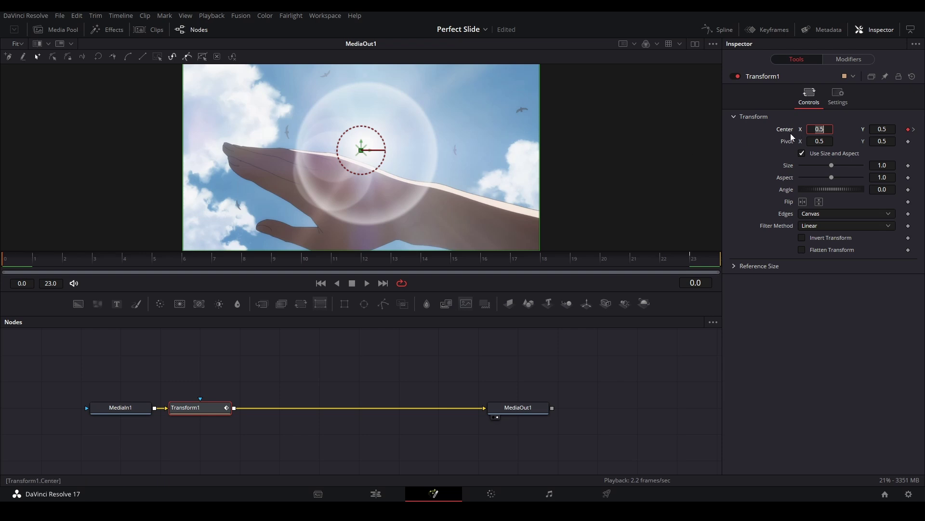
drag(811, 127, 922, 128)
double_click(821, 129)
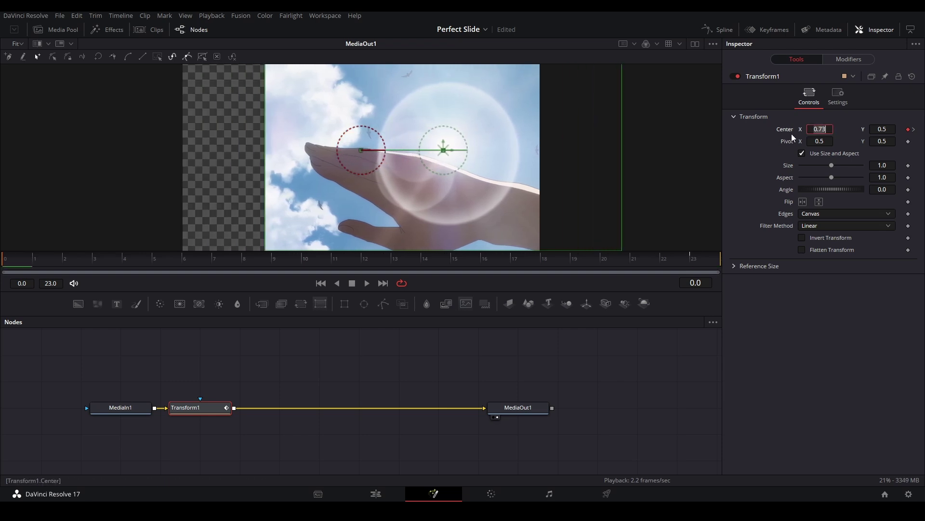
text(.75)
key(Tab)
click(852, 352)
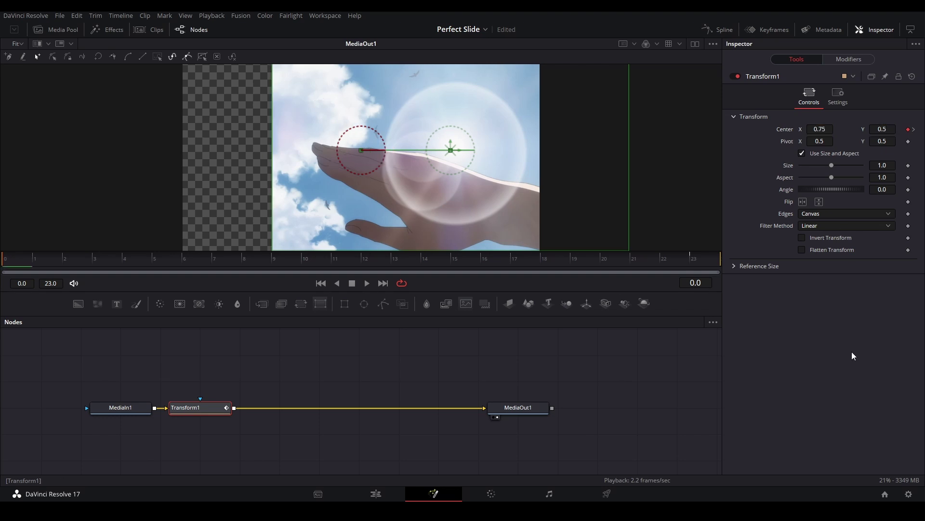
click(840, 213)
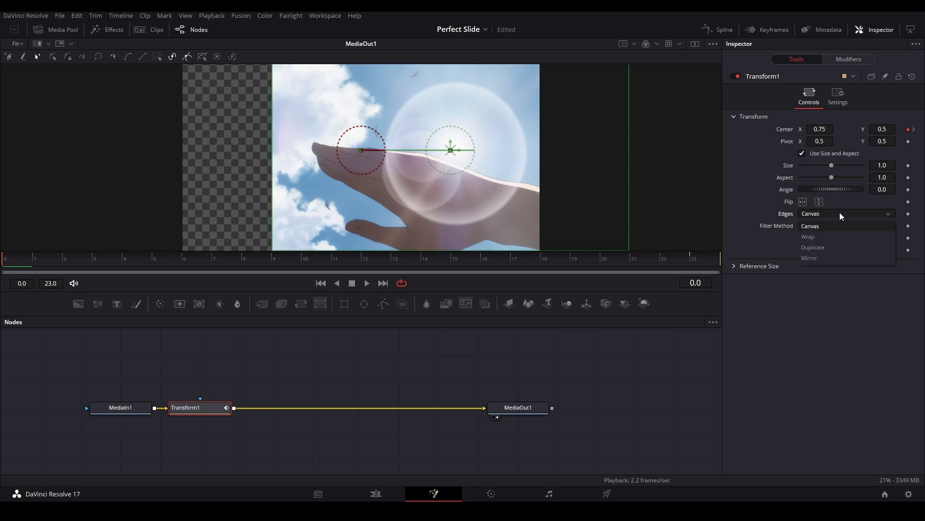
click(837, 257)
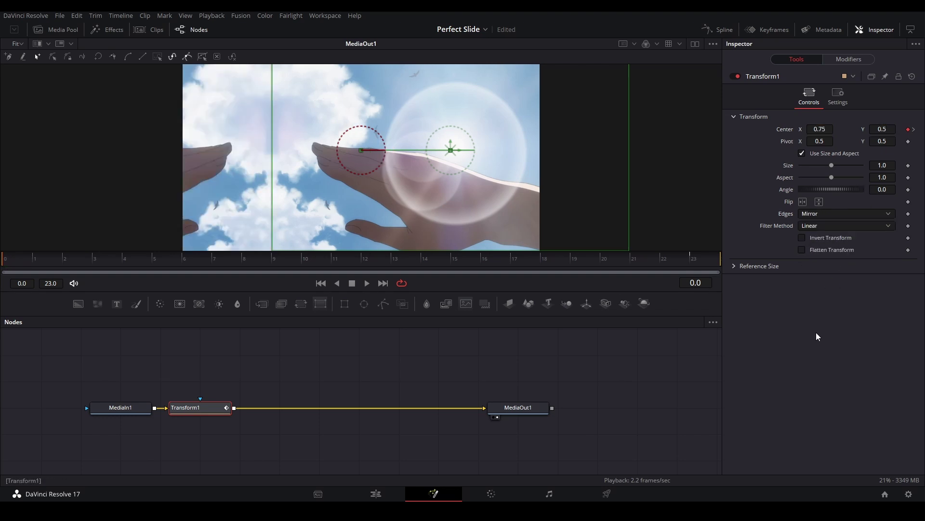
Show the second Transform's displacement curve, smooth both keyframes, and shape their handles into a steep start with a long ease-out toward frame 23
click(718, 28)
click(365, 370)
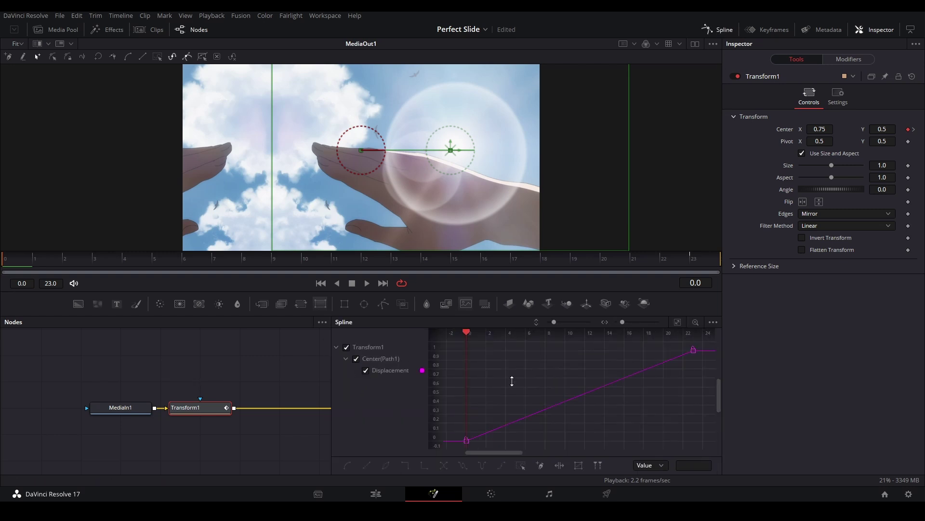
drag(698, 345, 444, 456)
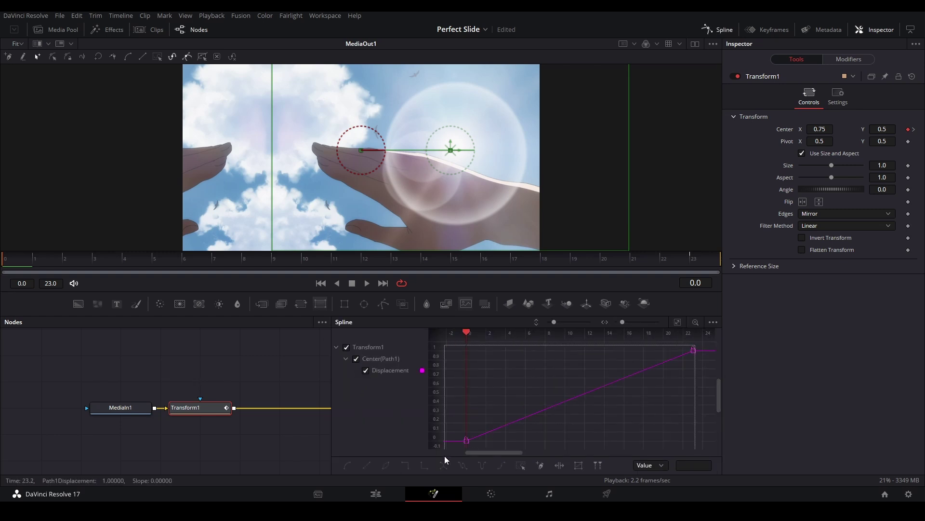
key(s)
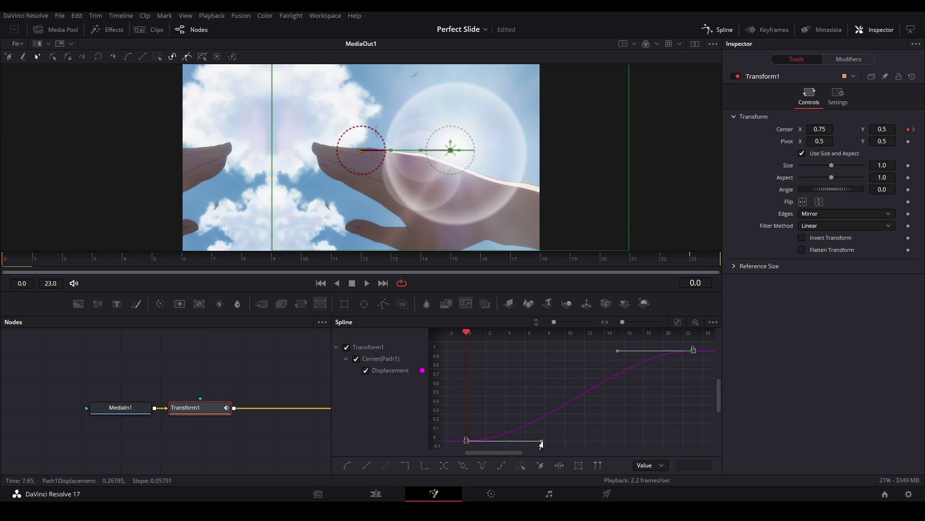
drag(542, 440, 482, 369)
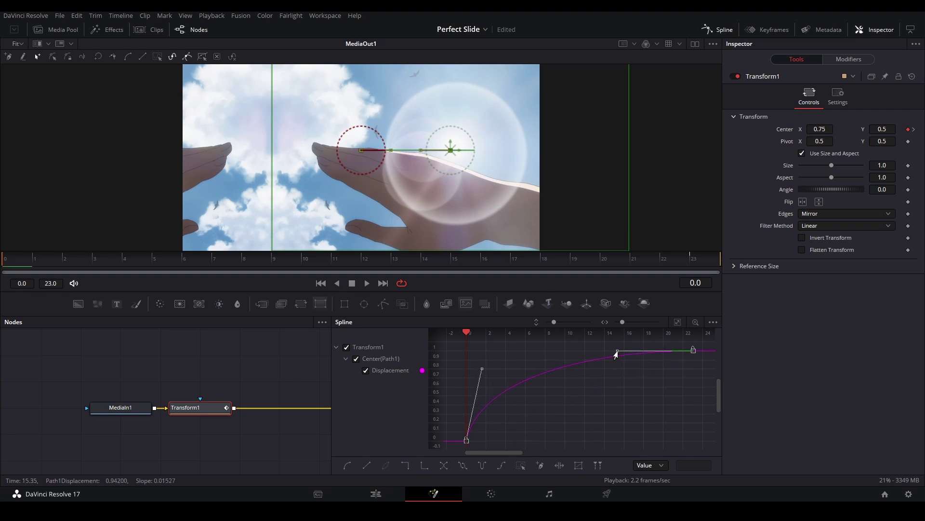
drag(617, 351, 496, 350)
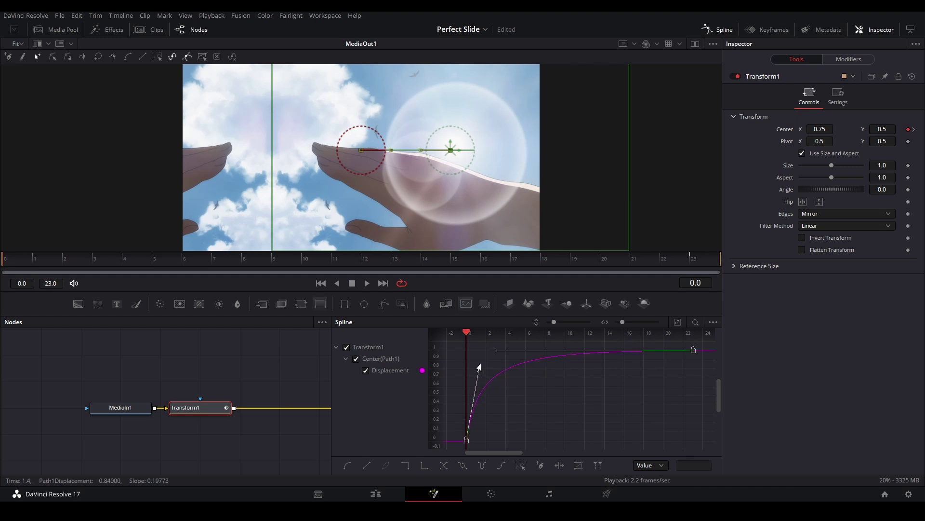
click(556, 400)
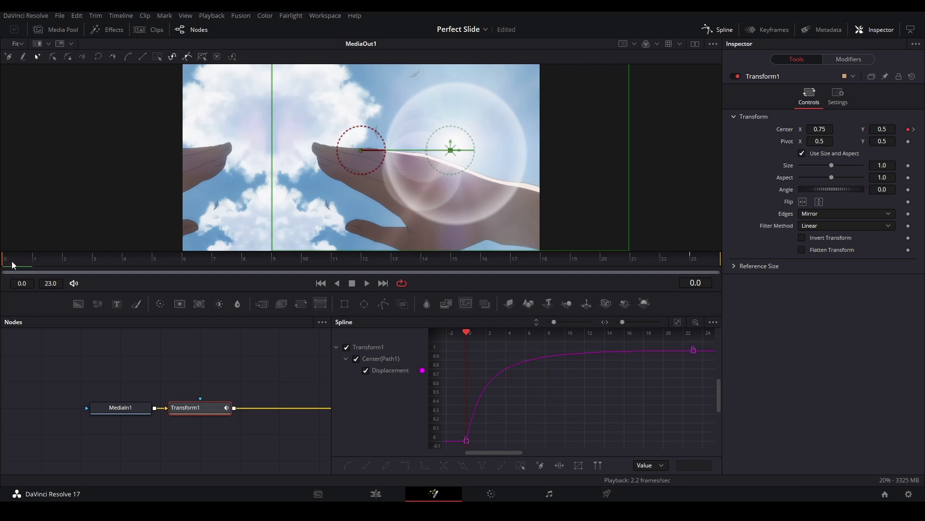
Play the second clip's eased slide in Fusion, then review the full transition across both clips on the edit timeline
key(space)
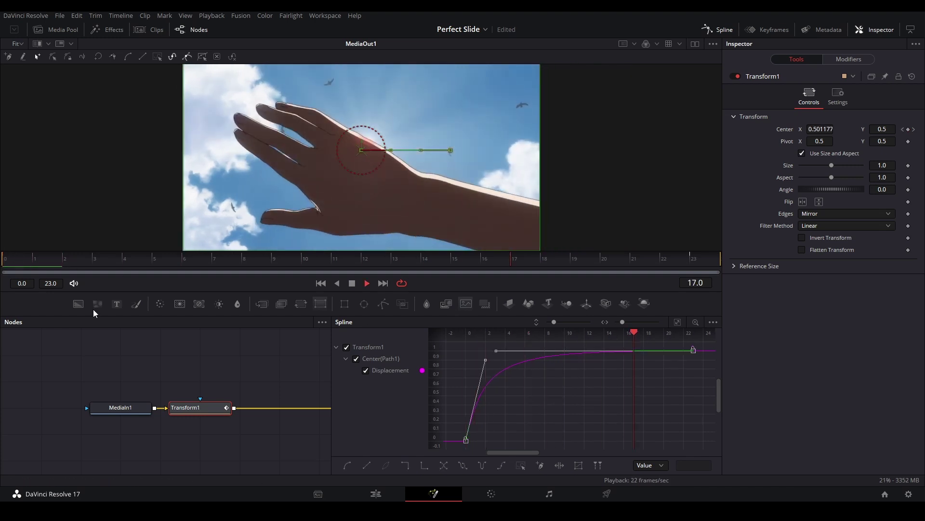
click(376, 494)
click(164, 355)
key(space)
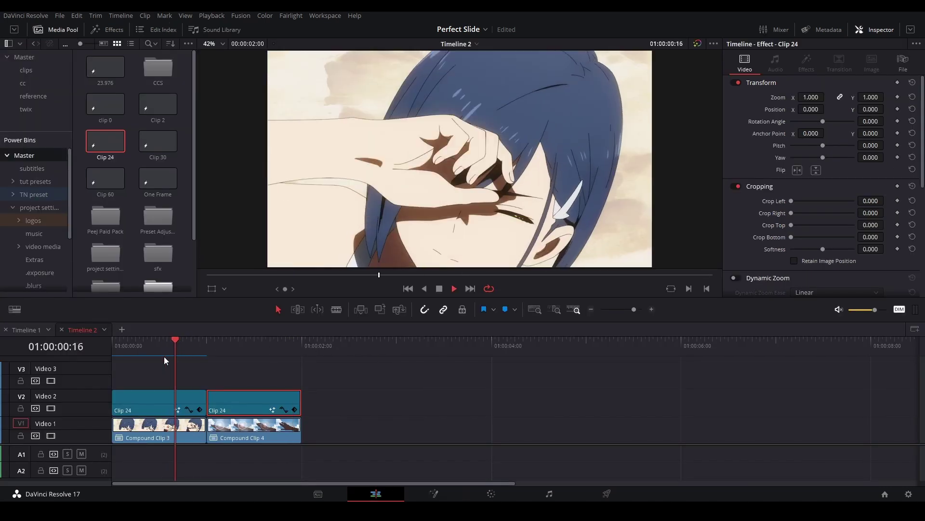
click(163, 358)
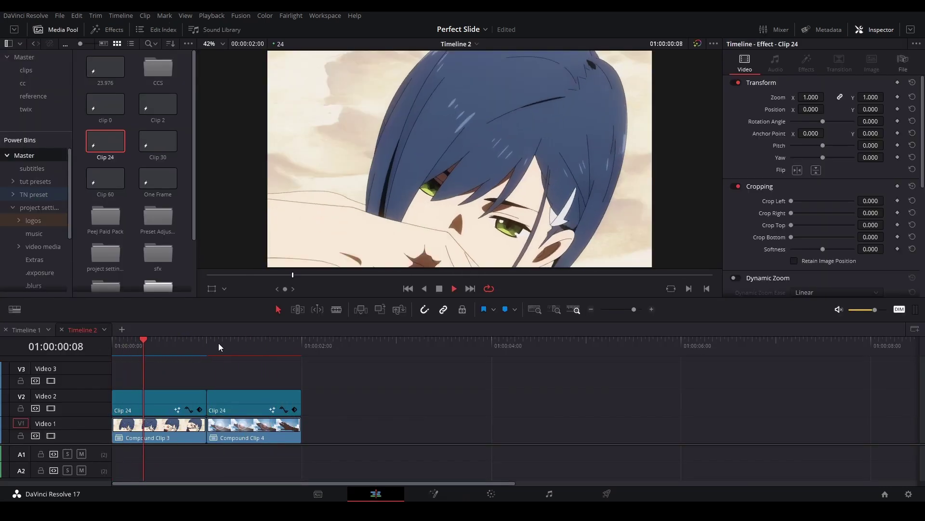
key(space)
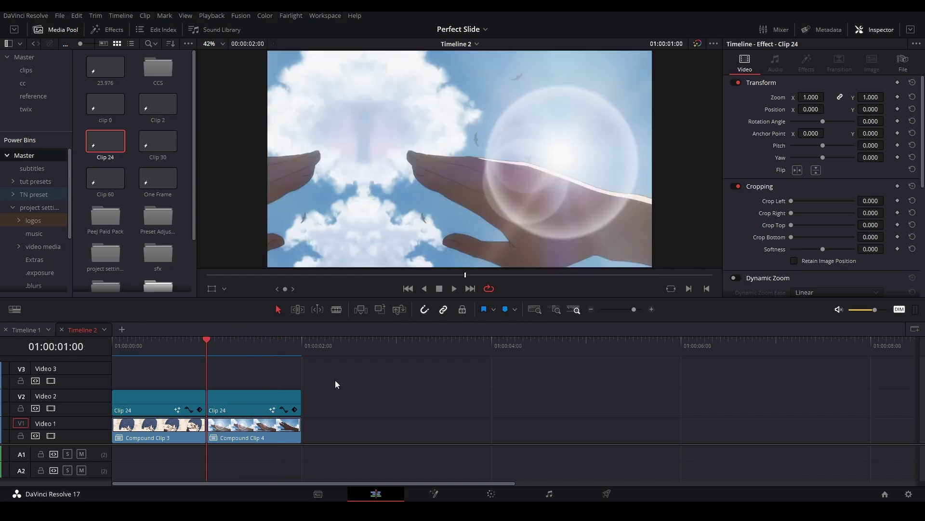
Move both Clip 24 adjustment clips up to Video 3 and place another Clip 24 on Video 2 above the first compound clip
drag(336, 382, 152, 390)
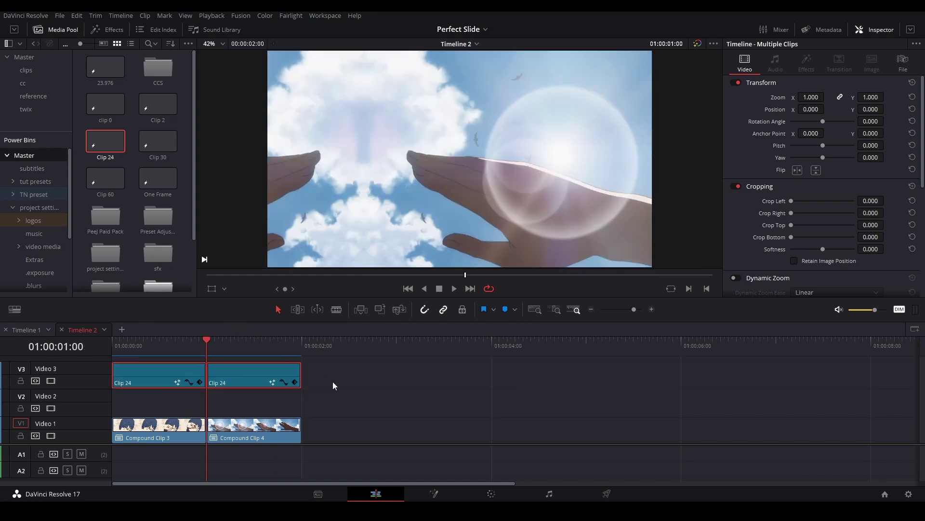
click(335, 381)
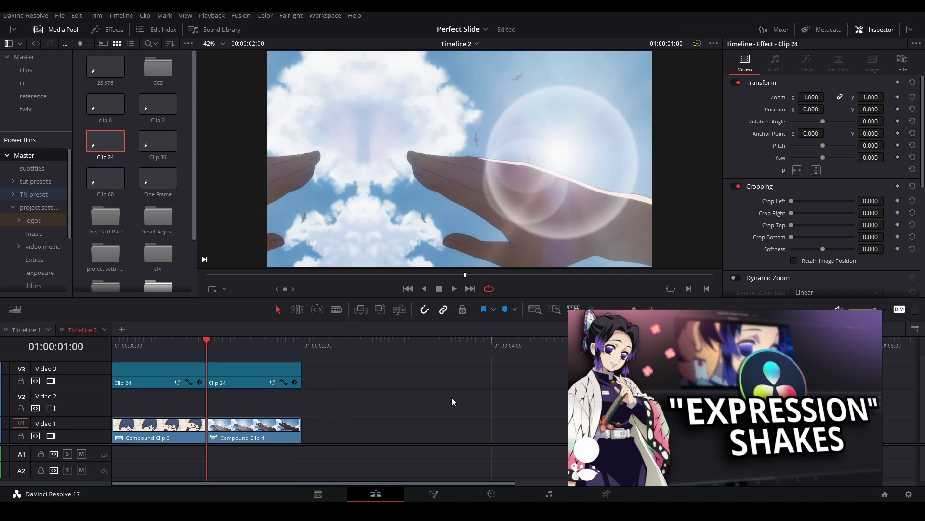
click(115, 347)
scroll(123, 396, up, 4)
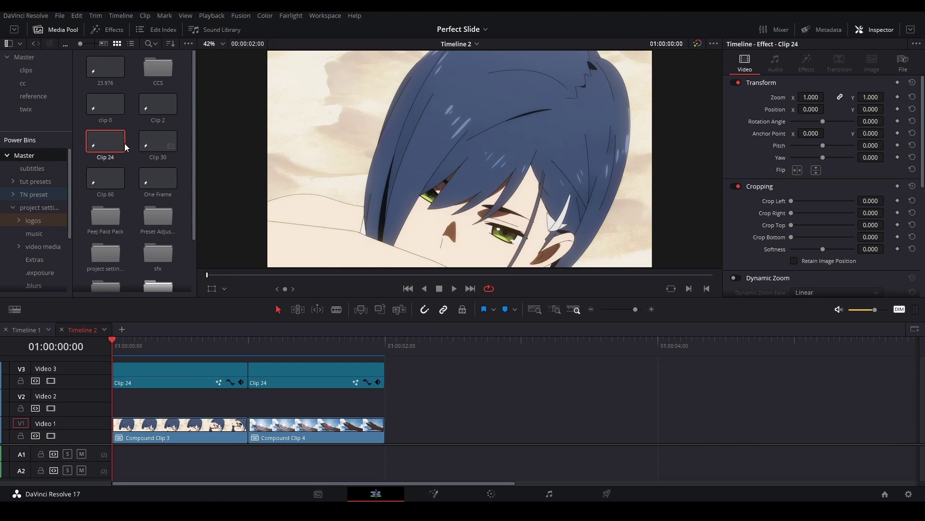
drag(103, 137, 246, 401)
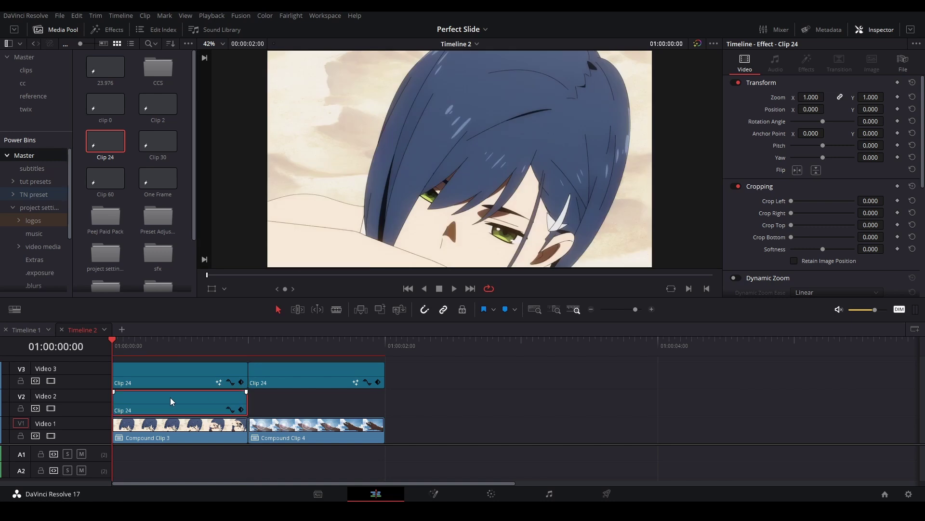
In the new adjustment clip's Fusion composition, insert the slider-based Transform effect between MediaIn1 and MediaOut1
right_click(170, 397)
click(206, 340)
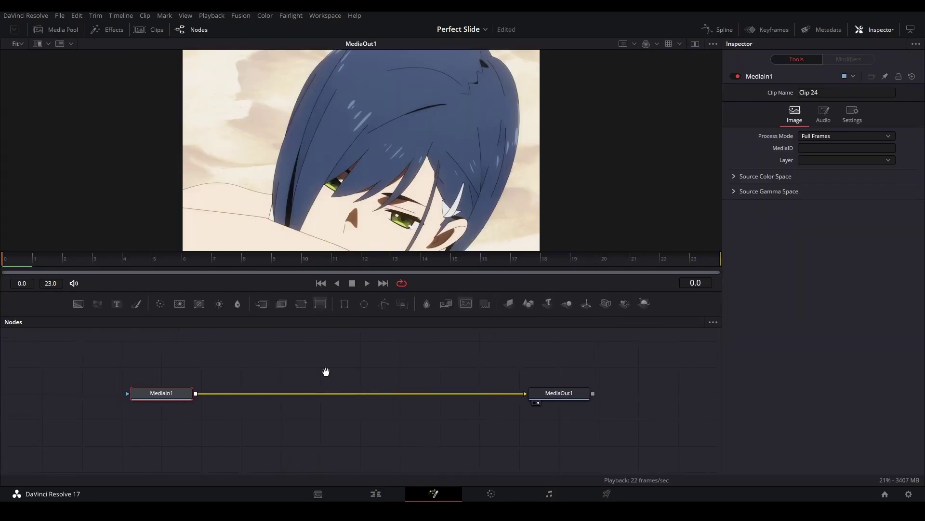
click(240, 383)
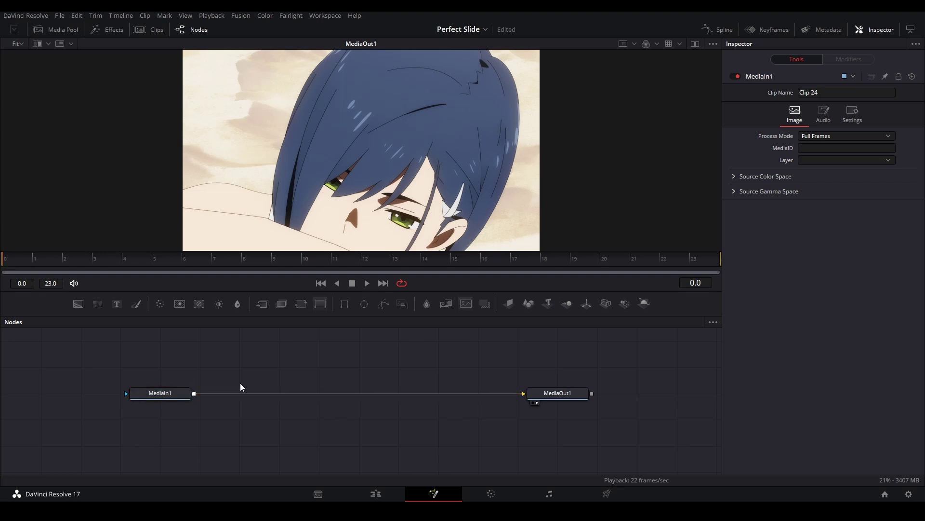
key(shift+space)
text(trans)
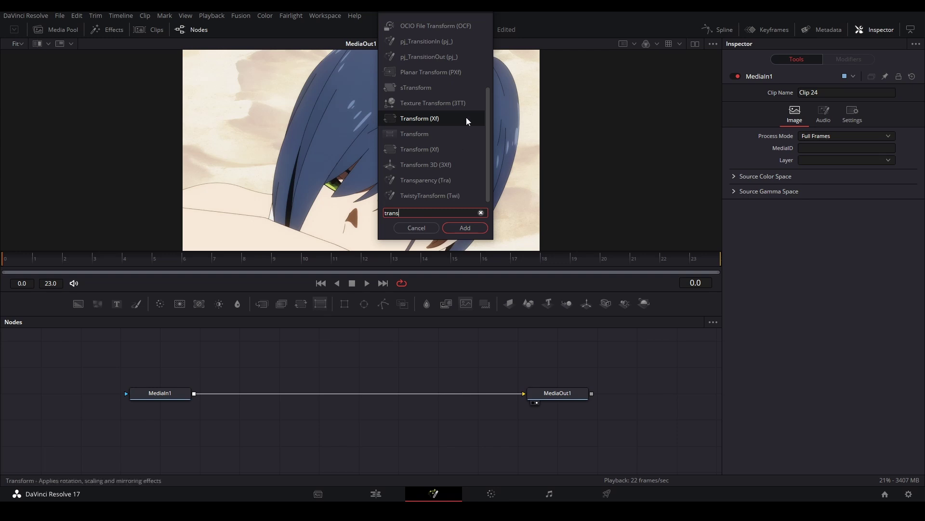
click(427, 133)
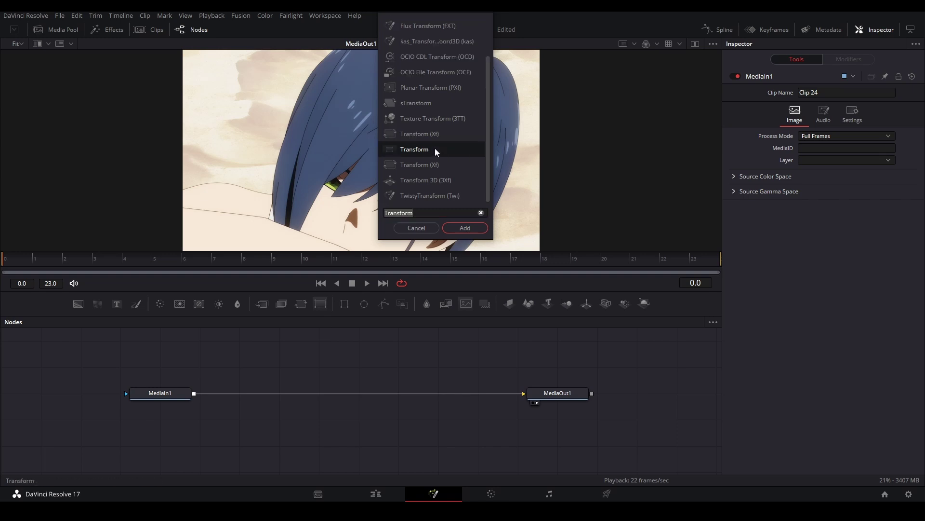
click(465, 228)
drag(273, 369, 284, 398)
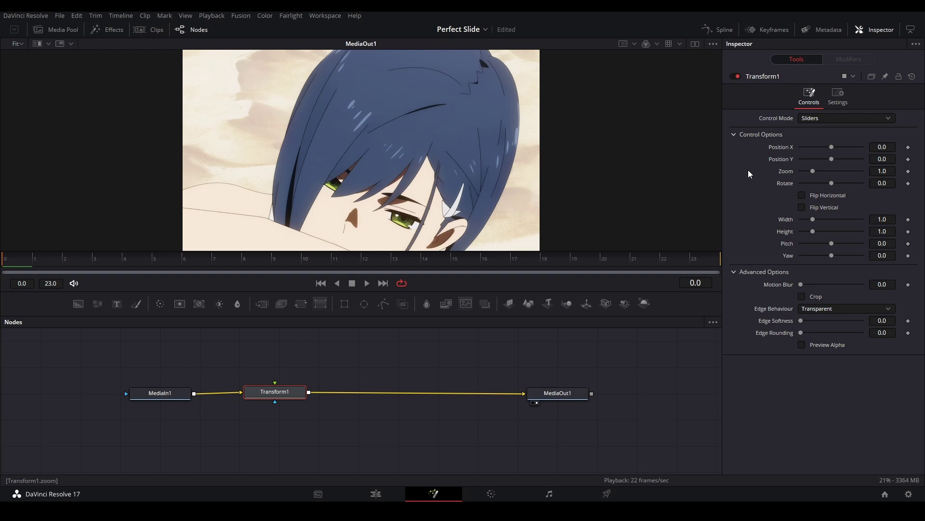
Add an Anim Curves modifier to Transform1's Position Y and show the modifier's settings
right_click(785, 164)
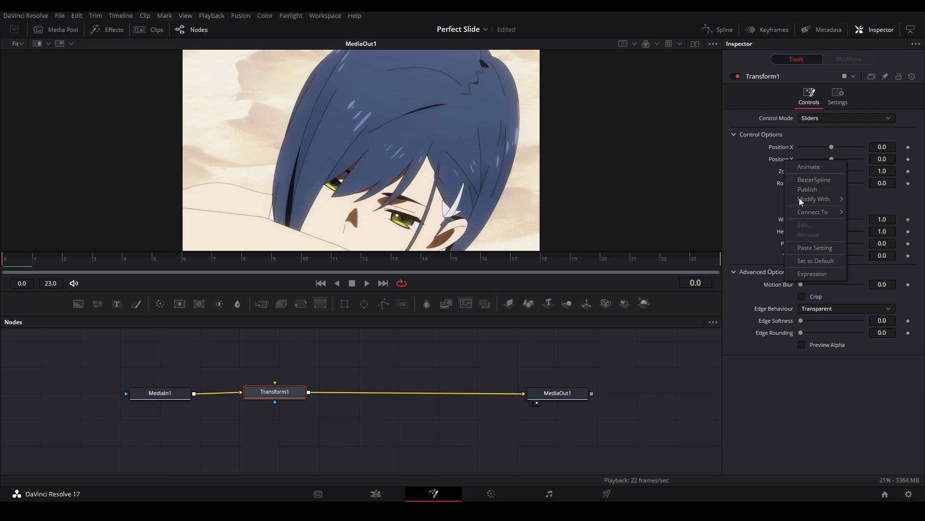
mouse_move(804, 198)
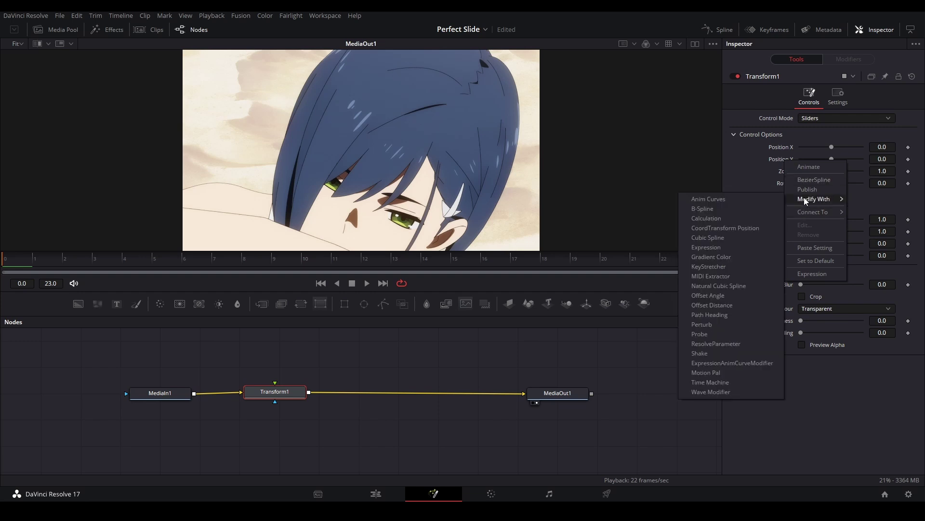
click(759, 199)
click(841, 61)
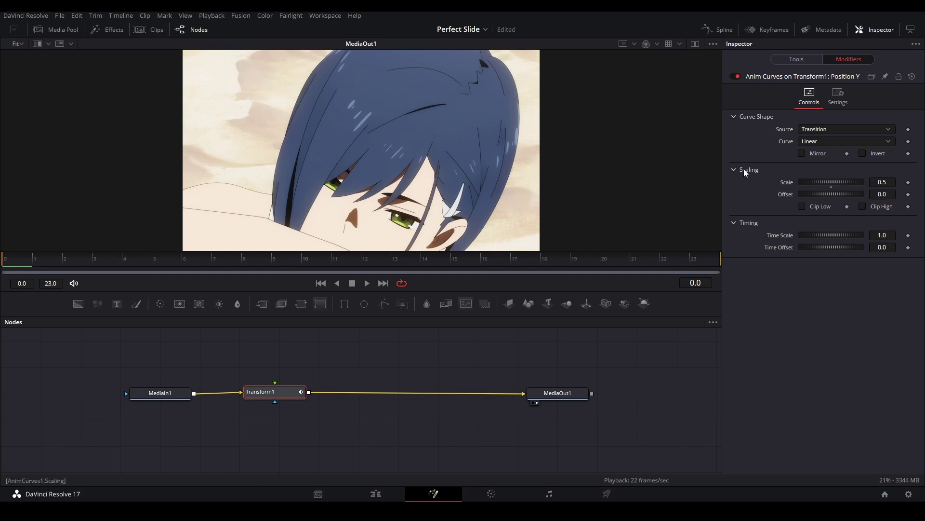
Set the Anim Curves Source to Duration, its Curve to Easing and the Out easing to Elastic
click(829, 128)
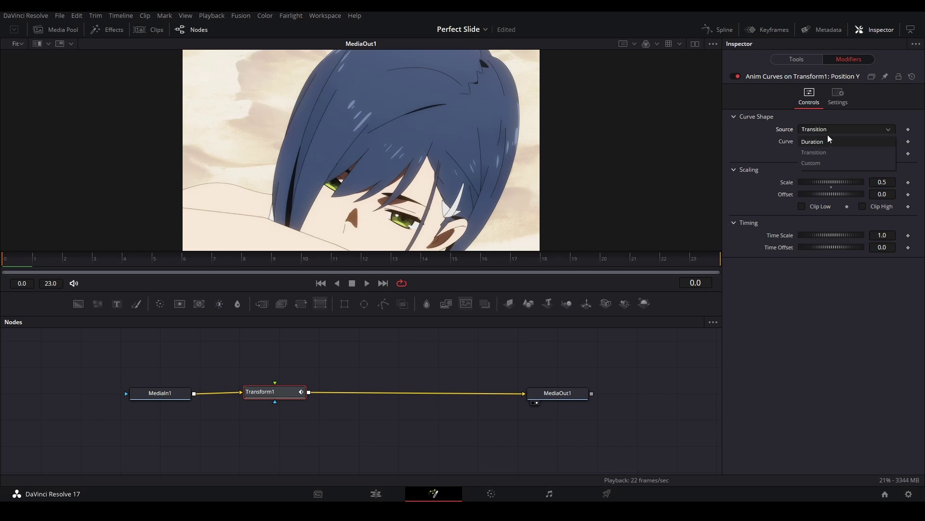
click(828, 141)
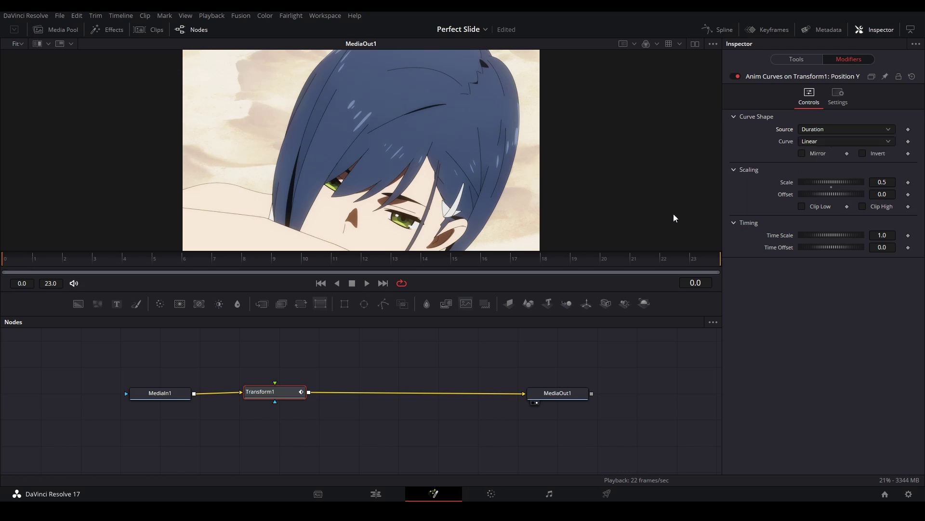
click(834, 141)
click(826, 166)
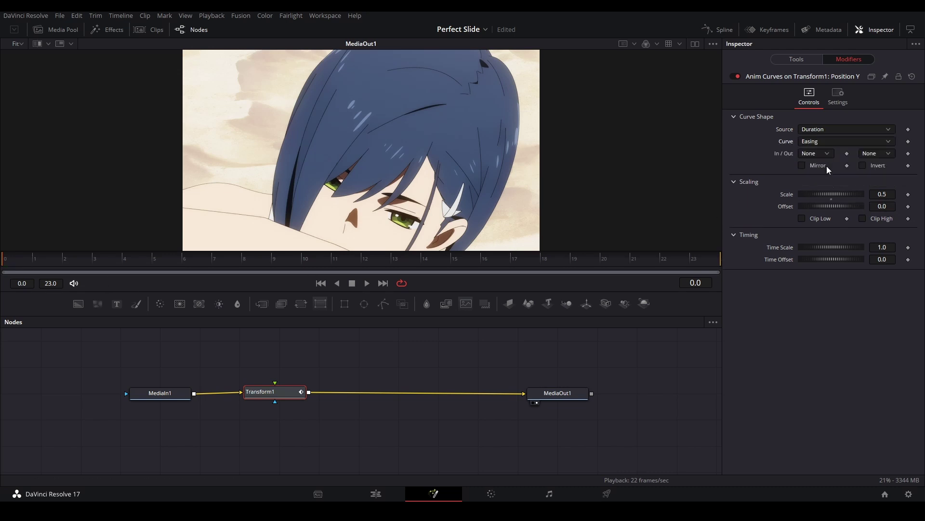
click(880, 156)
click(870, 253)
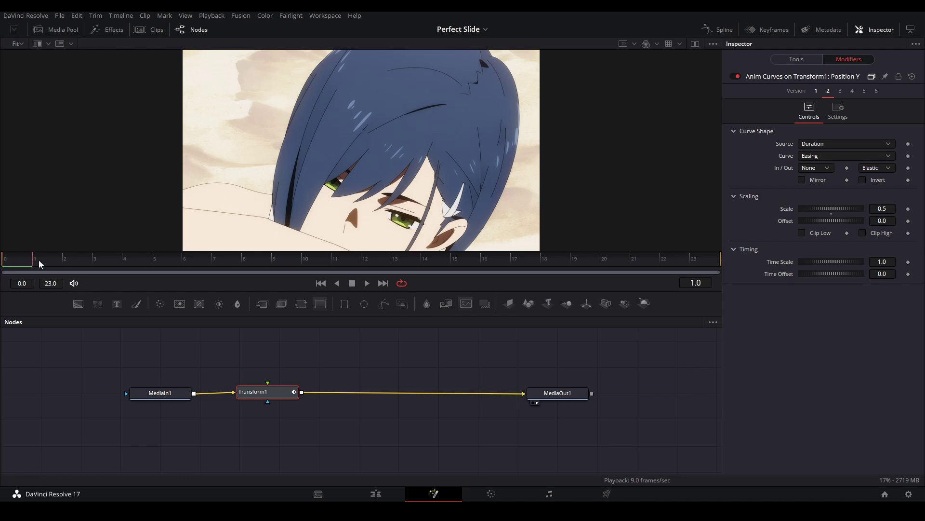
Compare the image position at frames 0 and 23, set the Anim Curves Offset to -0.5 and play the motion
click(20, 264)
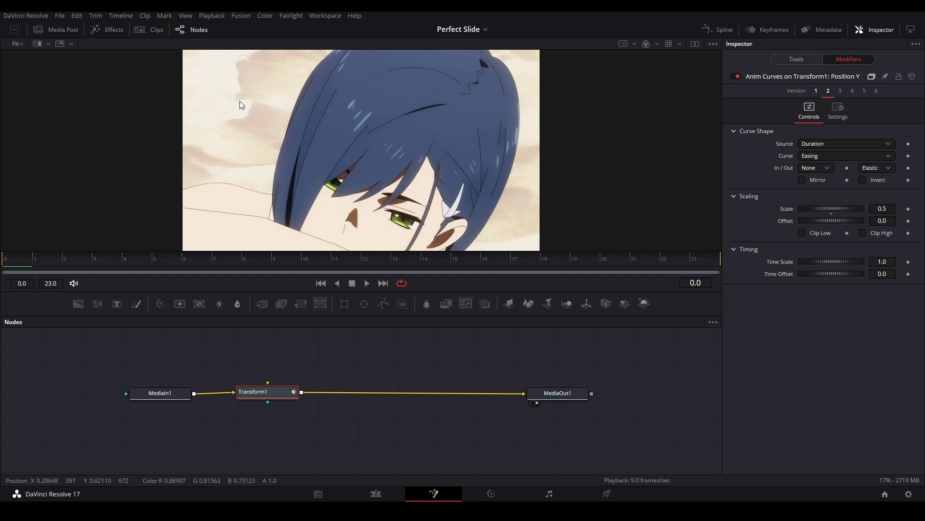
click(801, 59)
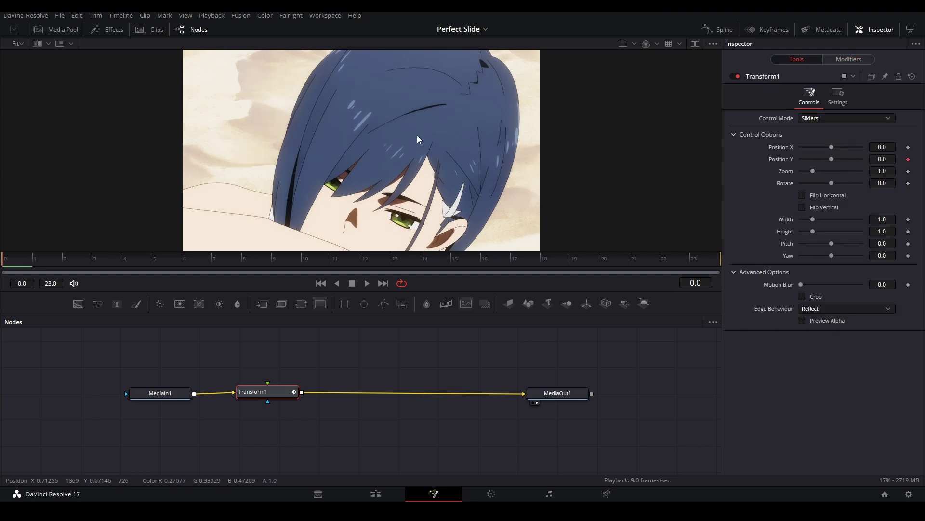
click(849, 59)
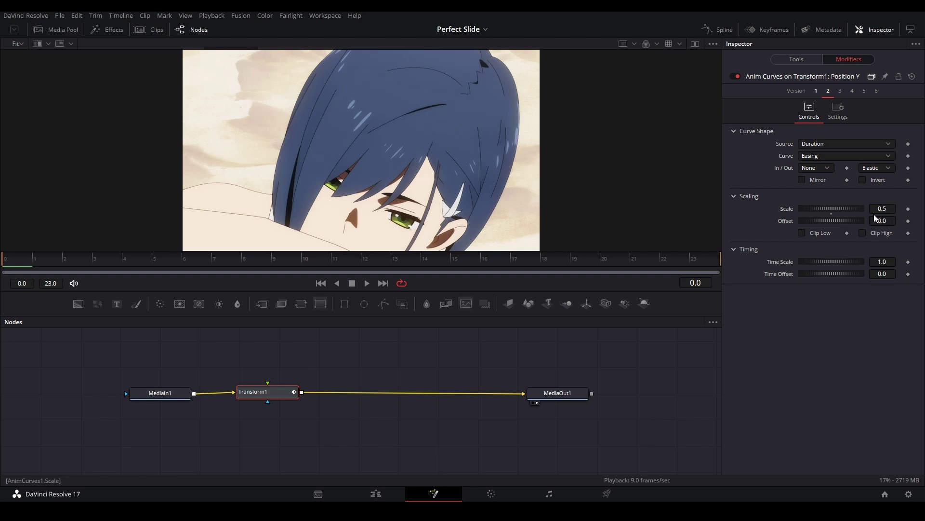
click(686, 262)
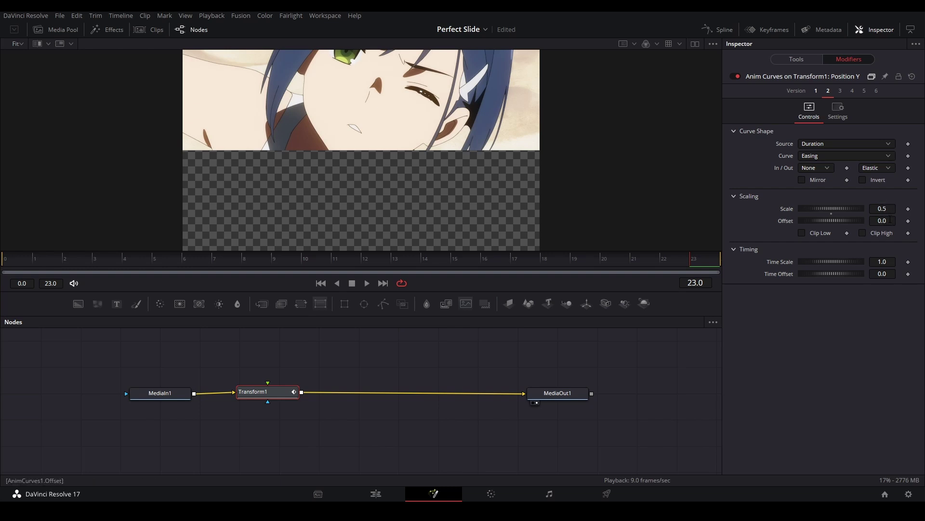
click(888, 221)
text(-0.5)
key(Return)
click(21, 263)
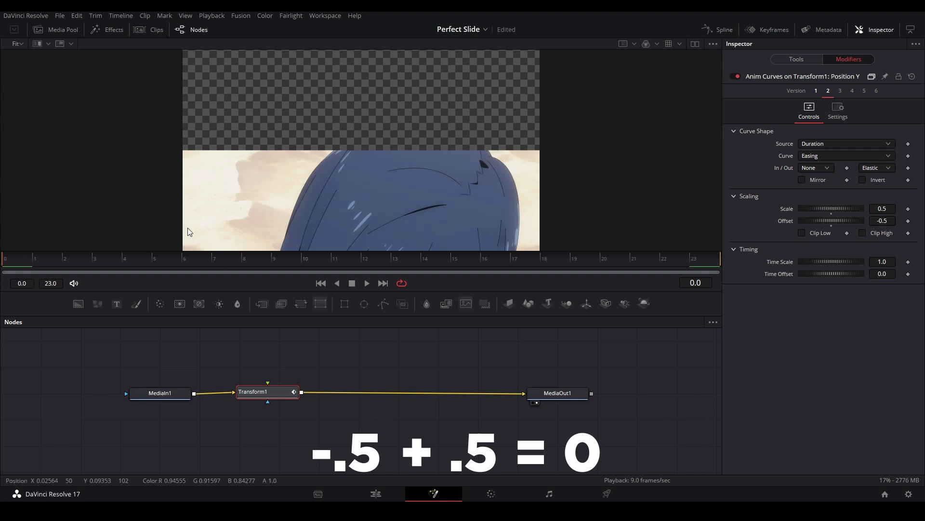
key(space)
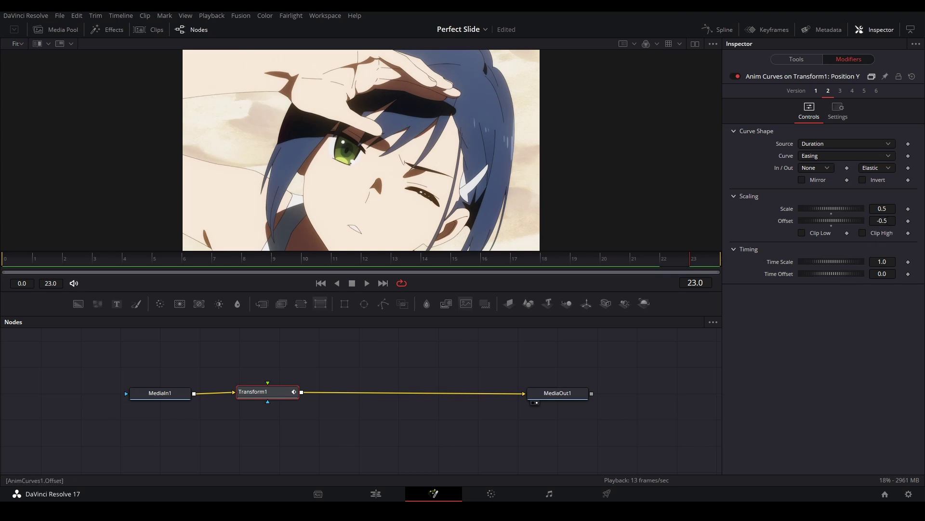
Drive the Anim Curves Offset with an expression linked to the Scale value and negated, reading -Scale
double_click(888, 221)
text(=)
key(Return)
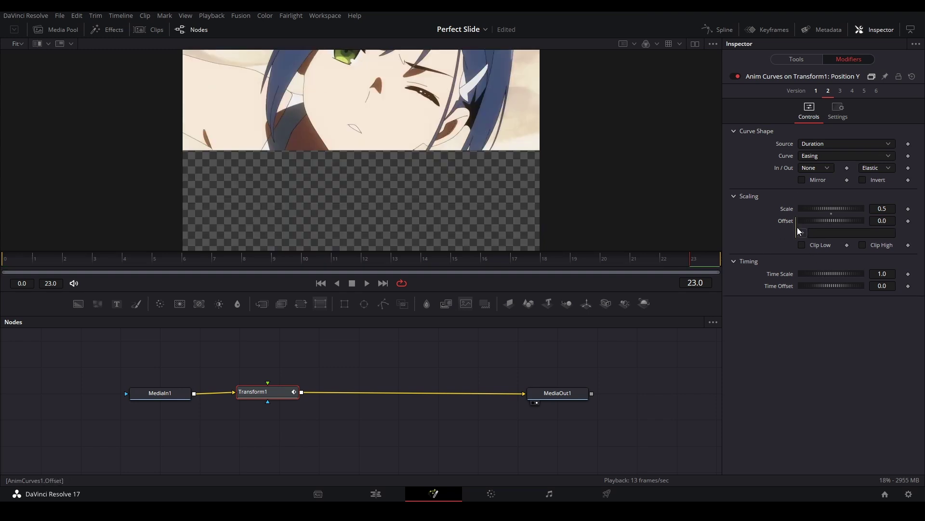
drag(802, 233, 874, 210)
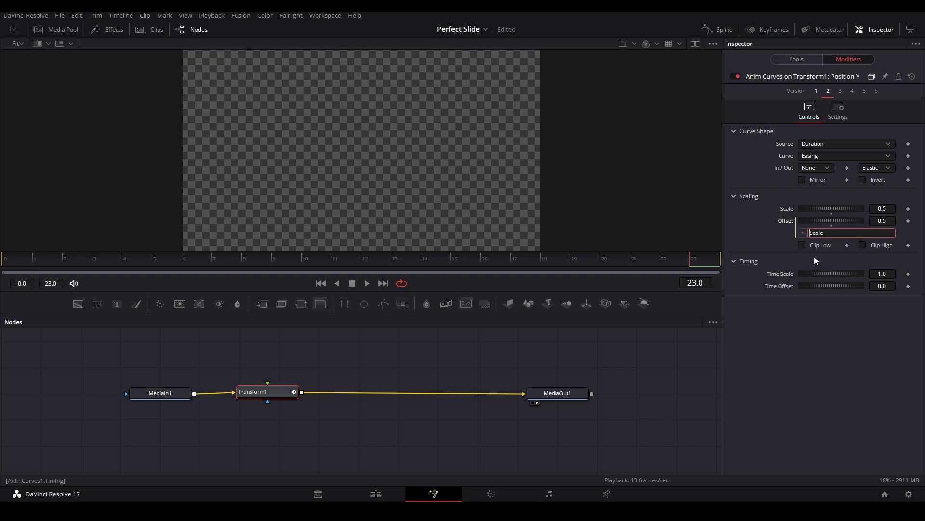
click(810, 233)
text(-)
key(Return)
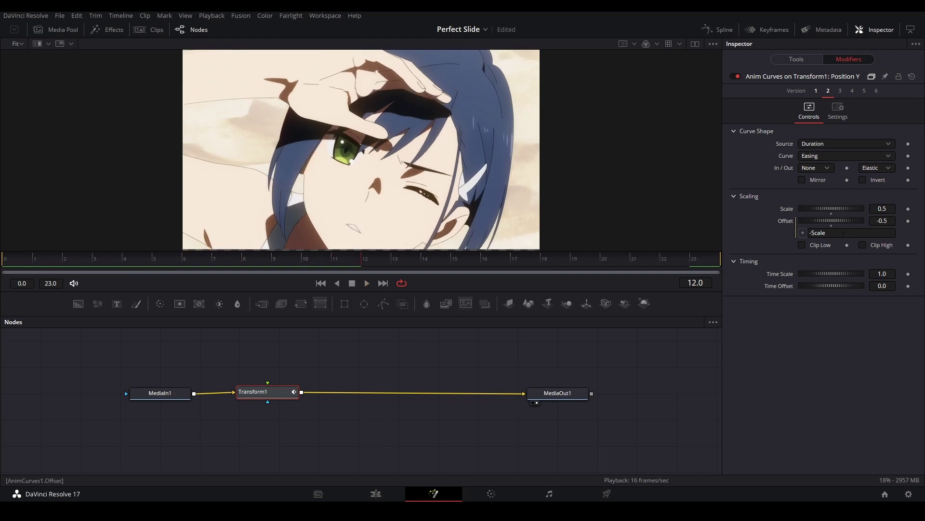
Try an Anim Curves Scale of -0.075 and play the elastic motion from frame 0
drag(882, 208, 605, 209)
click(4, 259)
key(space)
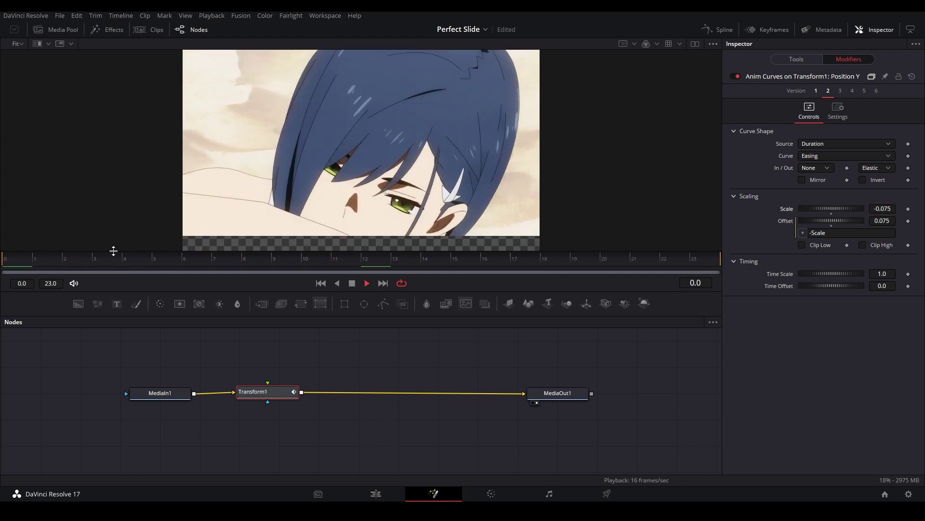
click(711, 259)
click(5, 259)
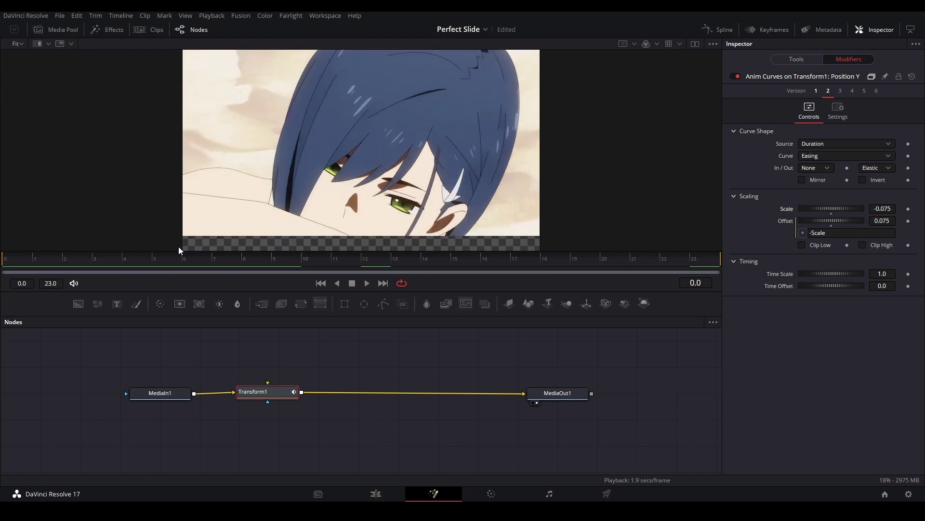
Set the Anim Curves Scale to 0.05, save the project and play back the elastic motion
drag(882, 209, 924, 209)
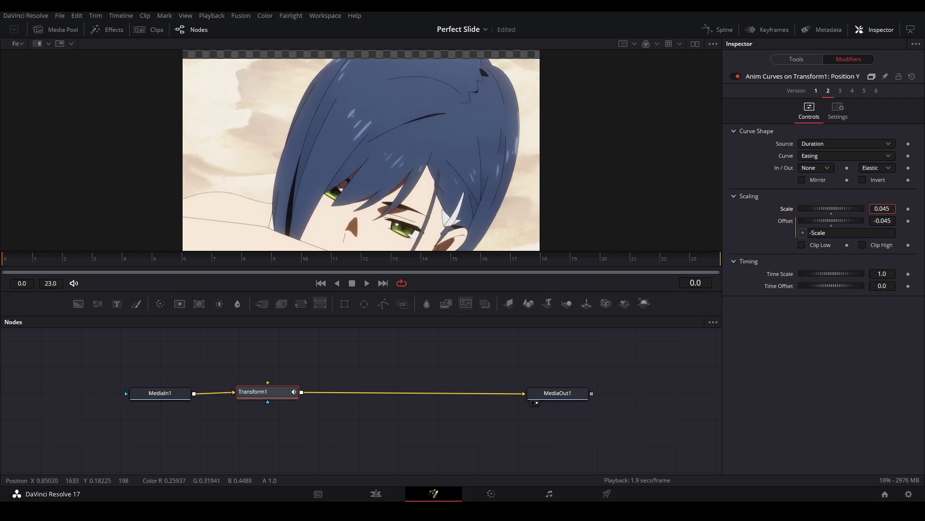
click(891, 209)
key(BackSpace)
key(BackSpace)
text(5)
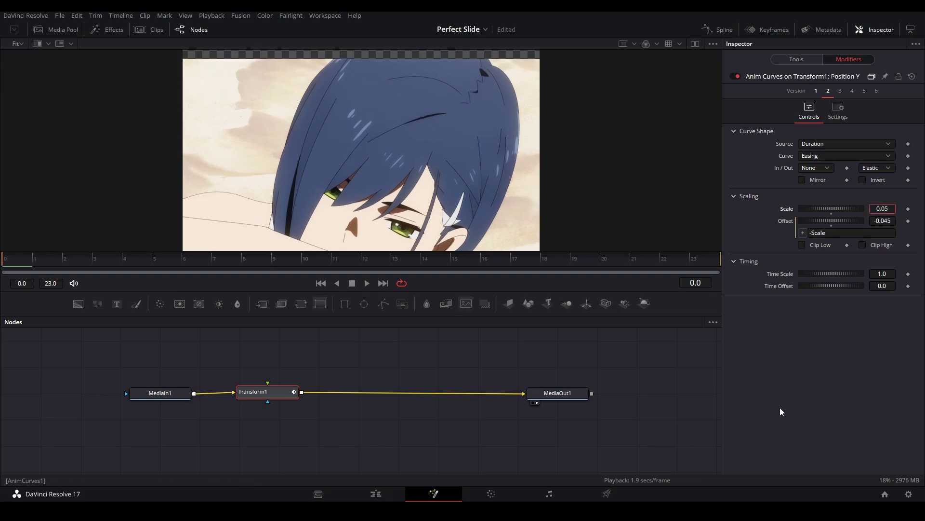
key(ctrl+s)
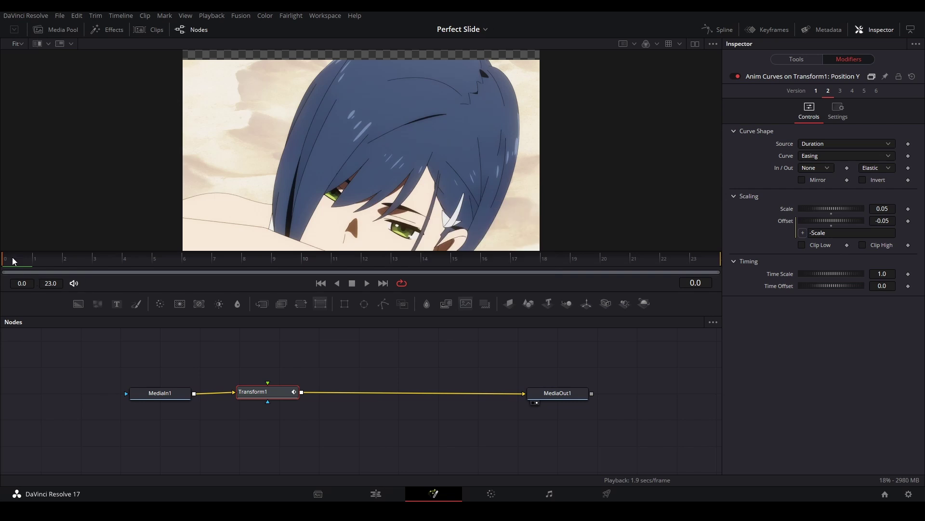
key(space)
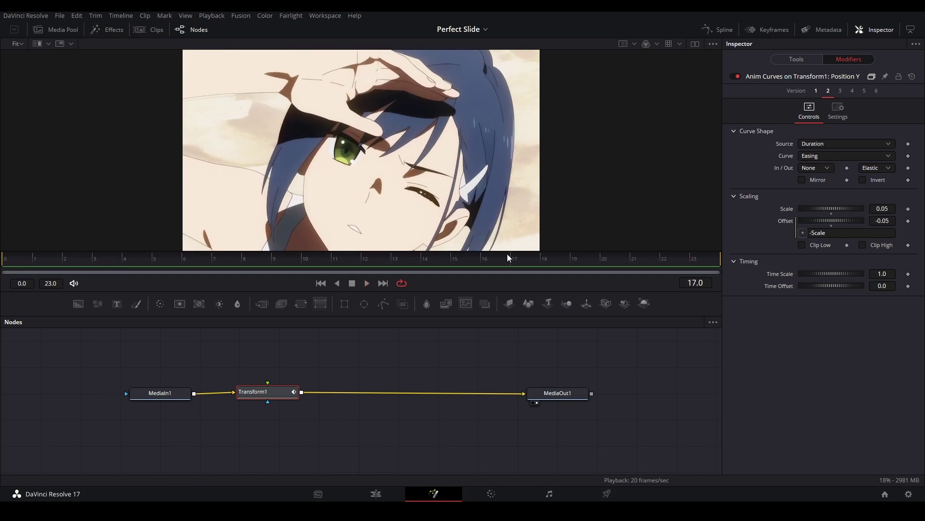
key(space)
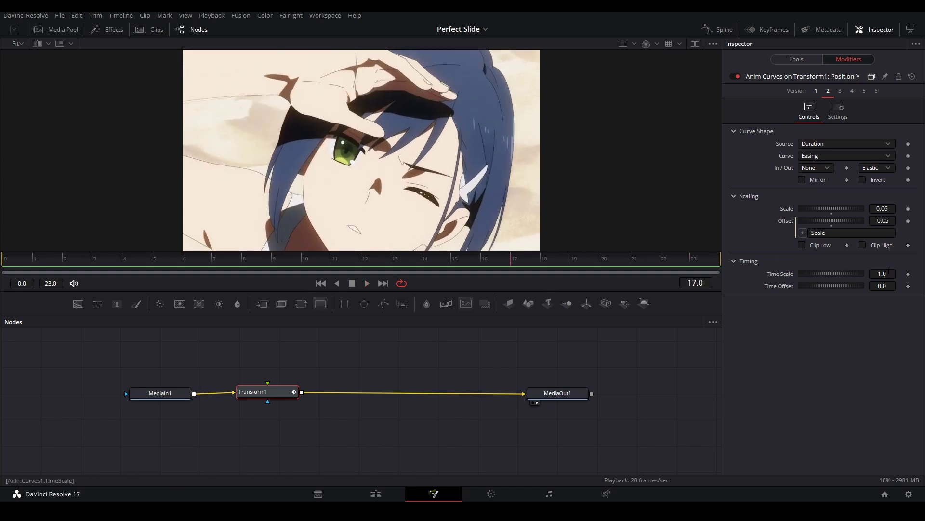
Set the Anim Curves Time Scale to 0.25 and play the motion from frame 0
click(885, 274)
key(Return)
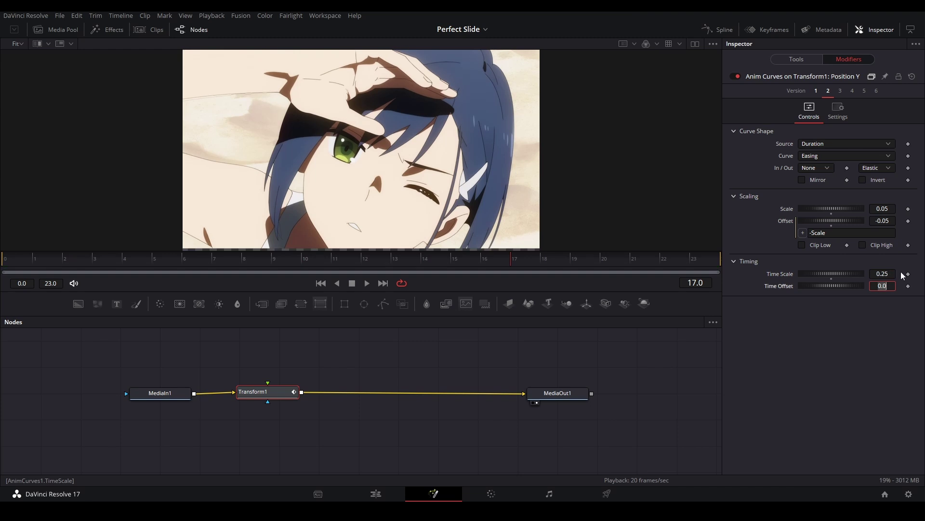
click(3, 264)
key(space)
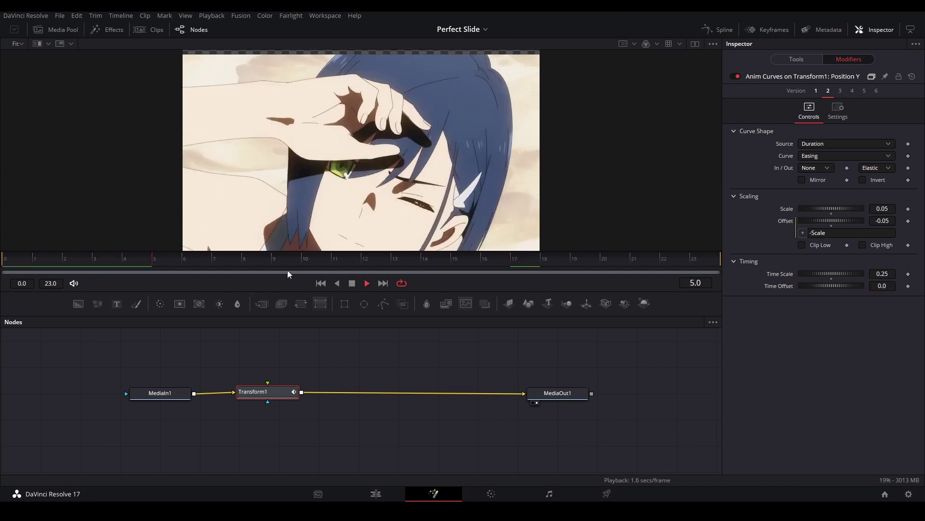
Set the Anim Curves Time Scale to 0.35 and play the elastic motion from the first frame
click(885, 273)
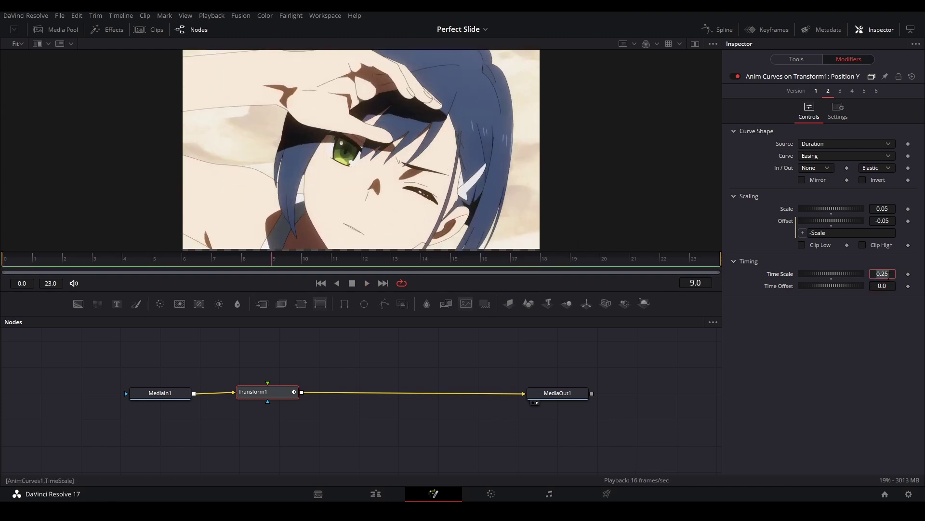
key(BackSpace)
text(.35)
key(Tab)
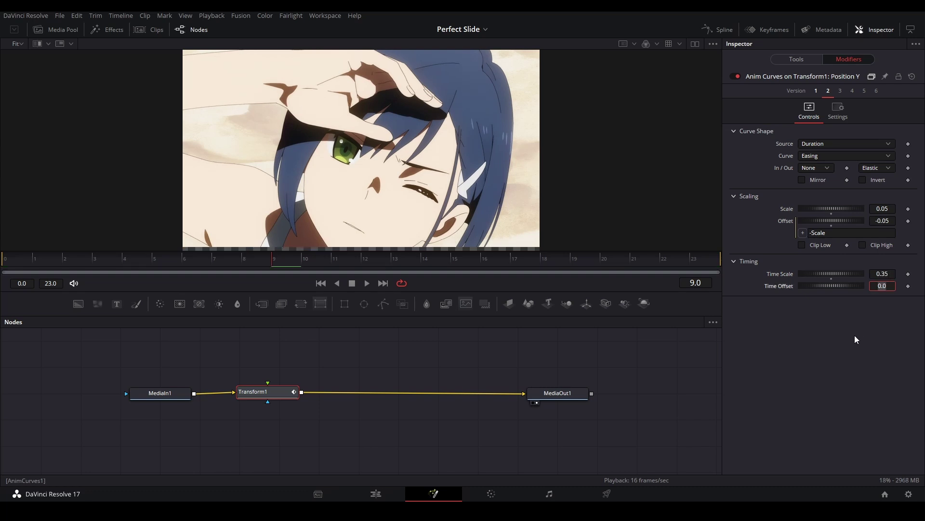
click(856, 339)
click(9, 262)
key(space)
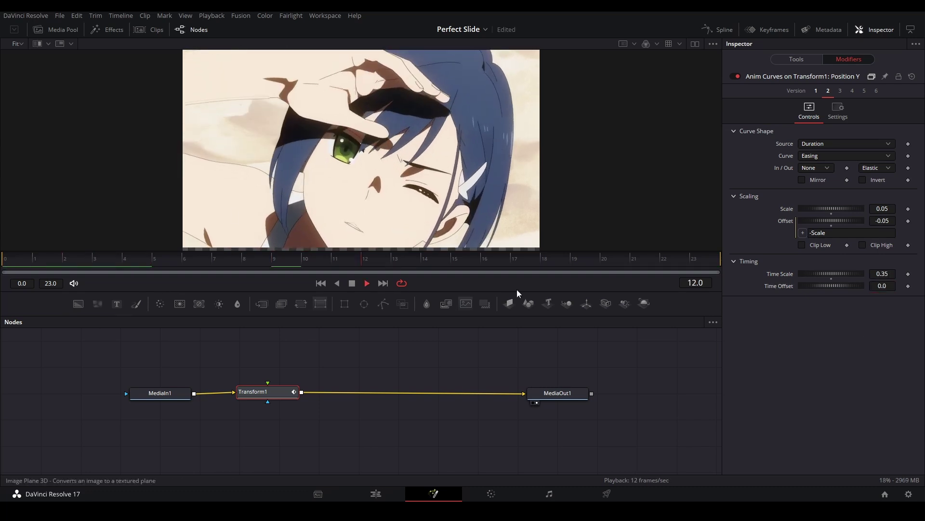
Compare the motion at a Time Scale of 1.0, restore 0.35 and save the project
key(Return)
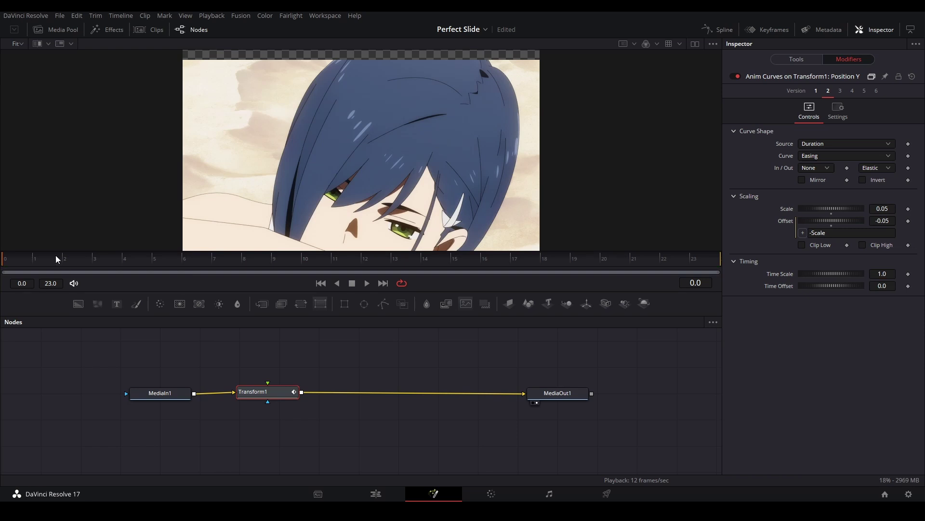
text(0.35)
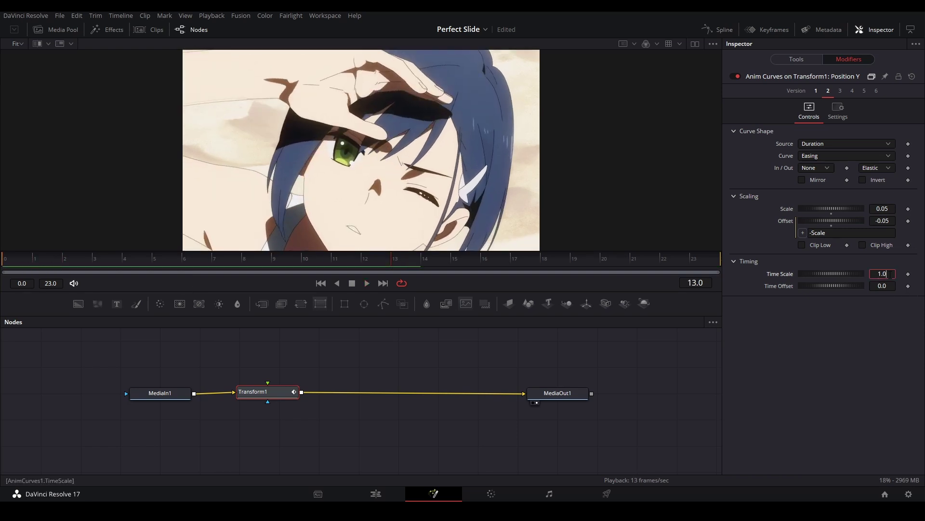
key(Tab)
key(ctrl+s)
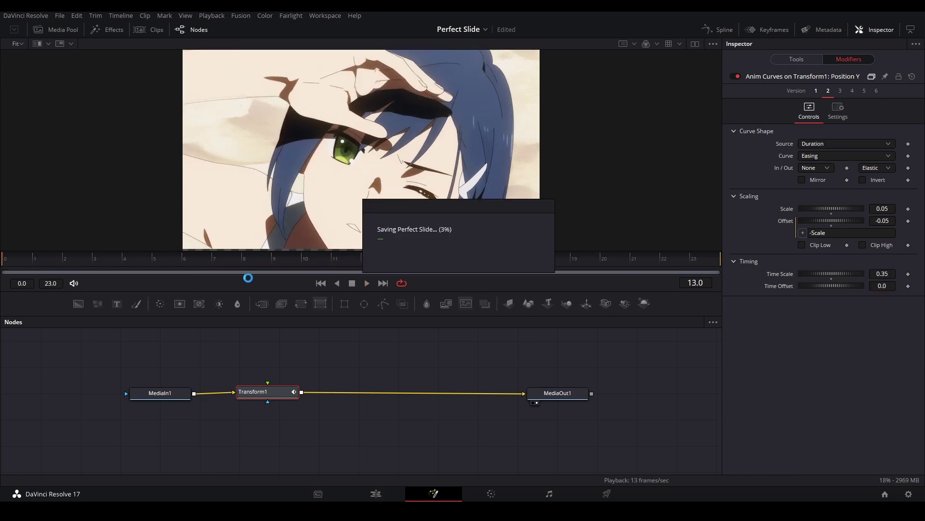
key(space)
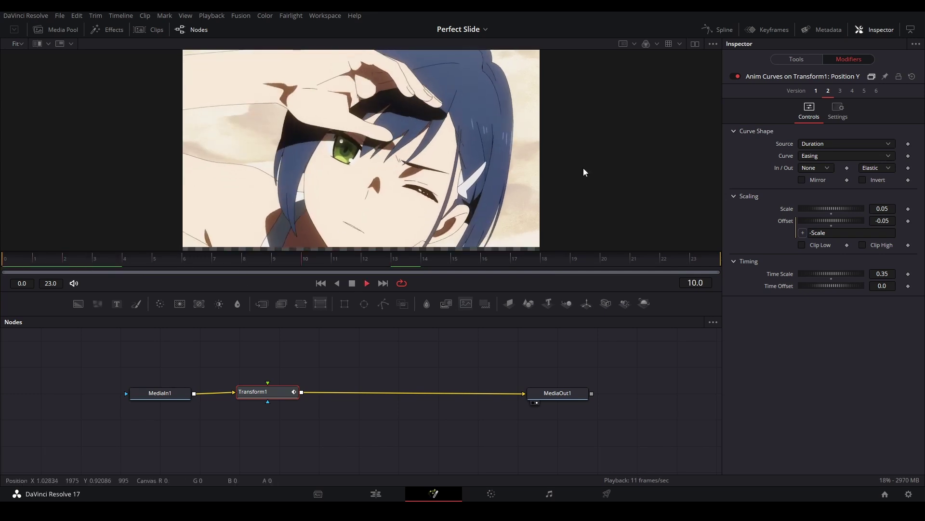
key(space)
Display the Transform1 Position Y curve in the Spline editor and play the motion alongside it
drag(538, 358, 434, 358)
click(433, 357)
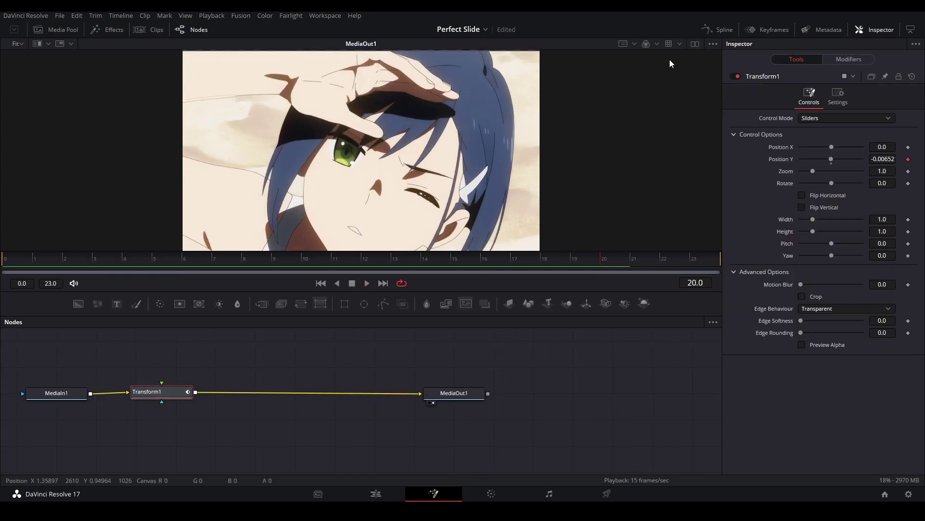
click(719, 29)
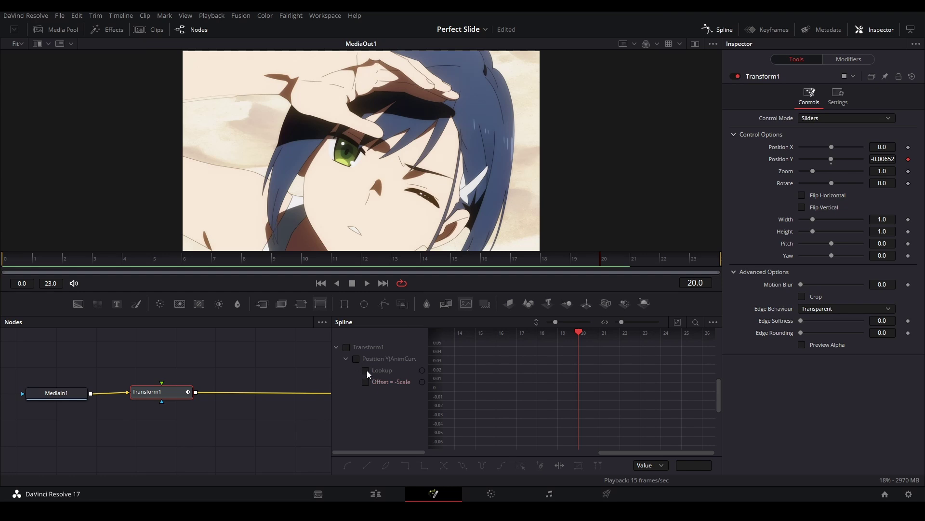
click(357, 359)
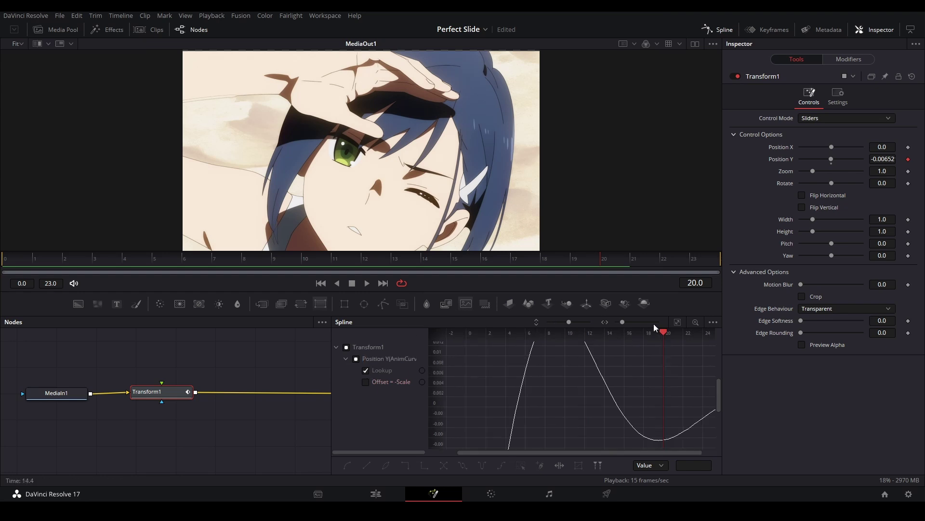
key(space)
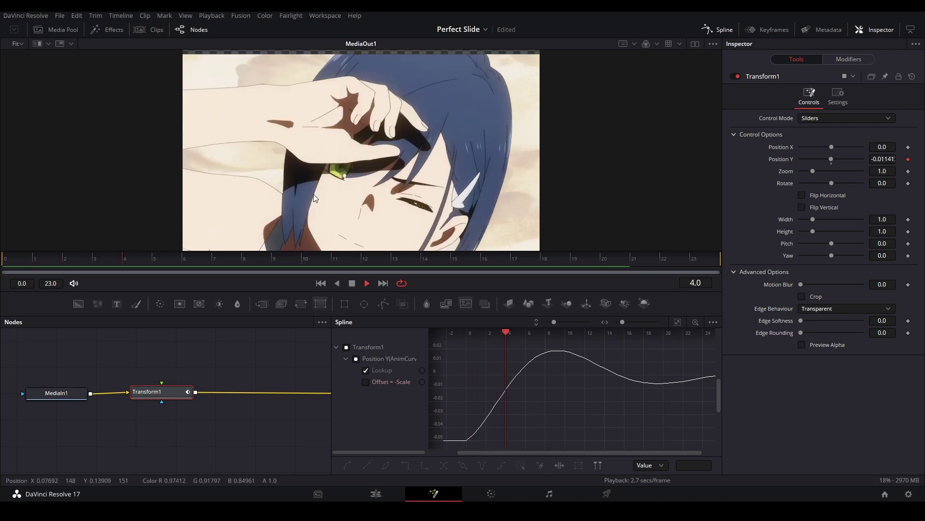
click(47, 263)
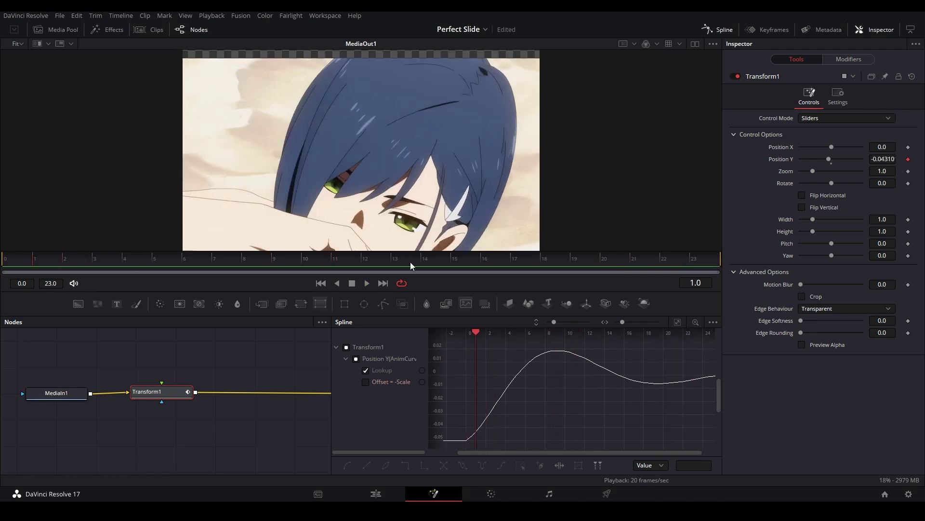
Try an Anim Curves Time Scale of 1.0 and play the motion to compare the spline shape
click(866, 58)
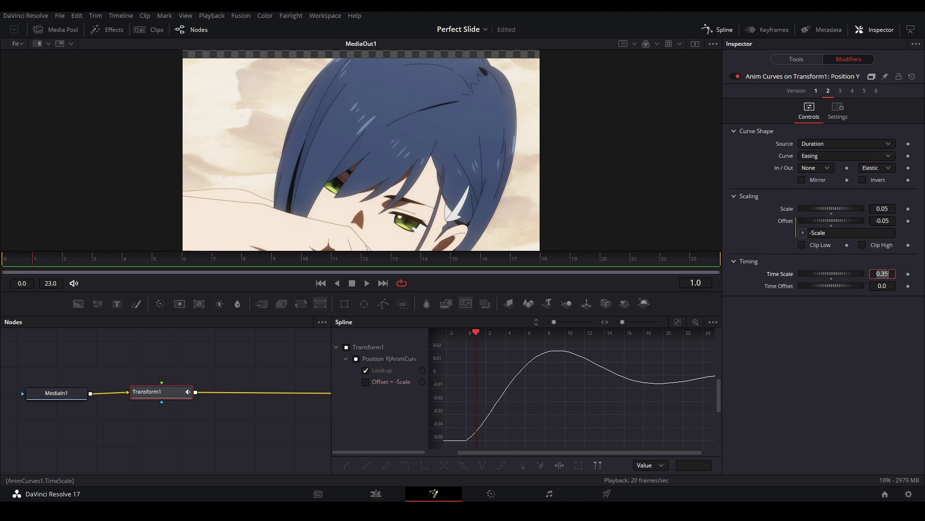
key(space)
key(space)
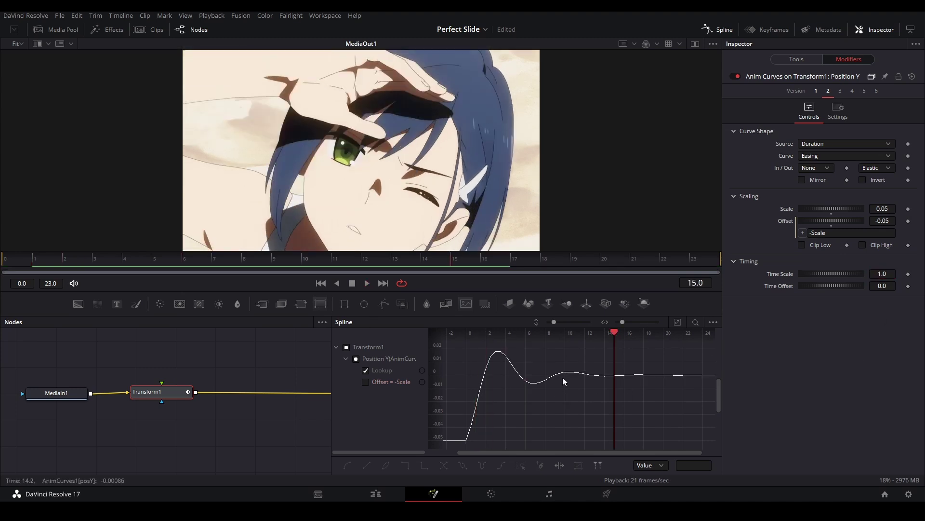
Set the Anim Curves Time Scale to 0.35, play the motion and save the project
click(882, 273)
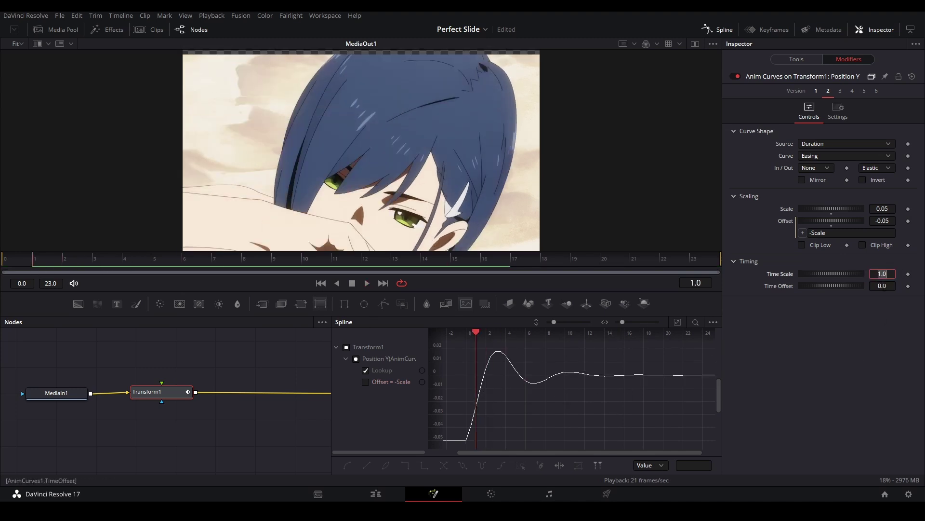
text(.35)
key(Return)
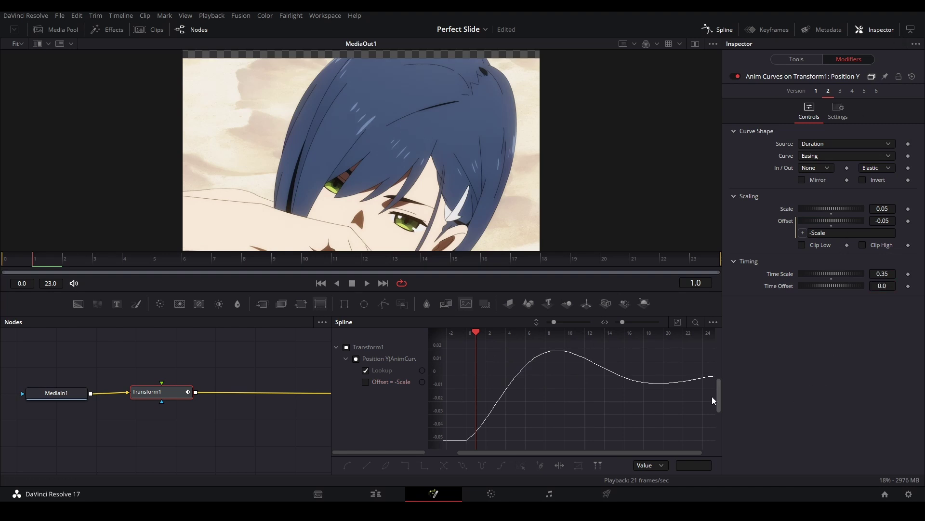
key(space)
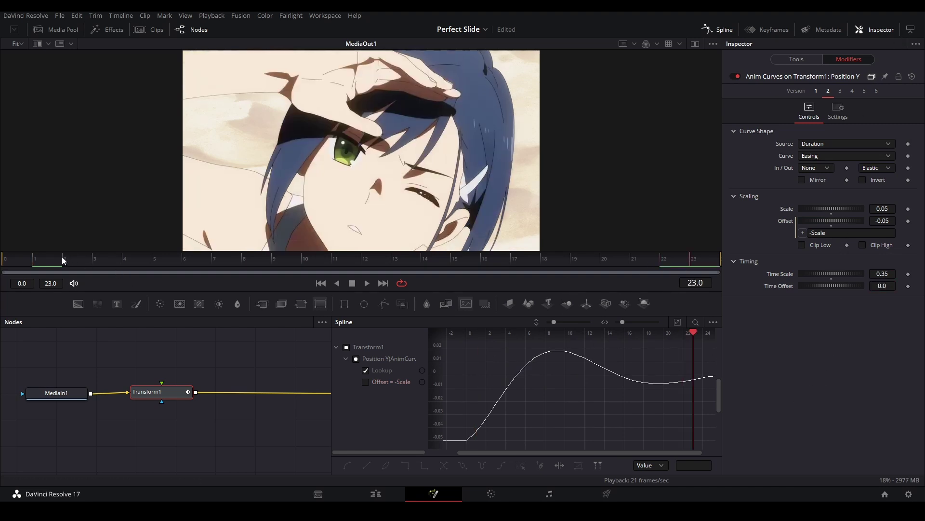
key(space)
key(ctrl+s)
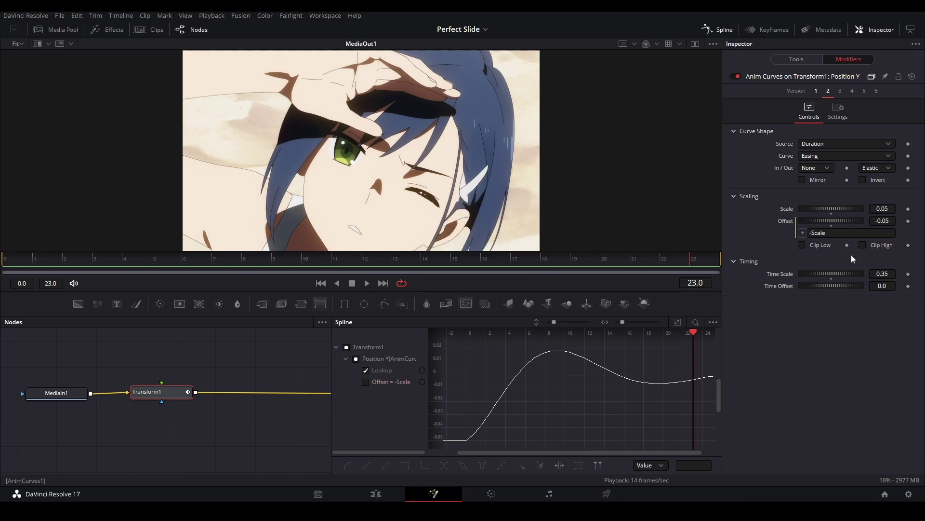
On the Edit page, duplicate the Video 2 Clip 24 above Compound Clip 4 and play back the timeline
click(799, 58)
key(shift+4)
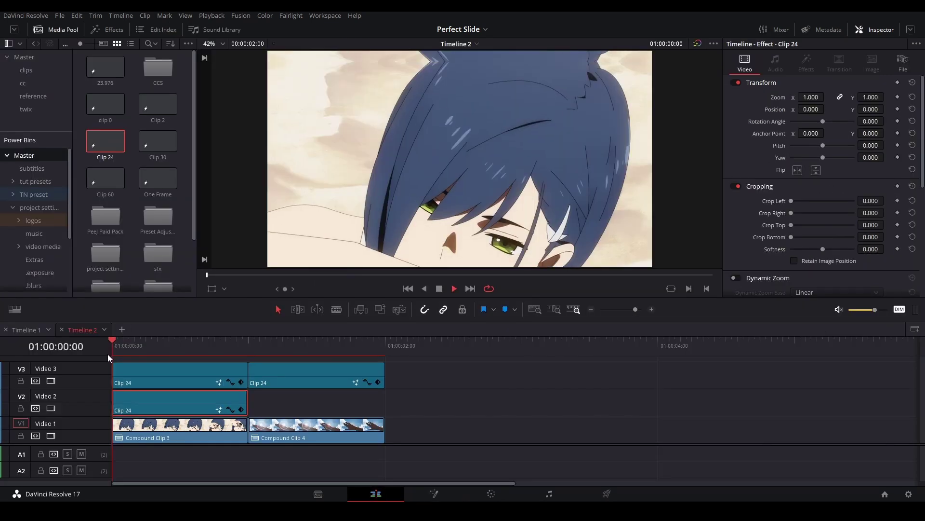
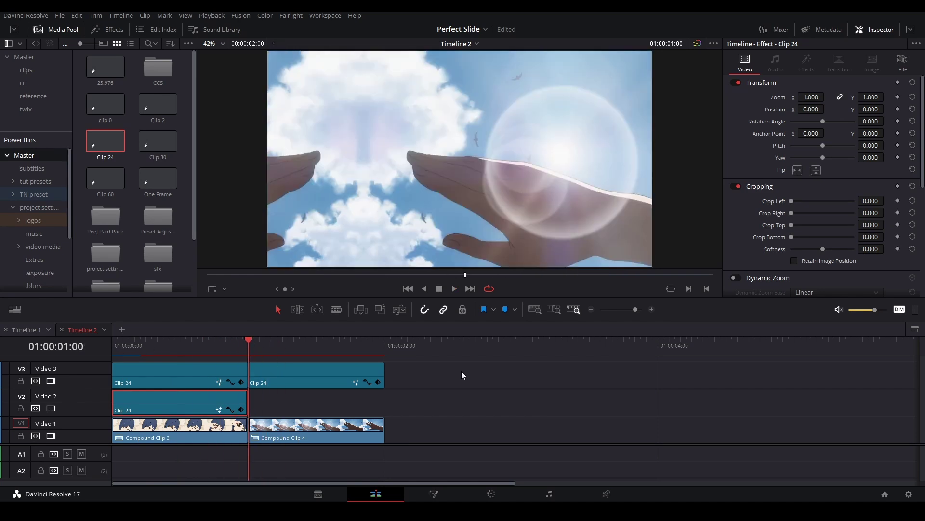
drag(164, 403, 291, 400)
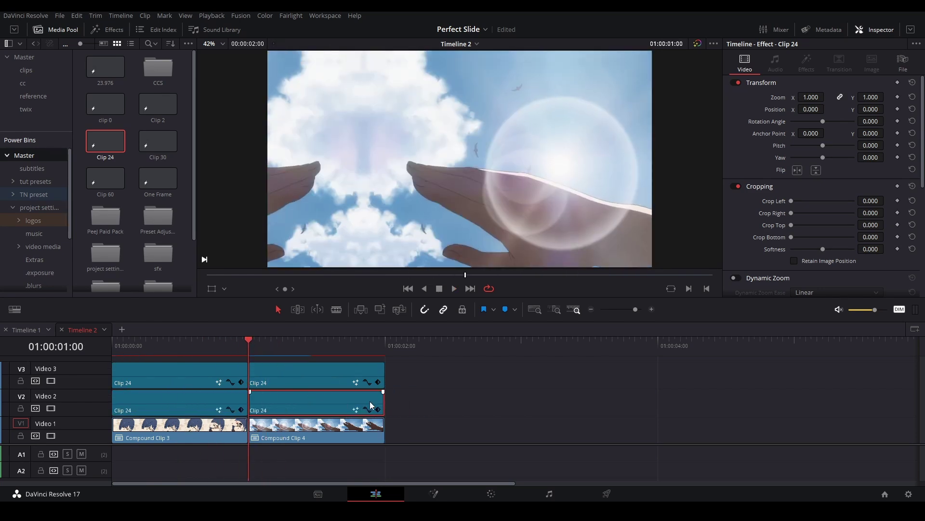
click(207, 348)
key(space)
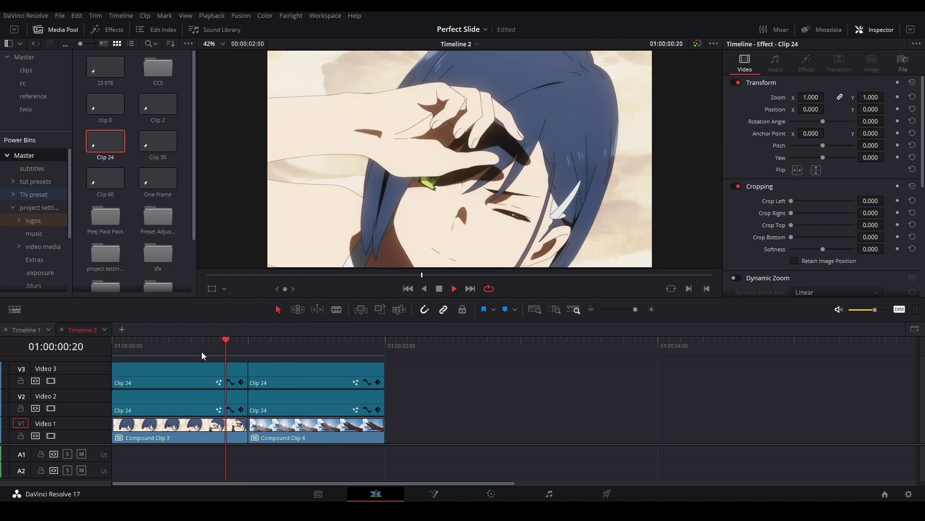
key(space)
key(Home)
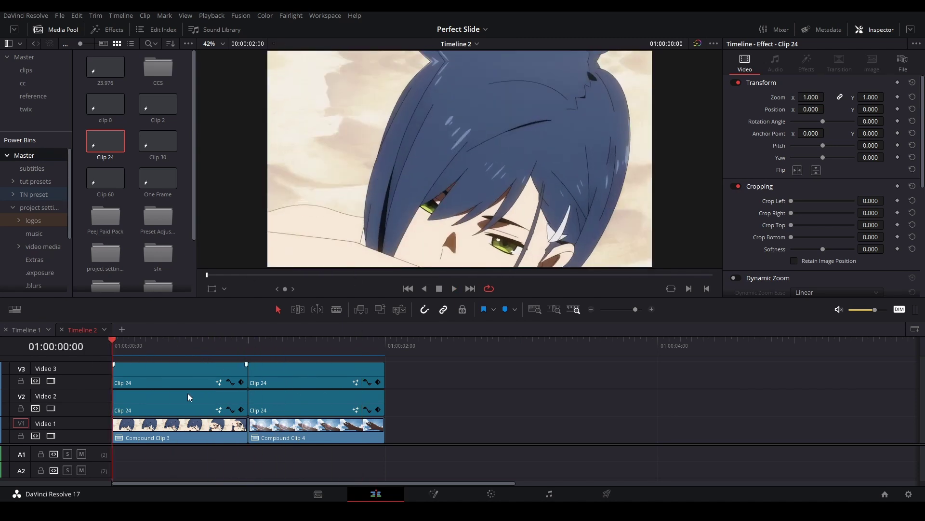
Save the project, add another Clip 24 at the start of a new Video 4 track and trim it to 8 frames
drag(402, 450, 402, 473)
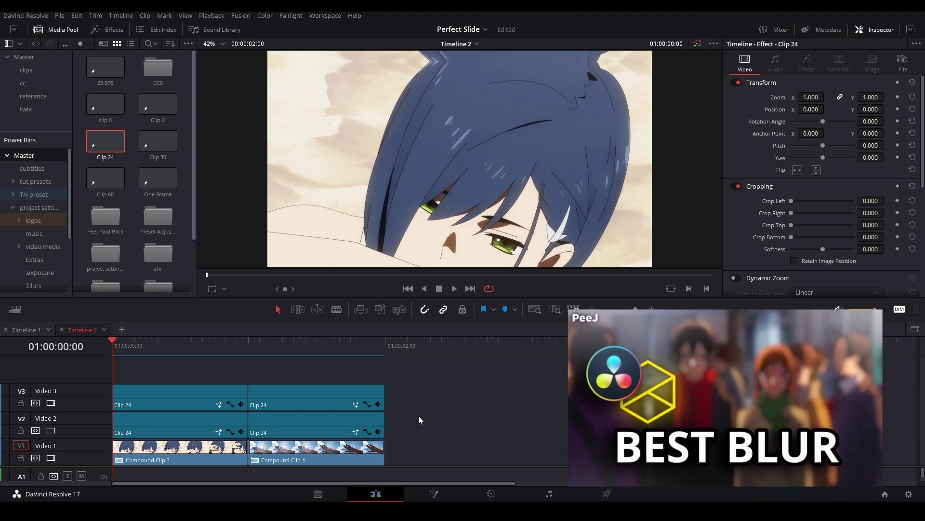
key(ctrl+s)
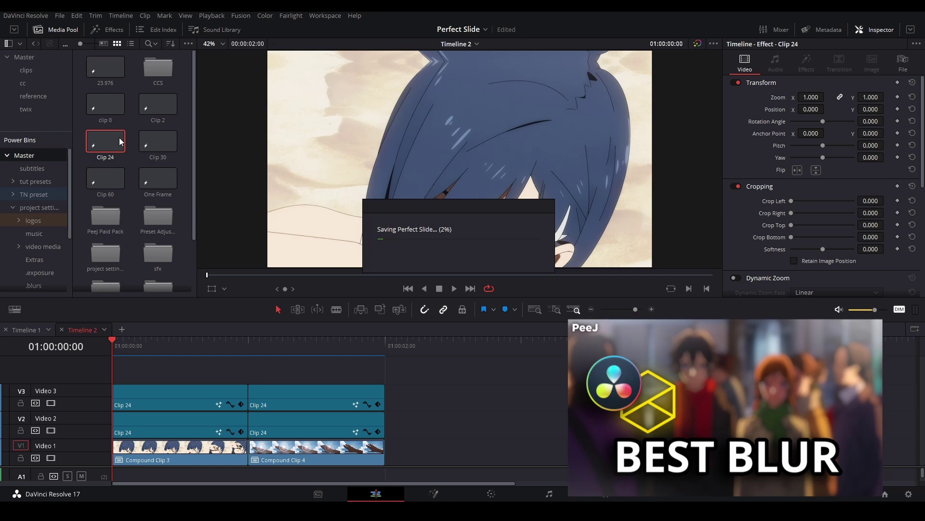
drag(94, 149, 152, 361)
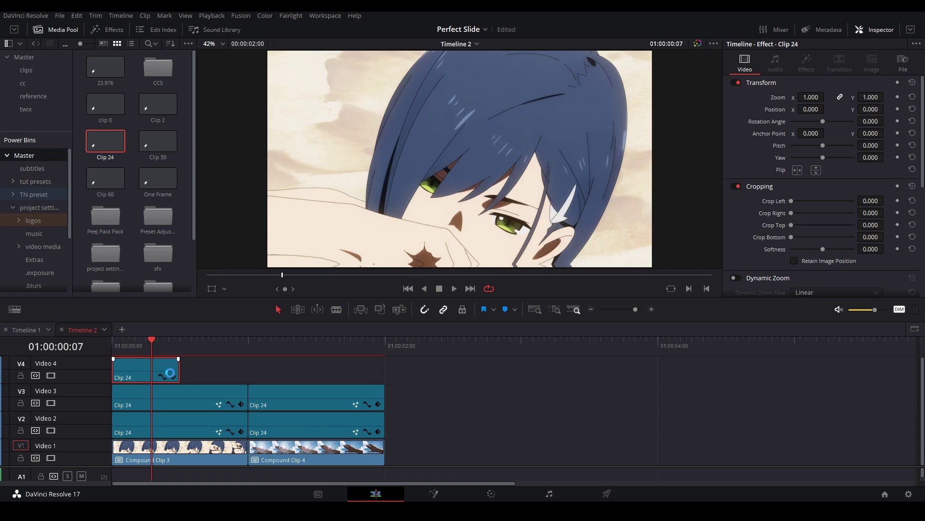
drag(173, 368, 157, 367)
Move the playhead to the timeline start and open the Video 4 Clip 24 in the Fusion page
right_click(140, 365)
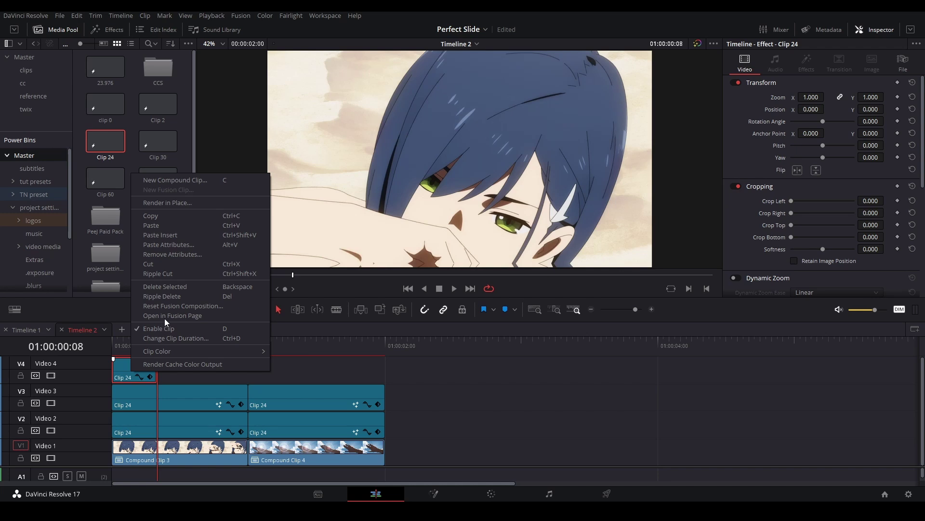
key(Escape)
key(Home)
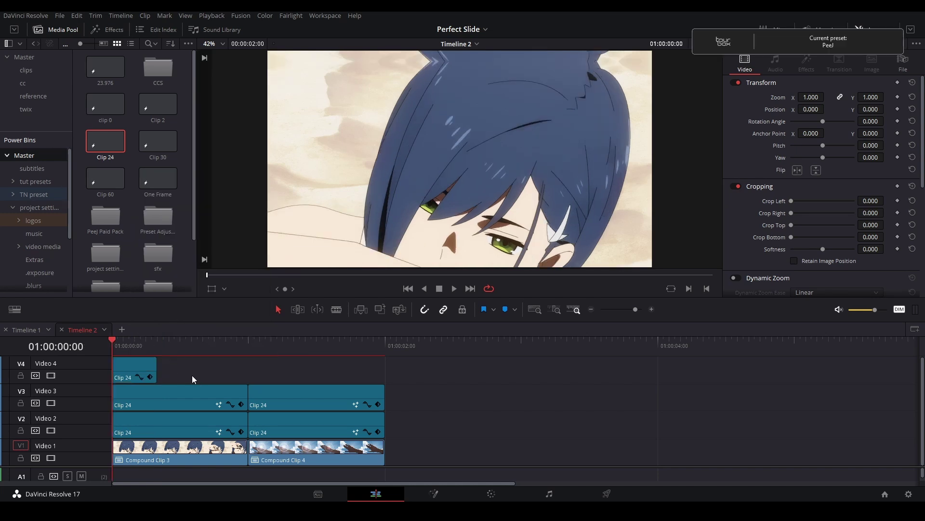
right_click(127, 369)
click(180, 311)
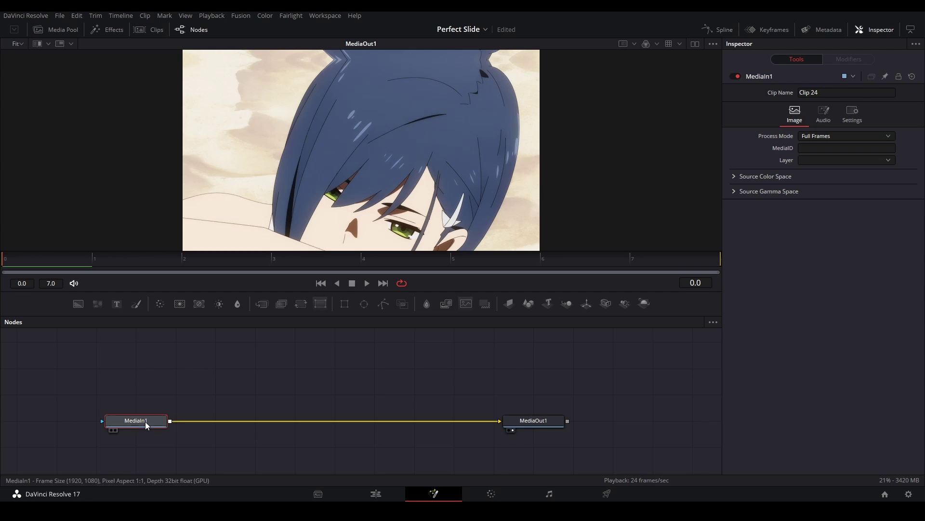
Insert a DefocusGamma node between MediaIn1 and MediaOut1
key(shift+space)
text(df)
key(BackSpace)
key(BackSpace)
text(defocus)
key(Down)
key(Return)
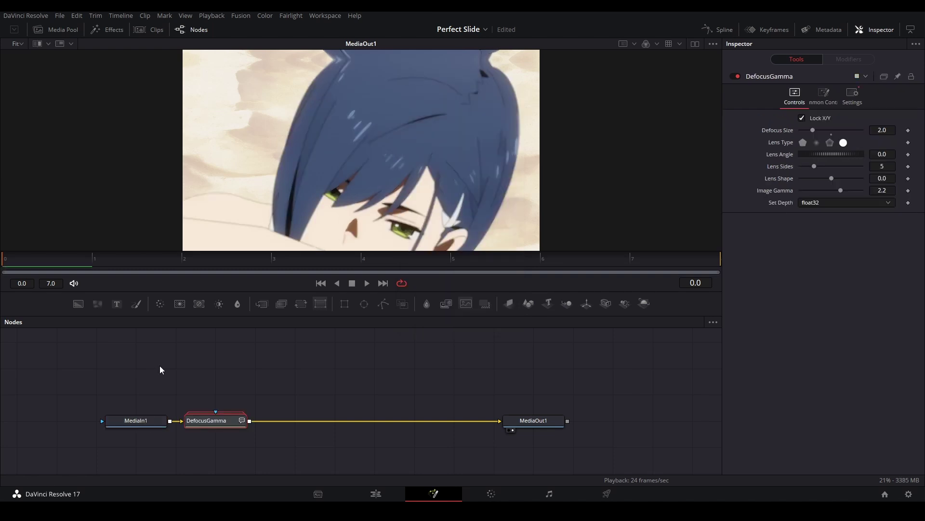
click(224, 399)
click(205, 418)
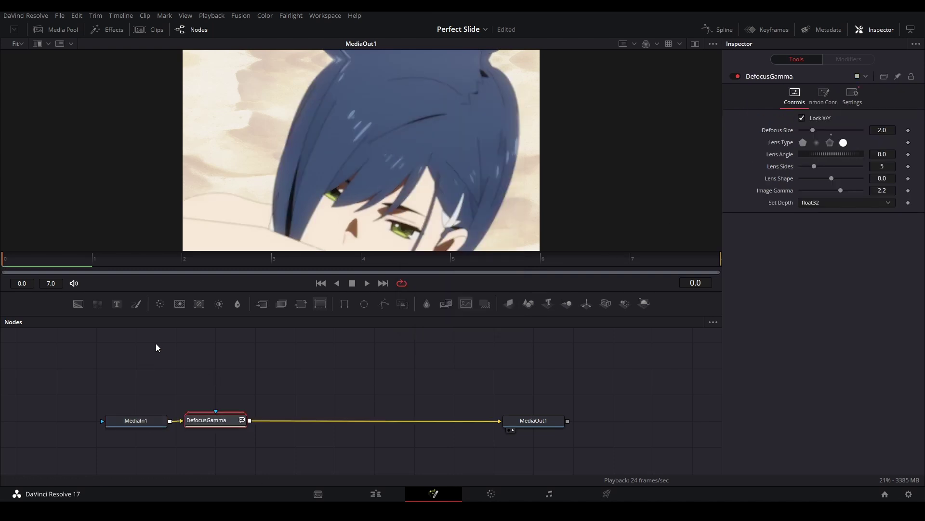
Keyframe the DefocusGamma Defocus Size from 10.0 at frame 0 to 0 at frame 7
click(908, 131)
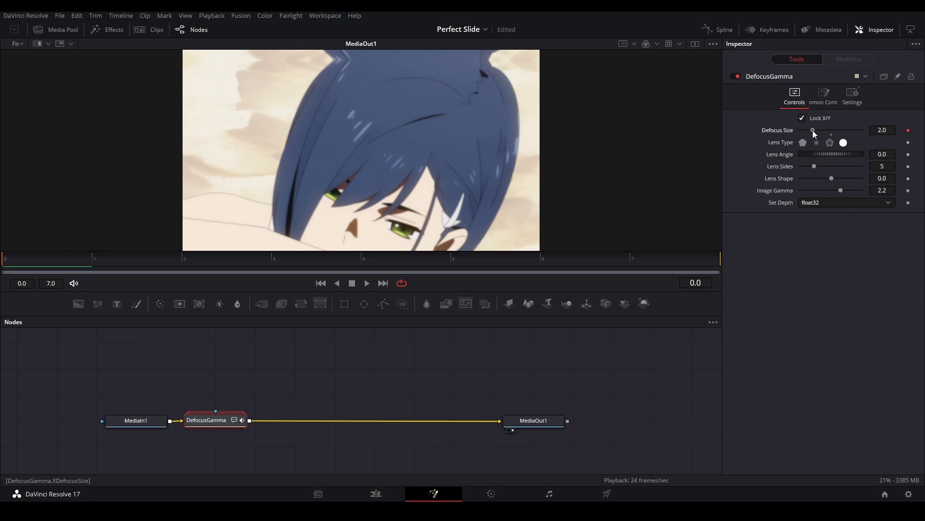
drag(812, 130, 863, 130)
click(645, 263)
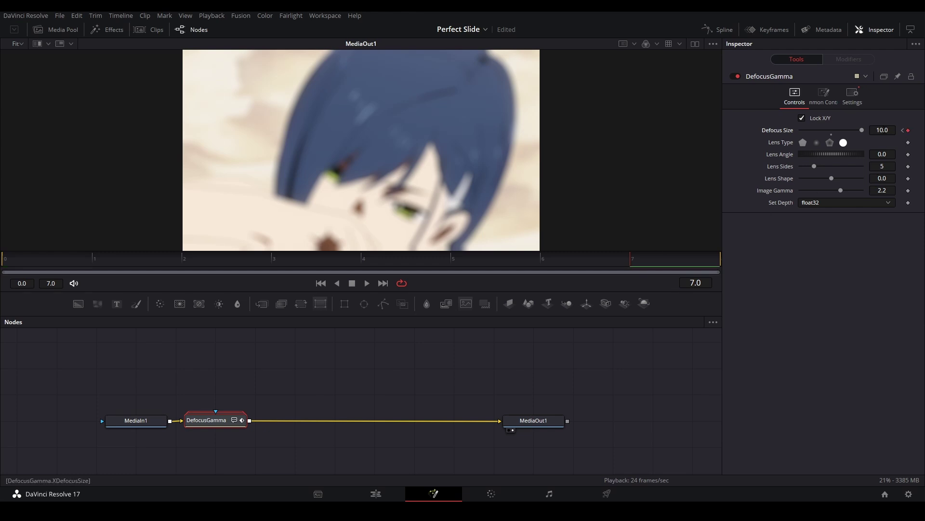
text(0)
key(Return)
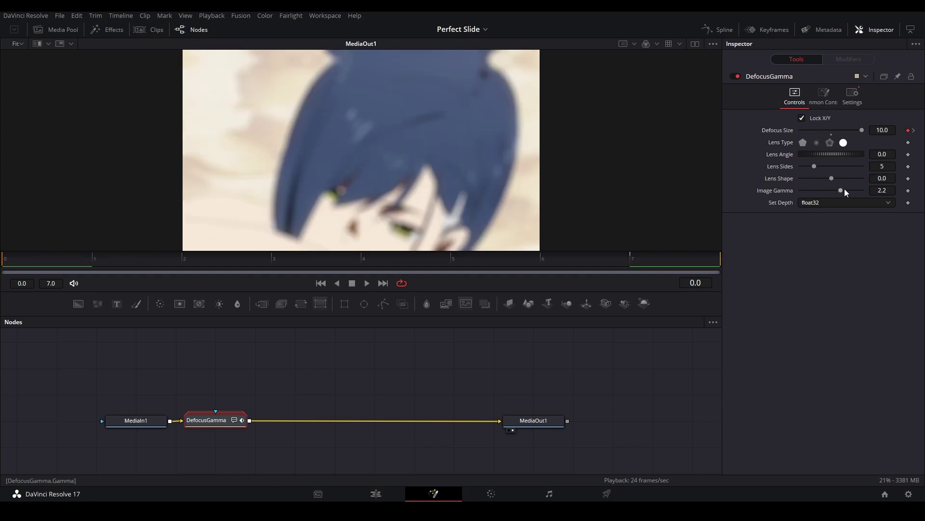
Set the DefocusGamma Image Gamma to 6.0 and the Lens Type to the solid pentagon
drag(839, 191, 865, 191)
click(886, 191)
key(Return)
click(802, 142)
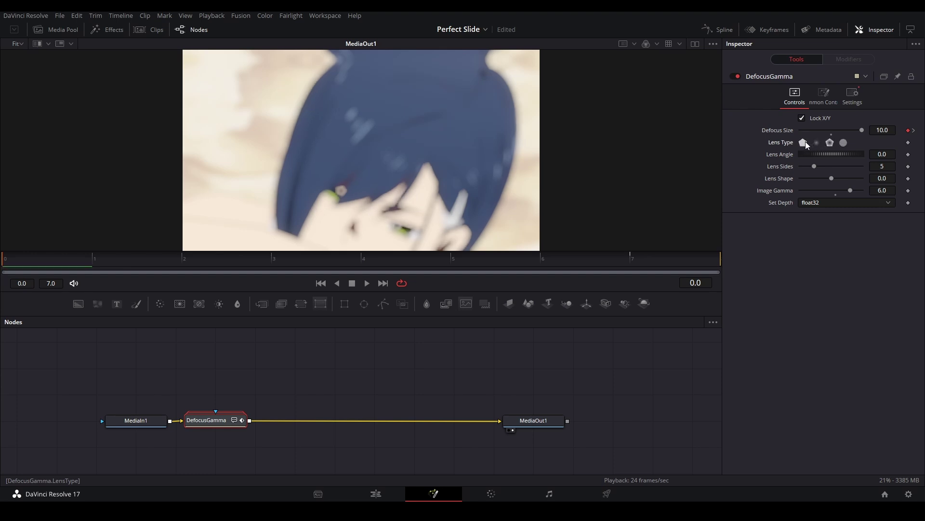
Play back the defocus animation and save the project
key(space)
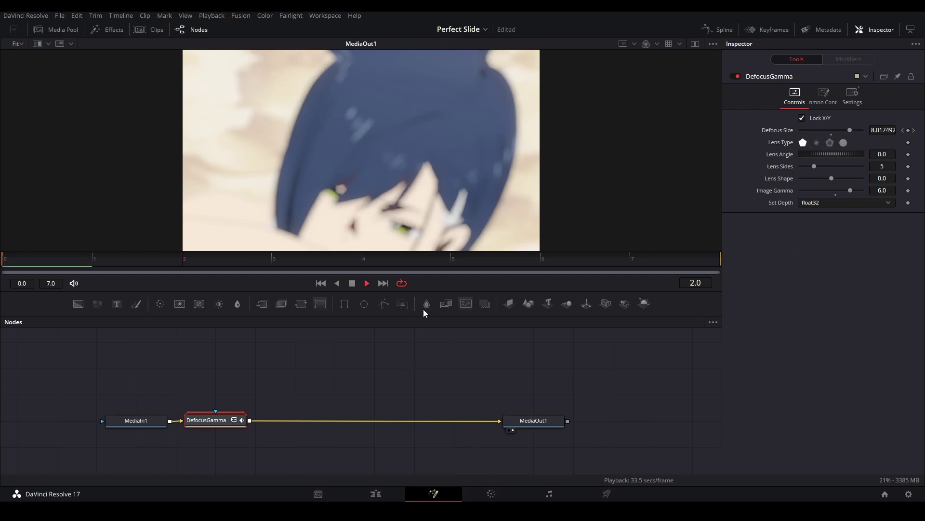
key(ctrl+s)
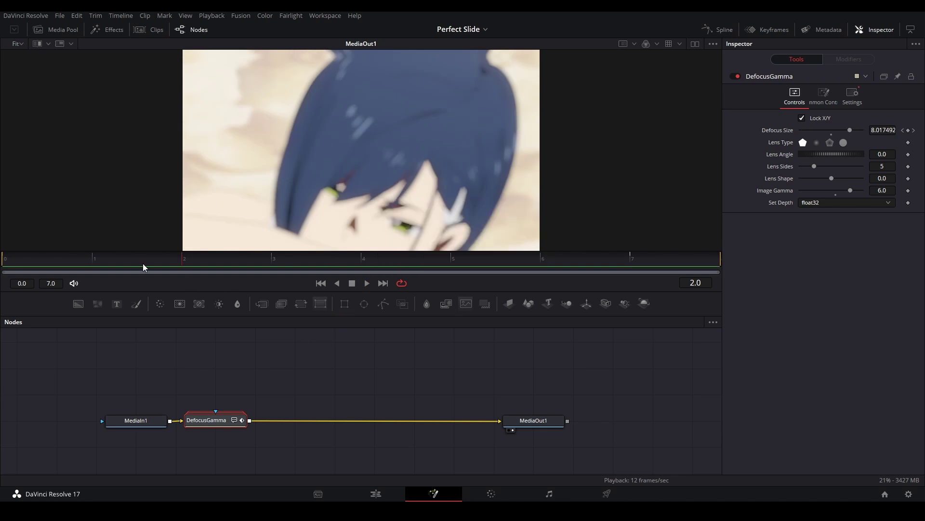
key(space)
key(Left)
key(Left)
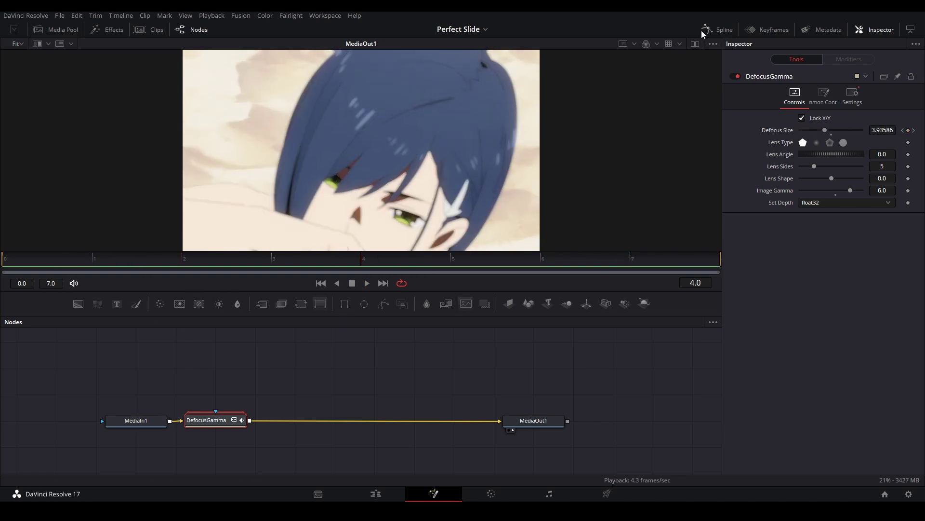
Reshape the DefocusGamma Defocus Size spline so the blur falls steeply right after frame 0 and eases out
click(716, 30)
click(380, 372)
key(ctrl+f)
drag(516, 383, 451, 332)
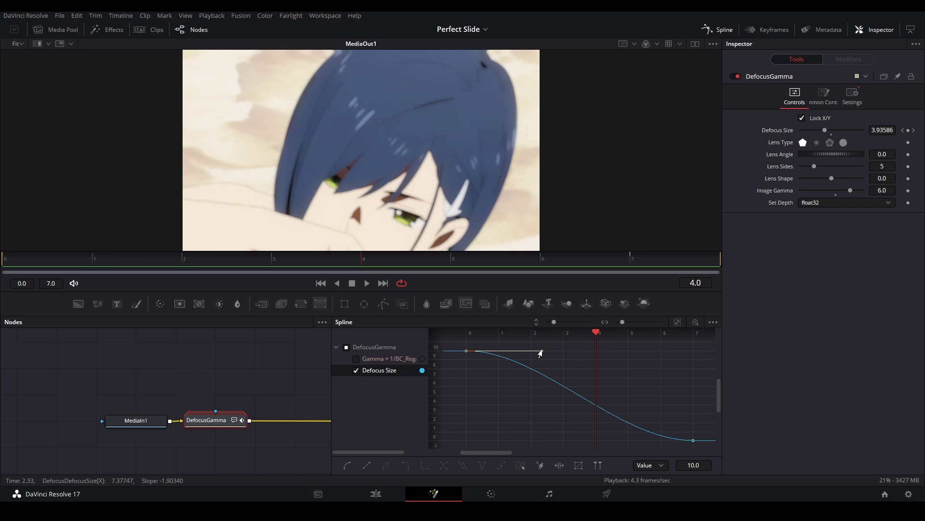
drag(541, 352, 486, 431)
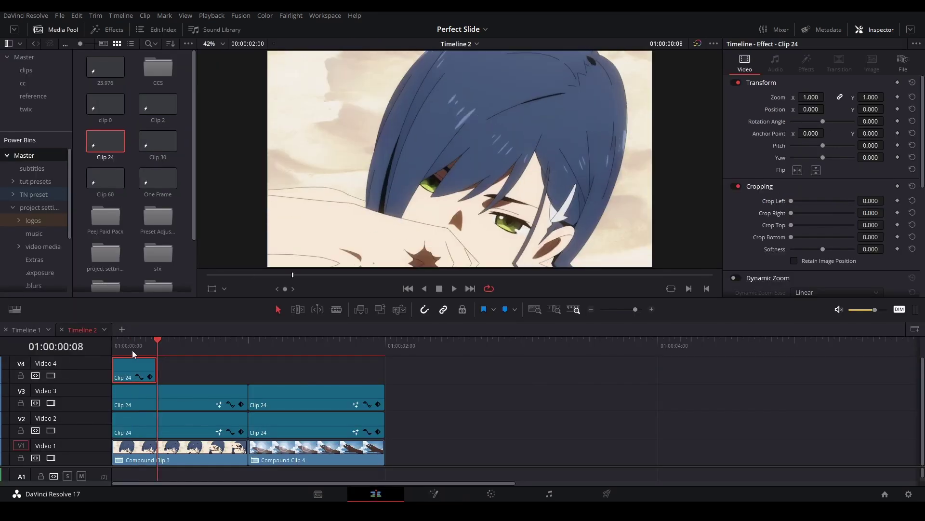
Duplicate the defocus Clip 24 on Video 4 to the start of Compound Clip 4 at 01:00:01:00
drag(139, 366, 272, 366)
click(365, 371)
key(space)
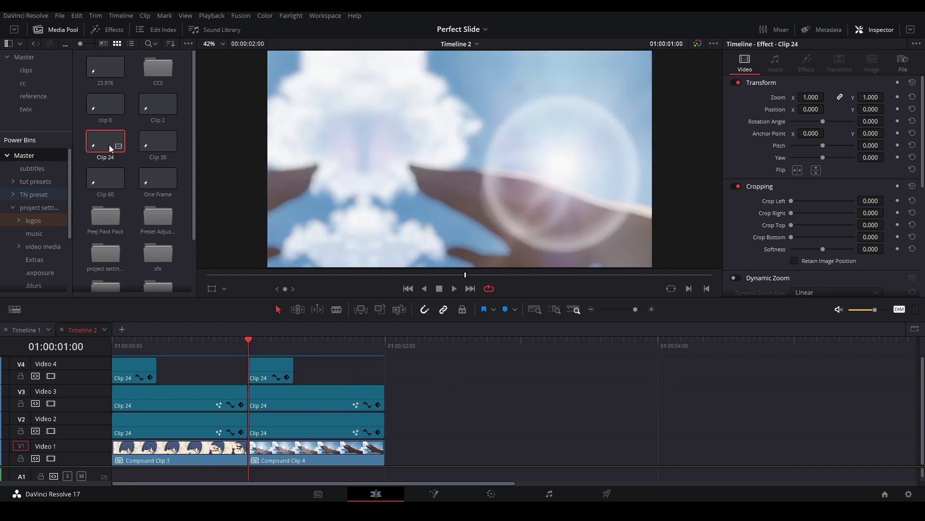
Add a new 12-frame Clip 24 adjustment on Video 5 at the timeline start and return the playhead there
drag(105, 149, 147, 359)
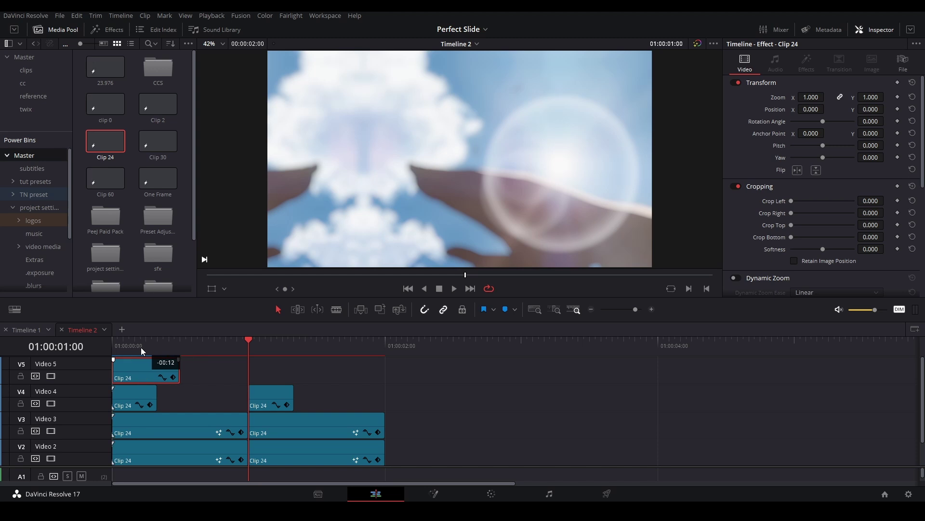
click(117, 348)
click(220, 378)
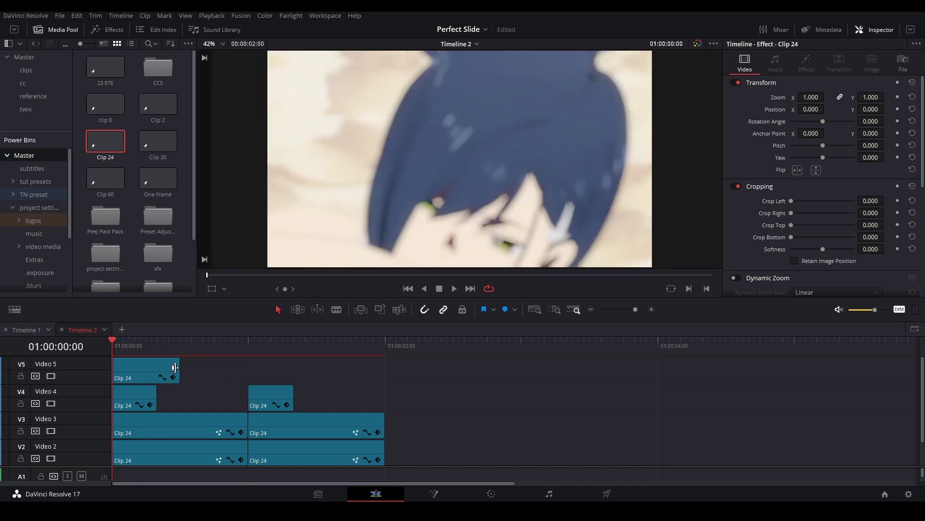
Rearrange the tracks so the new Clip 24 sits on Video 4 and both defocus clips sit on Video 5
mouse_move(137, 383)
mouse_down()
mouse_move(178, 366)
mouse_move(132, 367)
mouse_move(188, 380)
mouse_move(195, 398)
mouse_move(135, 372)
mouse_up()
drag(205, 394, 172, 391)
drag(264, 392, 266, 368)
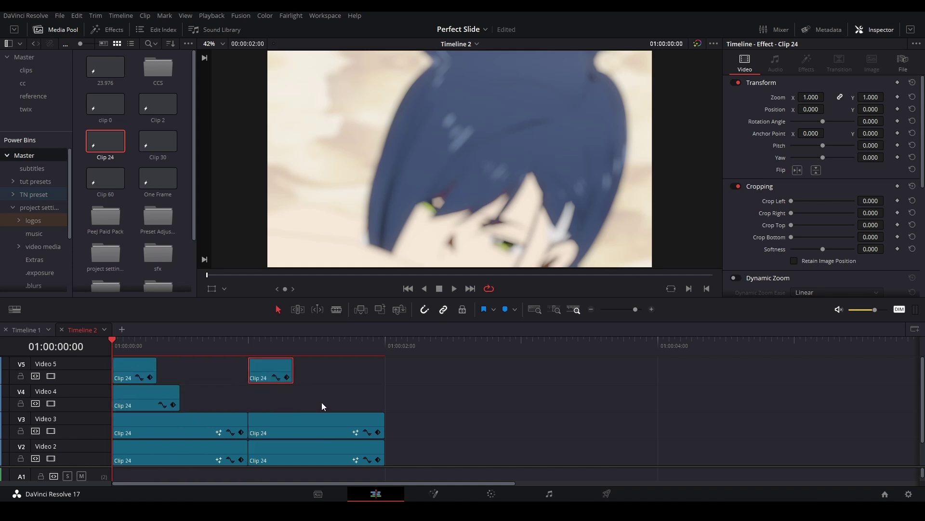
Open the Video 4 Clip 24 in the Fusion page and insert a BrightnessContrast node between MediaIn1 and MediaOut1
right_click(140, 404)
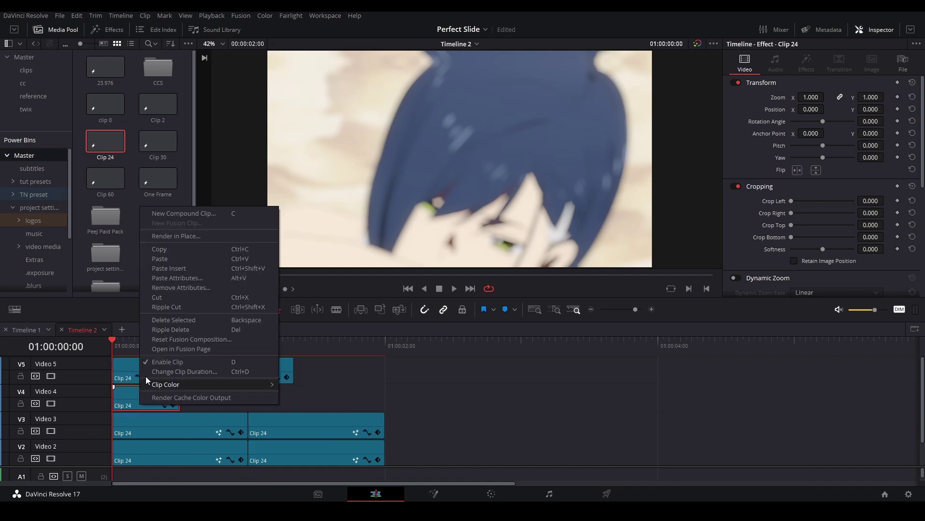
click(159, 349)
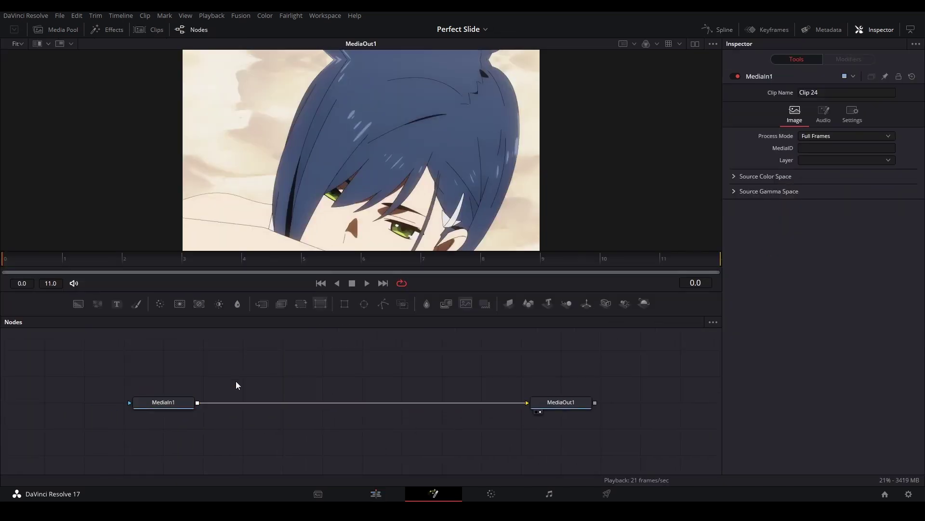
click(154, 404)
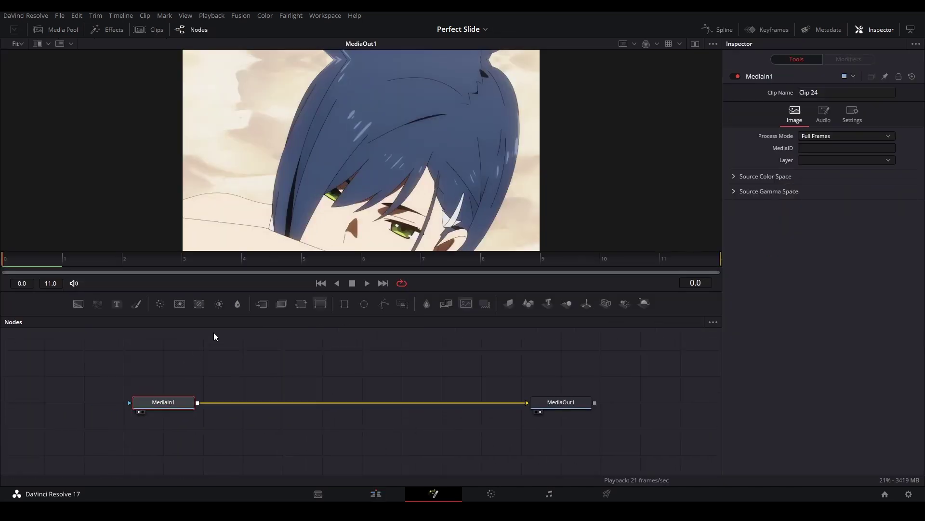
click(218, 304)
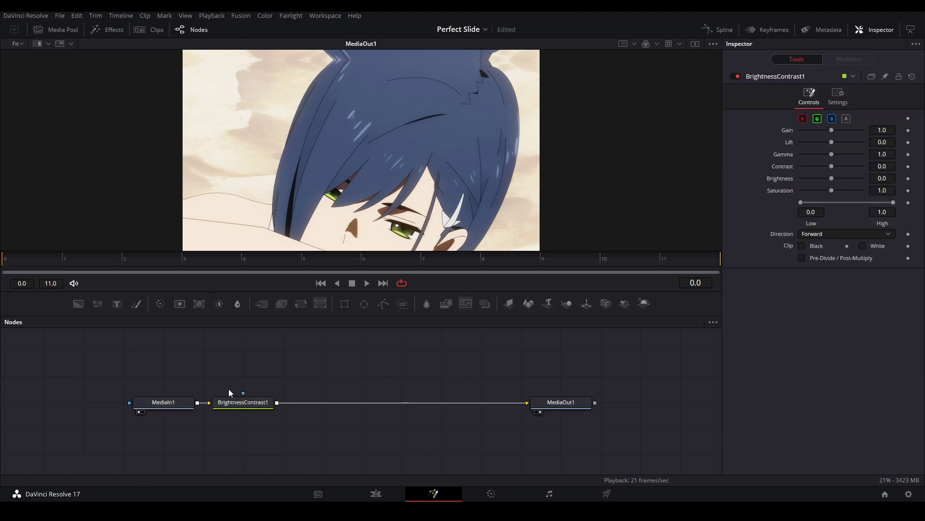
Undo a trial Gain reduction on the BrightnessContrast node and set its Brightness to 0.1
drag(832, 130, 805, 131)
key(ctrl+z)
drag(832, 178, 887, 177)
key(BackSpace)
key(BackSpace)
key(Return)
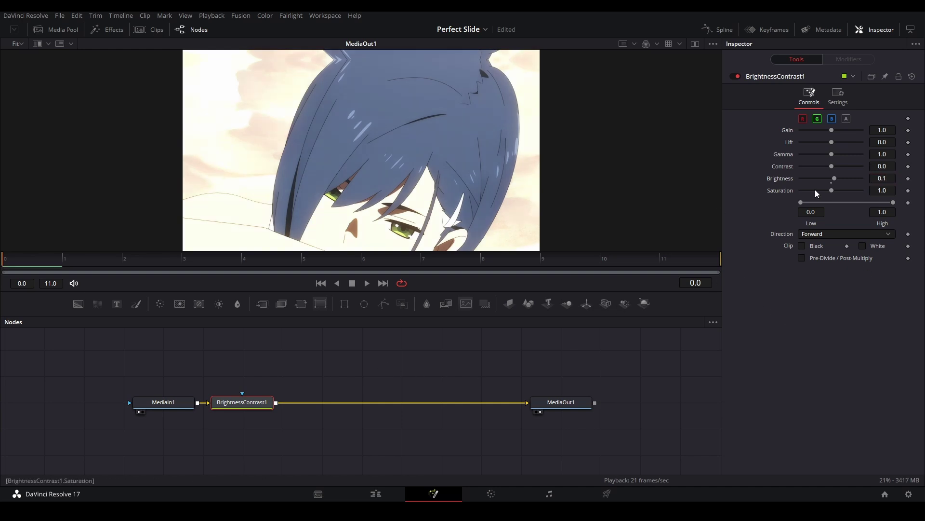
Keyframe the BrightnessContrast Brightness from 0.1 at frame 0 to 0 at frame 11
click(908, 178)
click(672, 260)
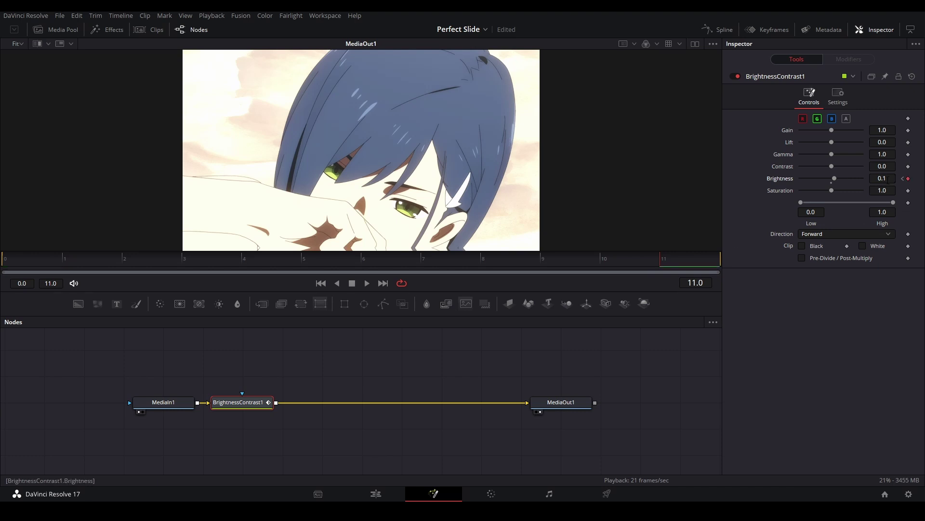
key(BackSpace)
text(0)
key(Return)
Reshape the Brightness spline to drop steeply after frame 0 and ease out, and play it from the start
click(718, 29)
click(356, 359)
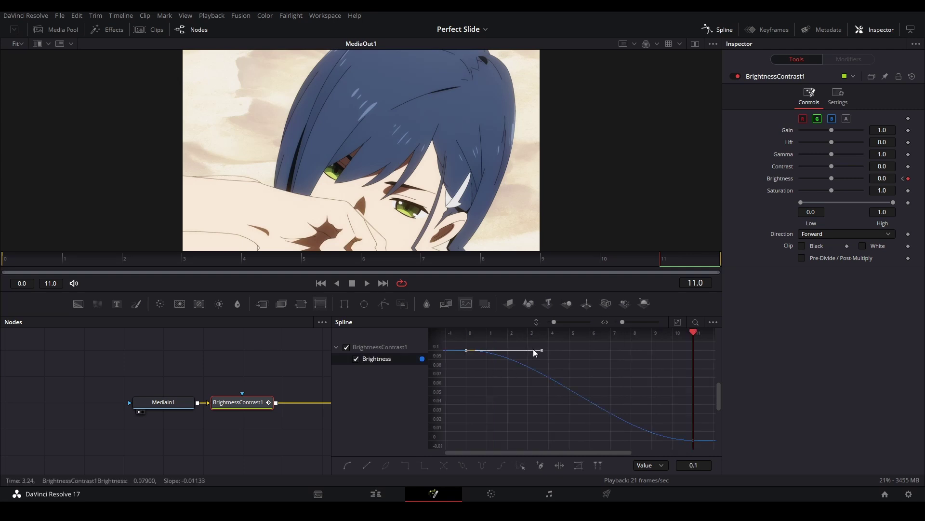
drag(539, 352, 485, 426)
click(19, 260)
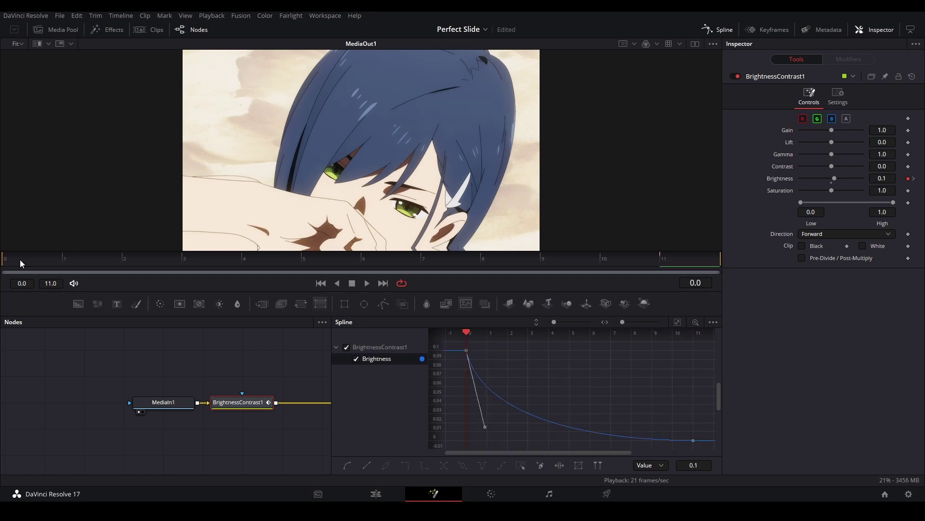
key(space)
Duplicate the brightness Clip 24 on Video 4 of the edit timeline to the start of the second clip and play the result
click(376, 493)
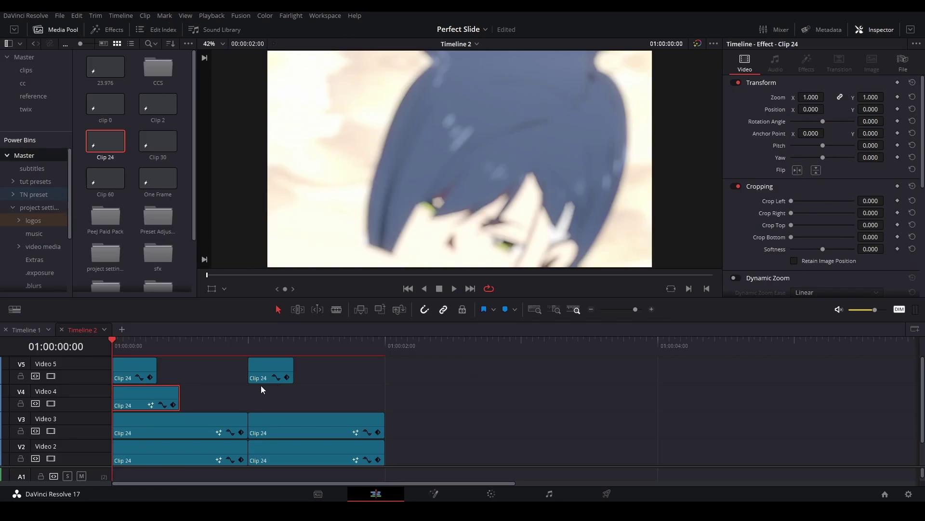
drag(127, 395, 262, 400)
key(space)
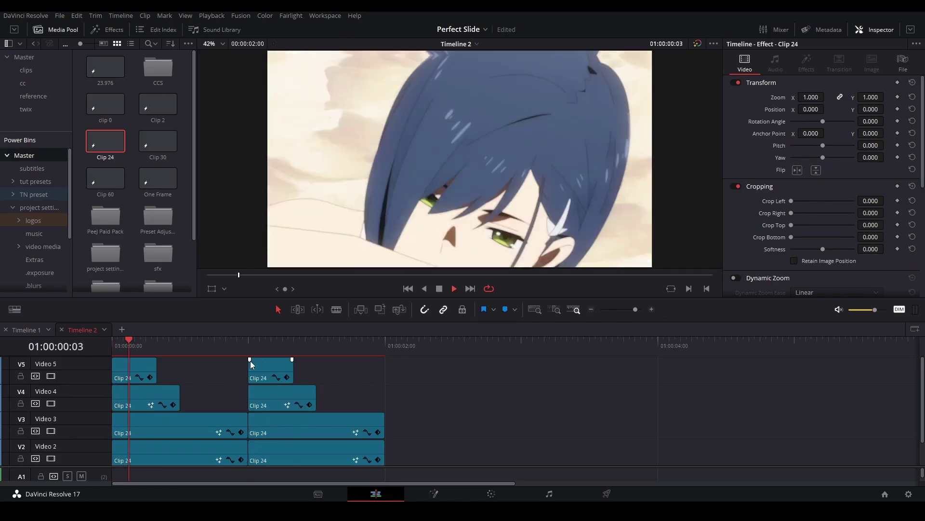
key(space)
key(Home)
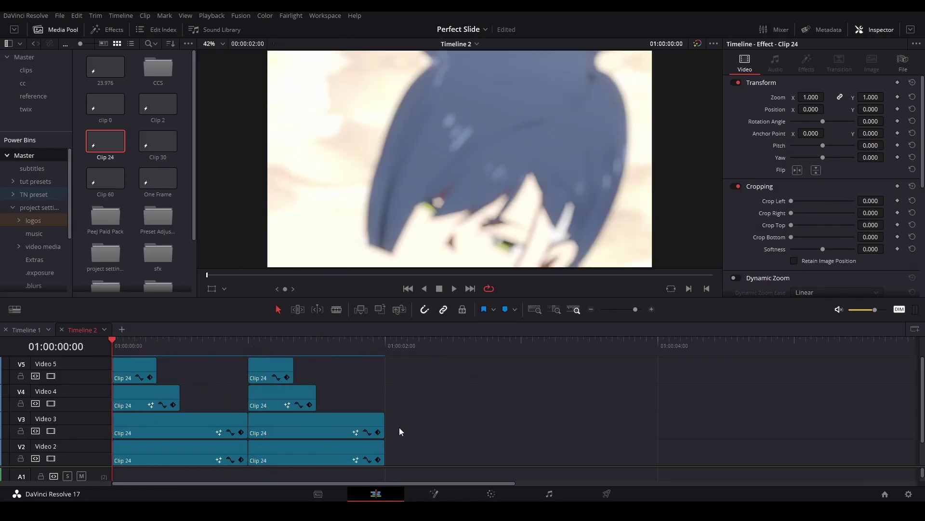
Add a Clip 2 adjustment on Video 6 and centre it over the cut, one frame before 01:00:01:00
drag(158, 104, 252, 358)
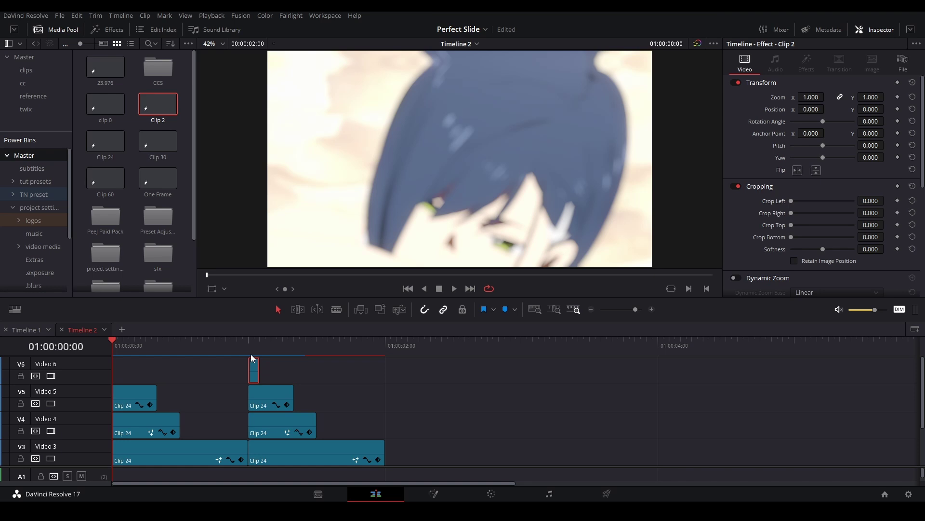
key(Down)
key(Left)
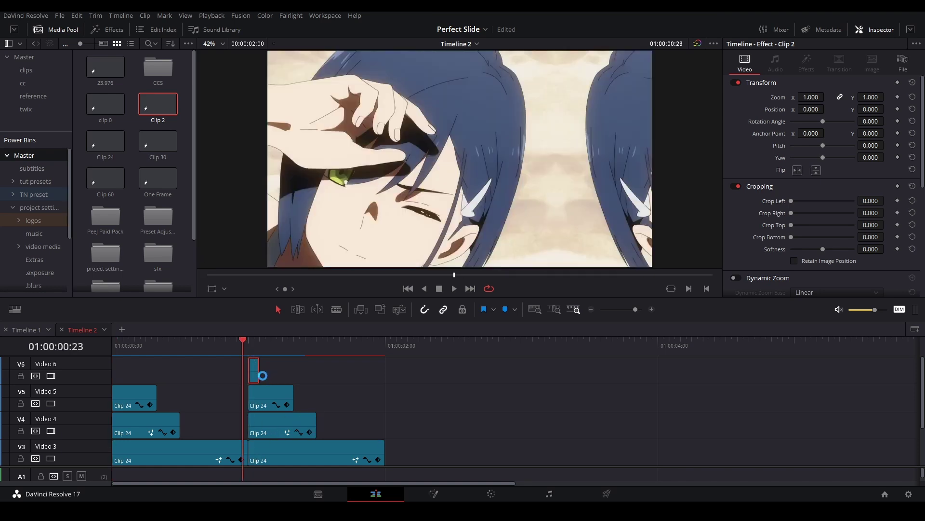
key(comma)
key(Right)
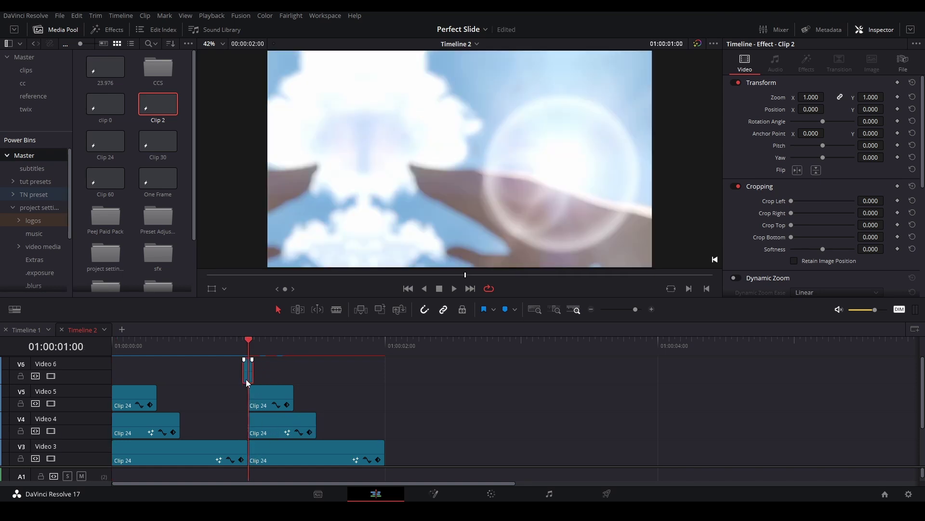
Open Clip 2 in the Fusion page and insert a Directional Blur node between MediaIn1 and MediaOut1
right_click(248, 379)
click(273, 326)
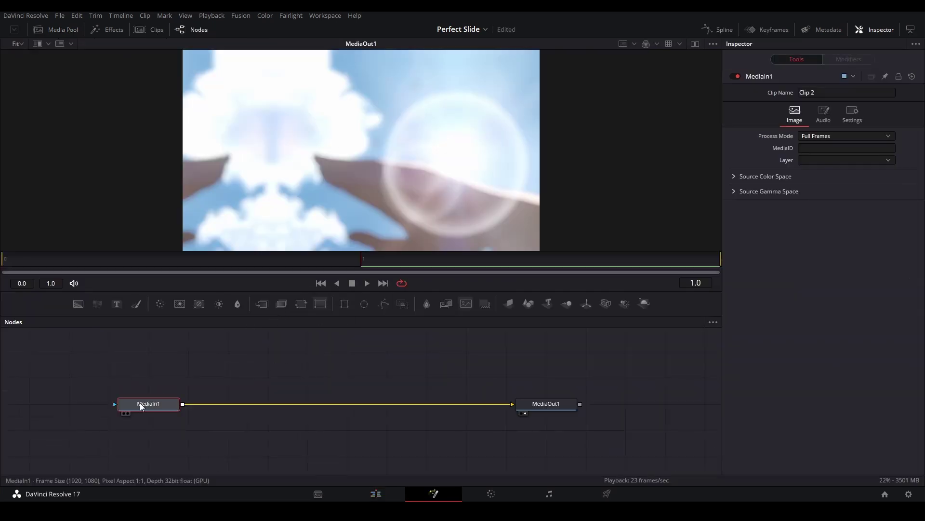
key(shift+space)
text(dir)
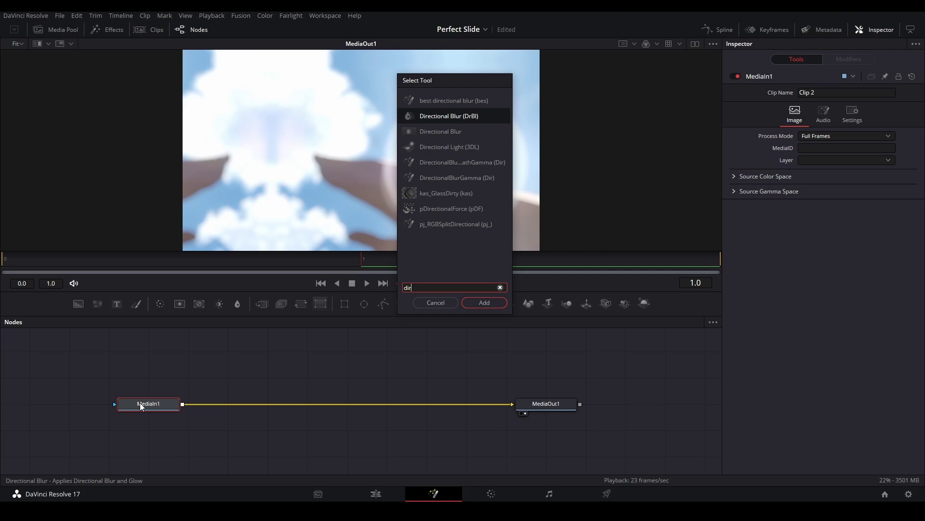
key(Return)
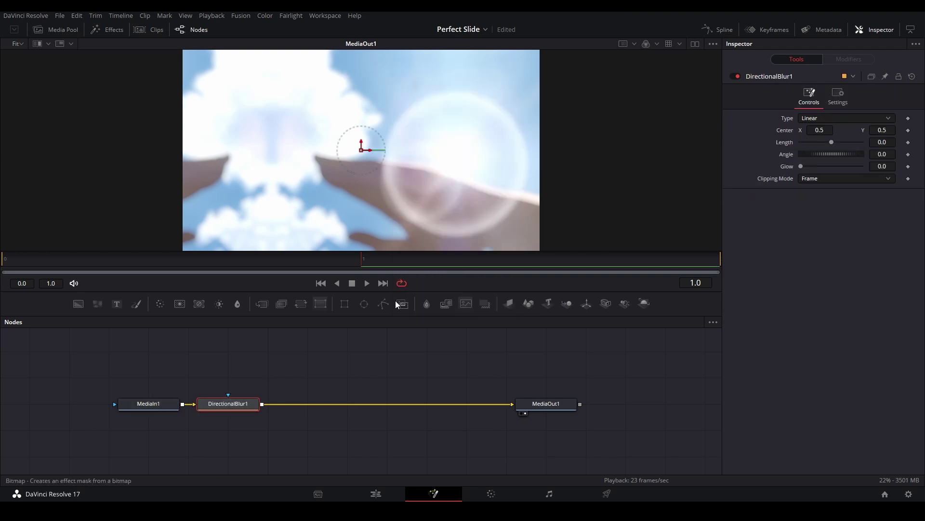
Set the DirectionalBlur1 Length to 0.1, check both frames, and return to the Edit page
drag(830, 143, 895, 142)
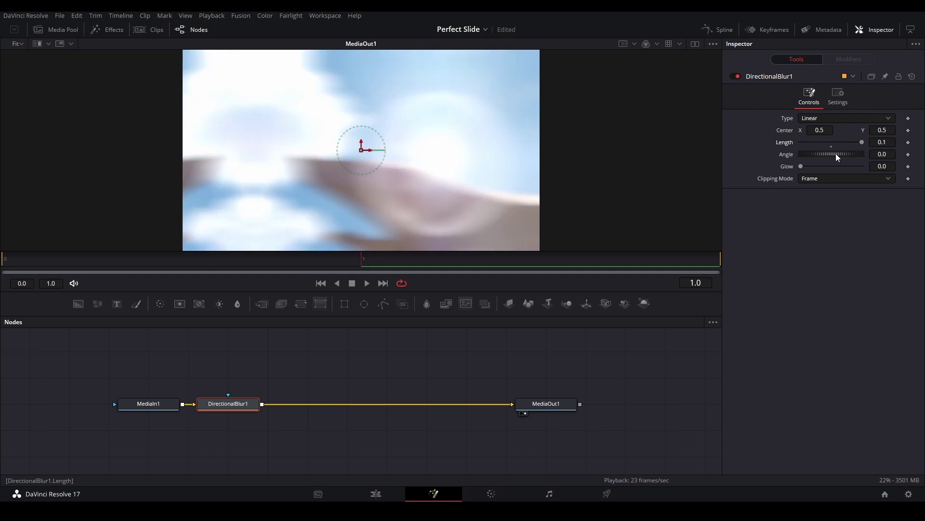
click(31, 263)
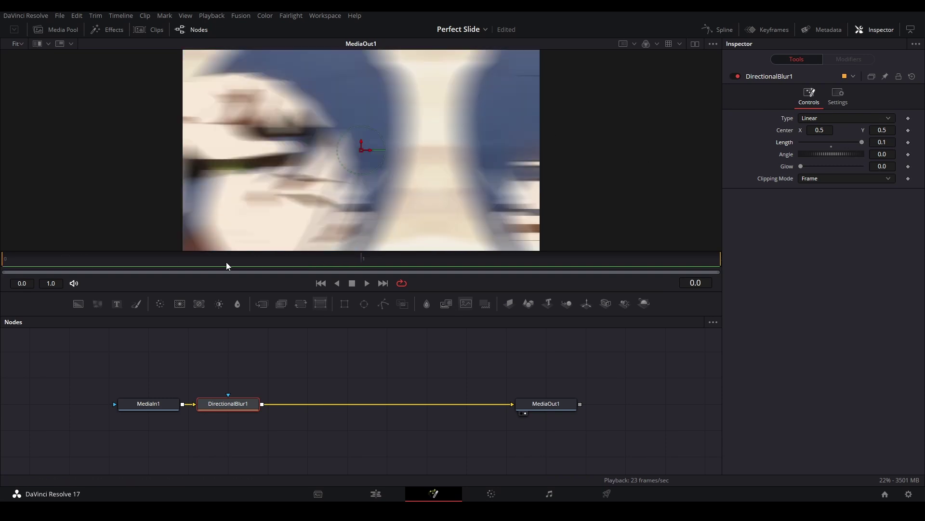
click(228, 265)
click(363, 490)
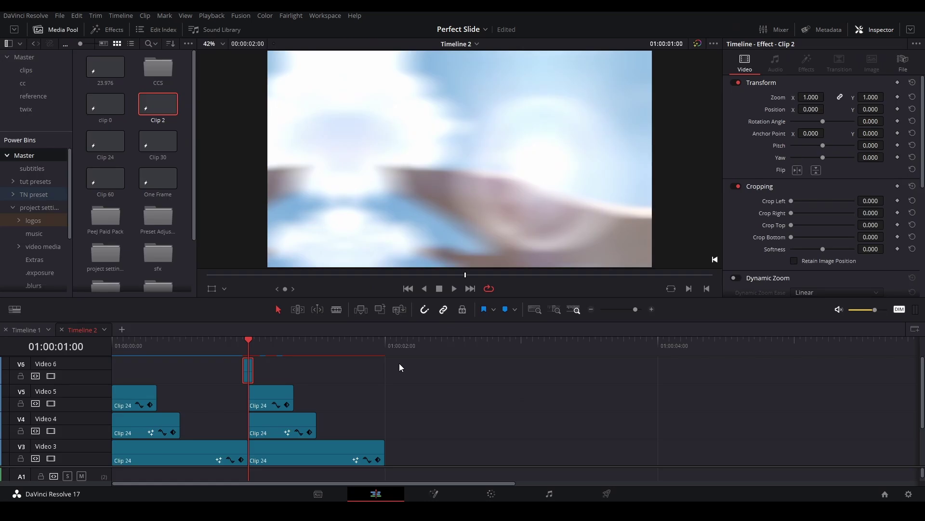
Play the transition on the timeline, save the project, and return the playhead to the start
key(space)
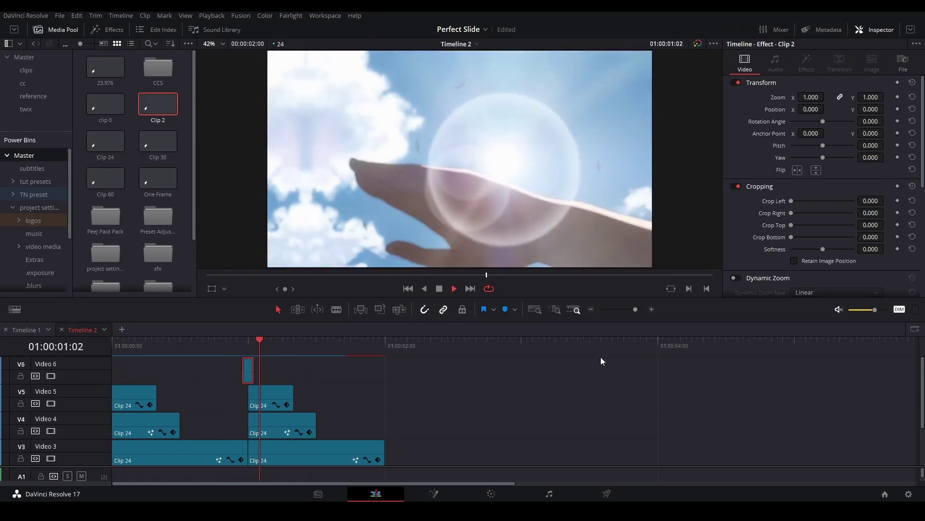
click(220, 347)
key(ctrl+s)
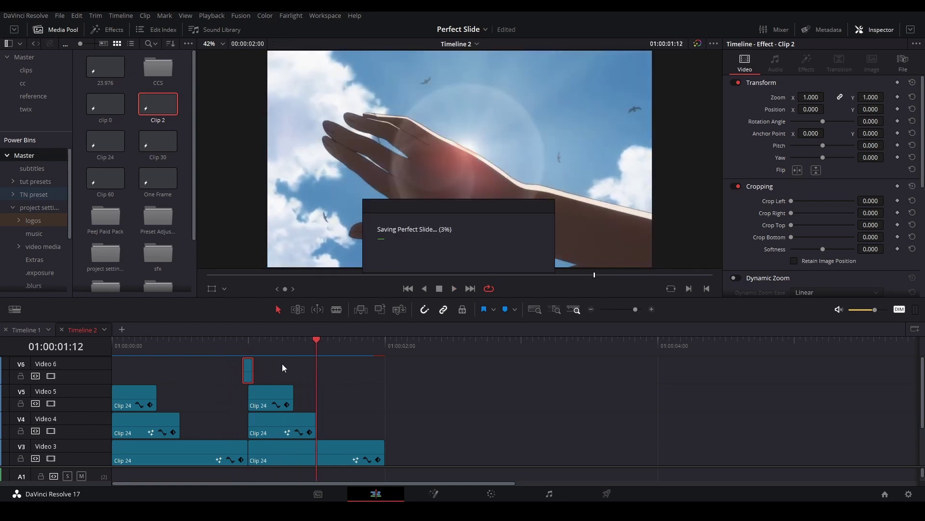
key(Home)
click(381, 385)
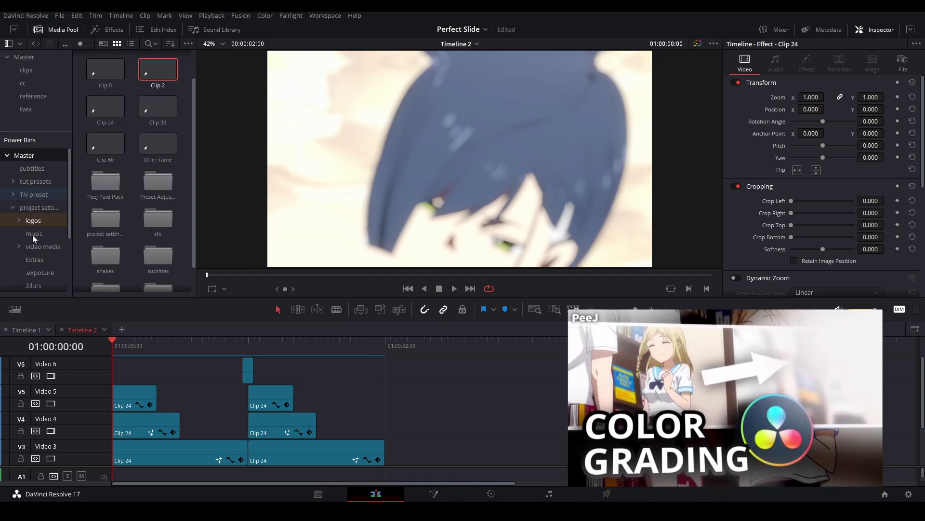
Open the ccs power bin and place the "p - easy bno" colour preset on Video 7 from the timeline start
scroll(33, 235, down, 3)
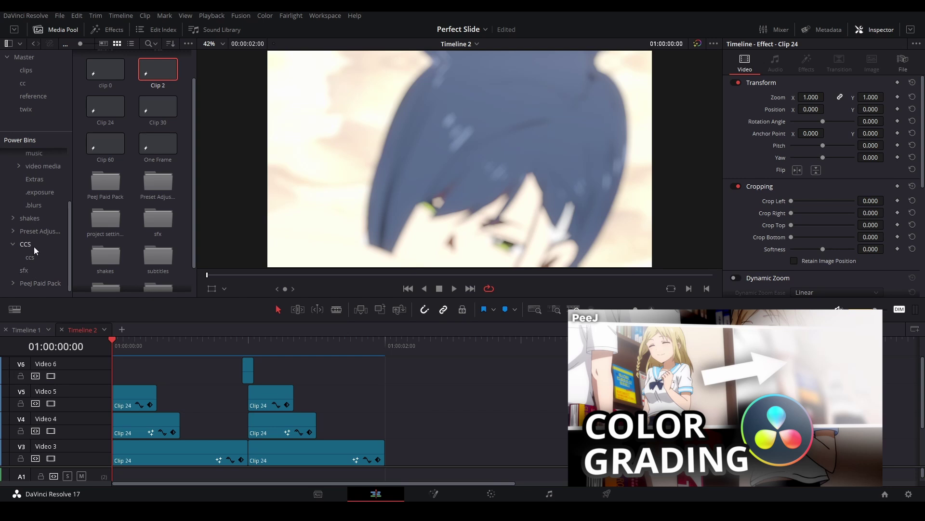
click(35, 247)
scroll(126, 220, up, 2)
double_click(107, 62)
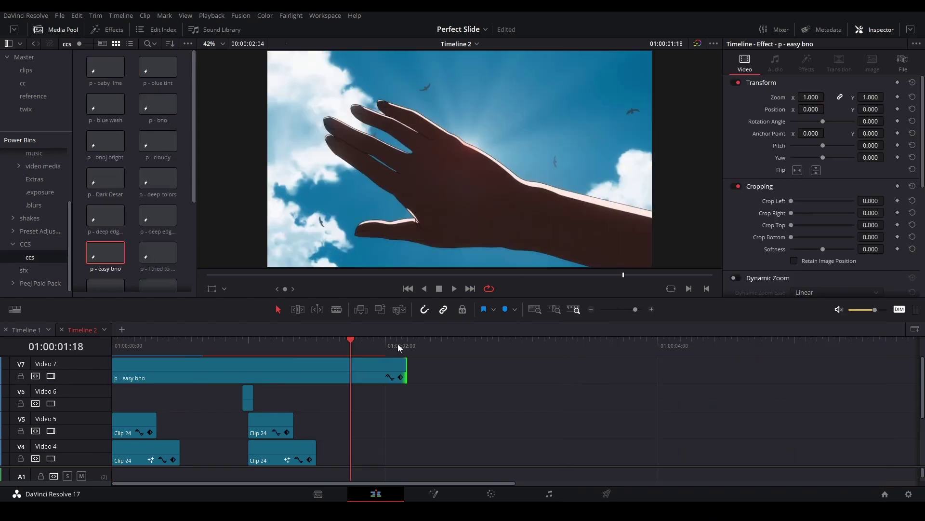
Trim the end of the "p - easy bno" clip to match the end of the clips below at 01:00:02:00
scroll(388, 424, down, 3)
scroll(383, 402, up, 1)
scroll(384, 409, up, 4)
drag(406, 370, 385, 369)
scroll(407, 367, down, 5)
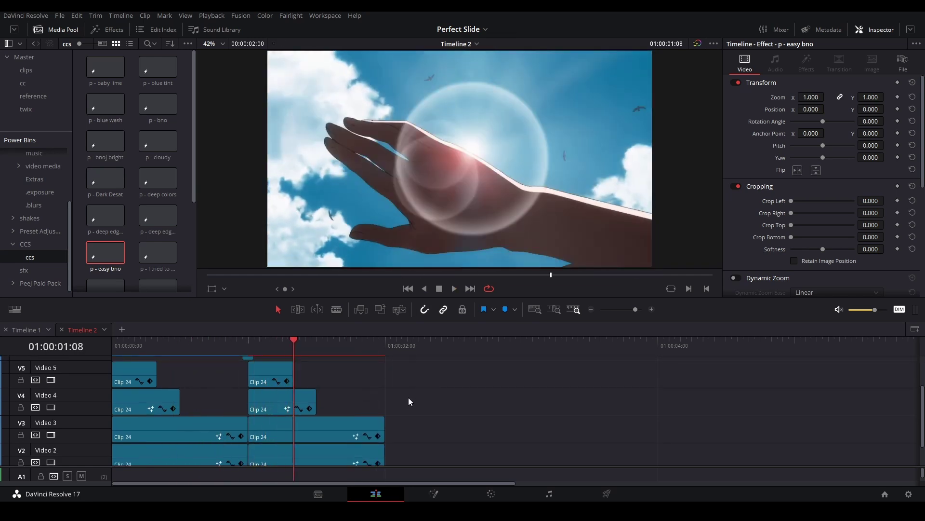
Play the colour-graded transition from the timeline start and save the project
scroll(400, 391, down, 1)
scroll(400, 390, right, 1)
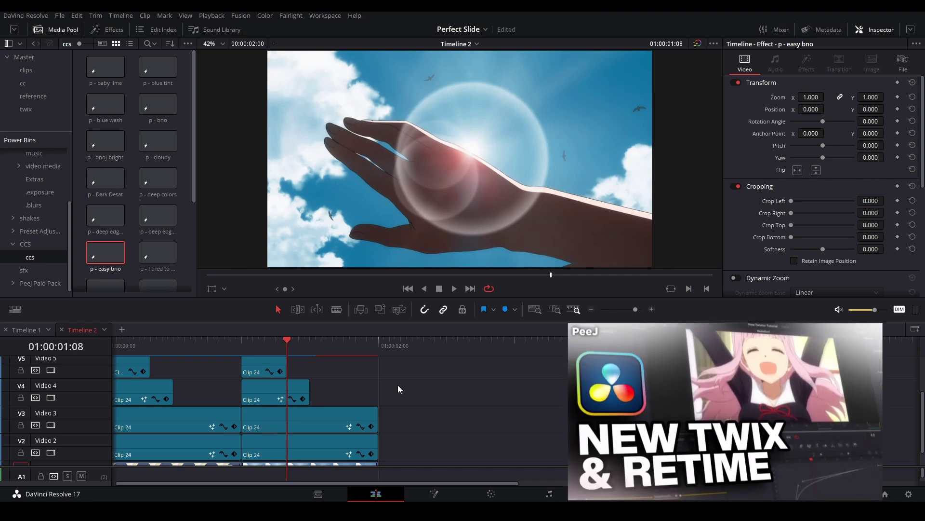
click(168, 348)
click(127, 345)
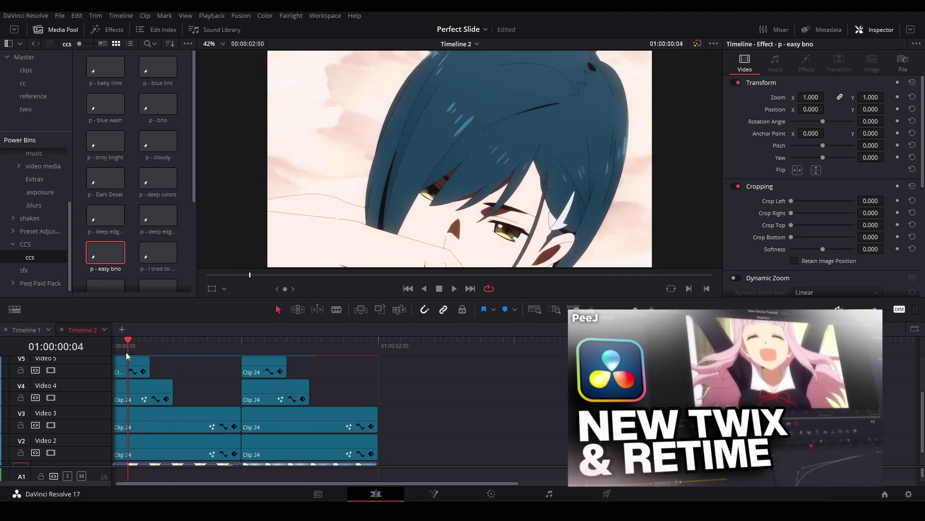
key(Home)
key(space)
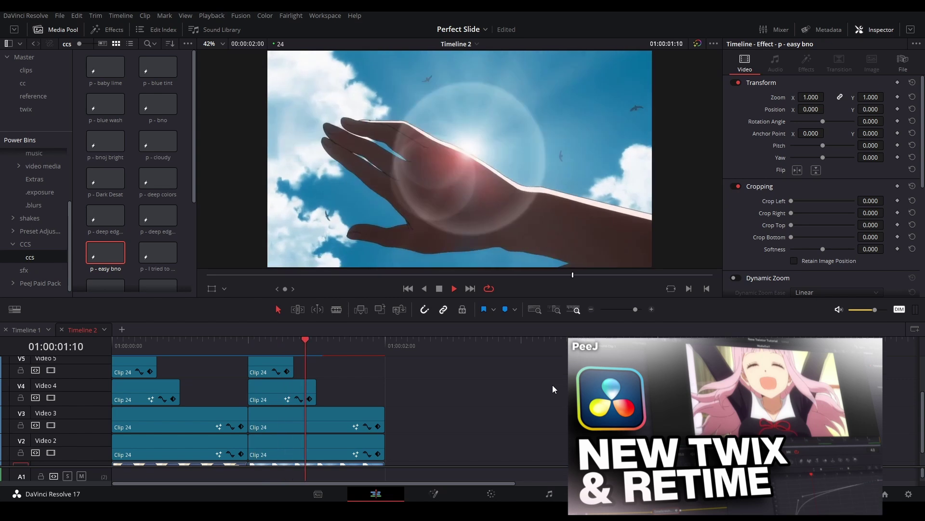
key(ctrl+s)
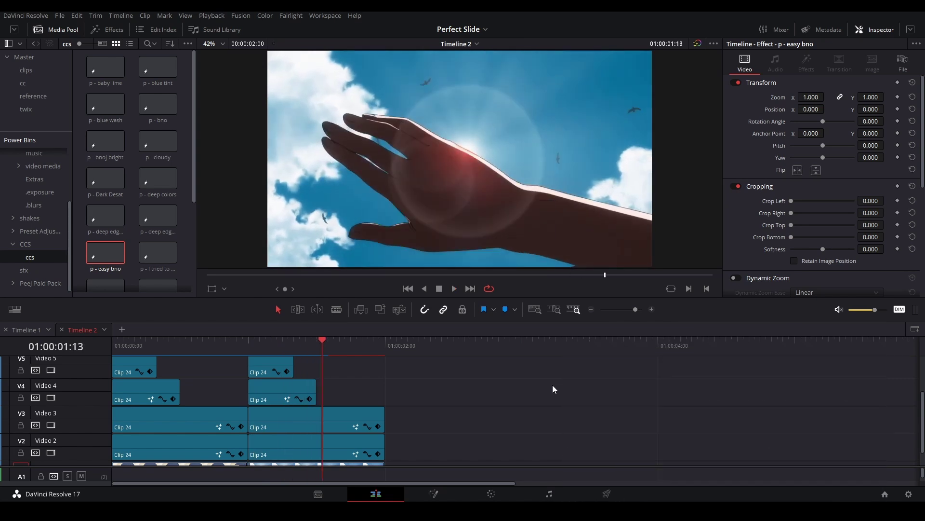
Bring the compound clips on Video 1 into view and replay the transition from the timeline start
scroll(552, 385, up, 2)
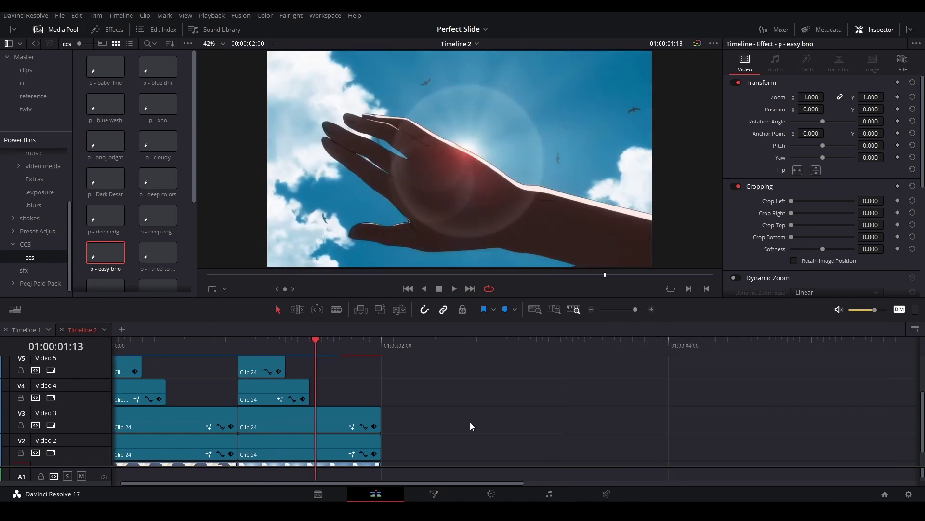
scroll(546, 379, down, 2)
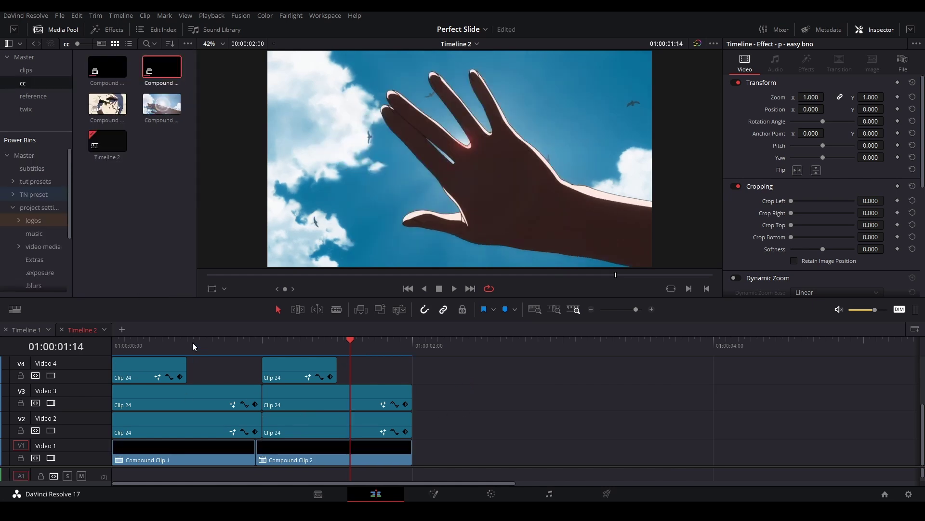
key(Home)
key(space)
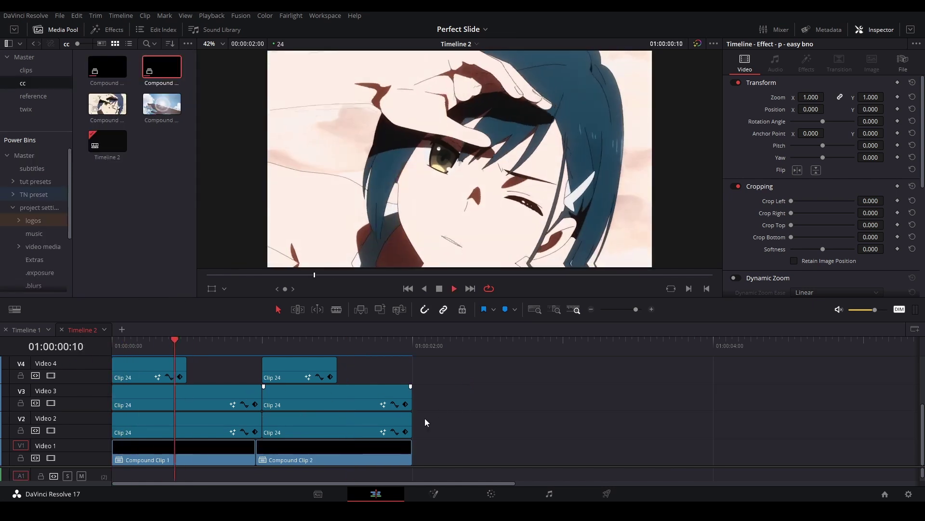
key(Home)
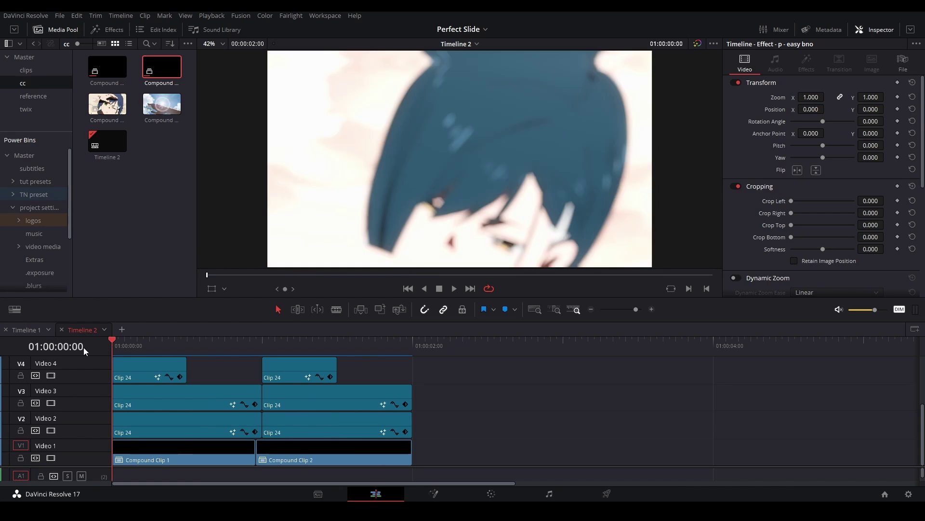
key(space)
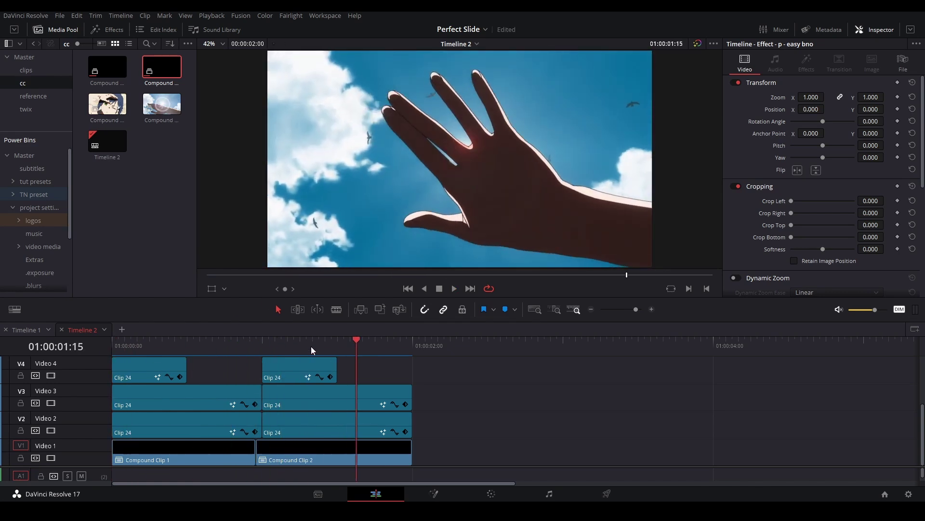
Replay the transition several times from different points within the first compound clip to review its movement
click(226, 349)
key(space)
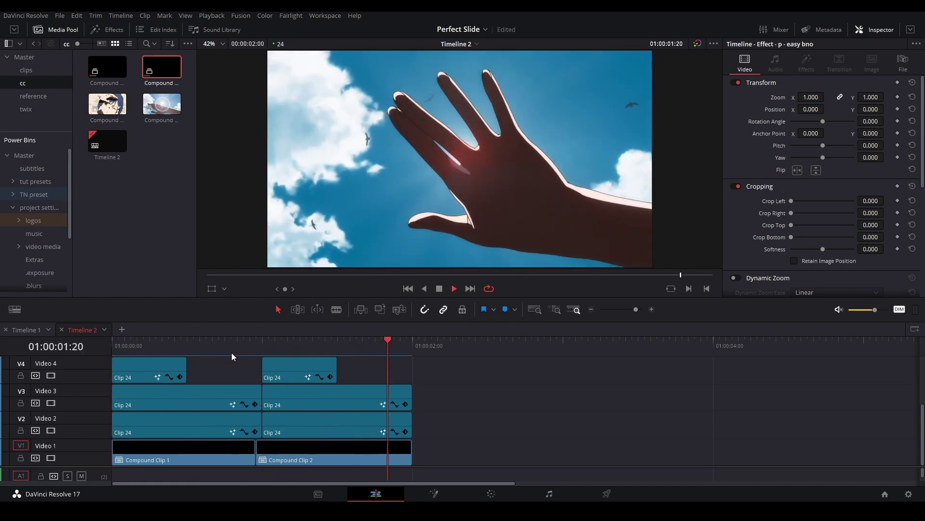
click(174, 346)
key(space)
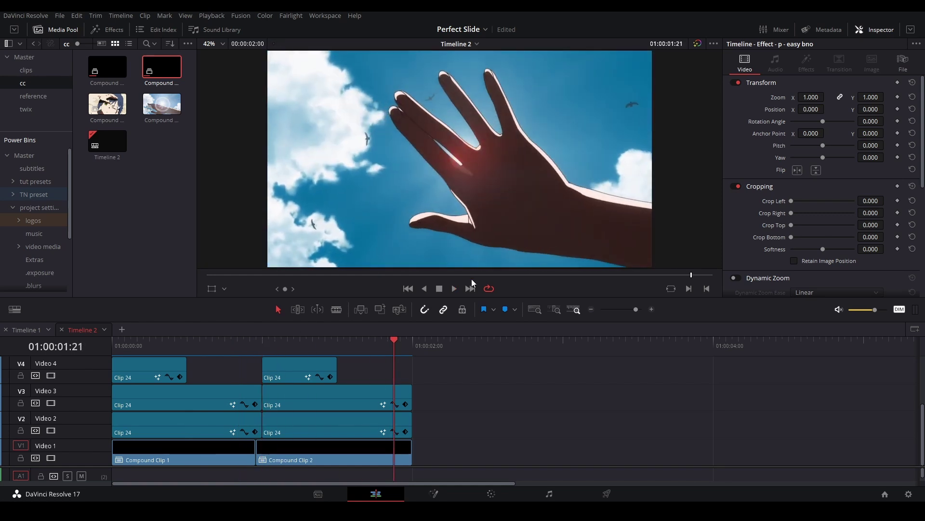
click(155, 340)
key(space)
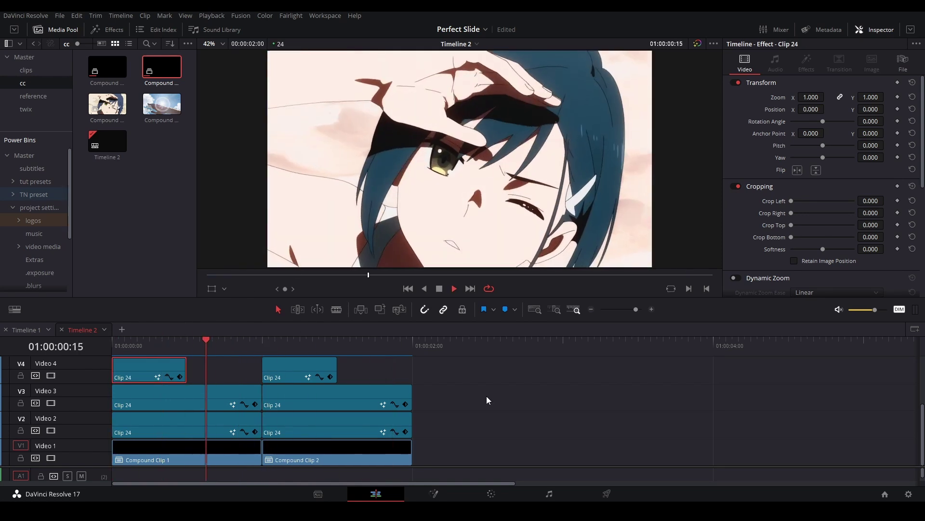
Inspect the image edge around 01:00:00:12 and open the first Clip 24 on Video 2 in the Fusion page
key(space)
scroll(464, 219, up, 3)
mouse_move(184, 349)
mouse_down()
mouse_move(144, 350)
mouse_move(230, 357)
mouse_move(185, 366)
mouse_up()
click(192, 430)
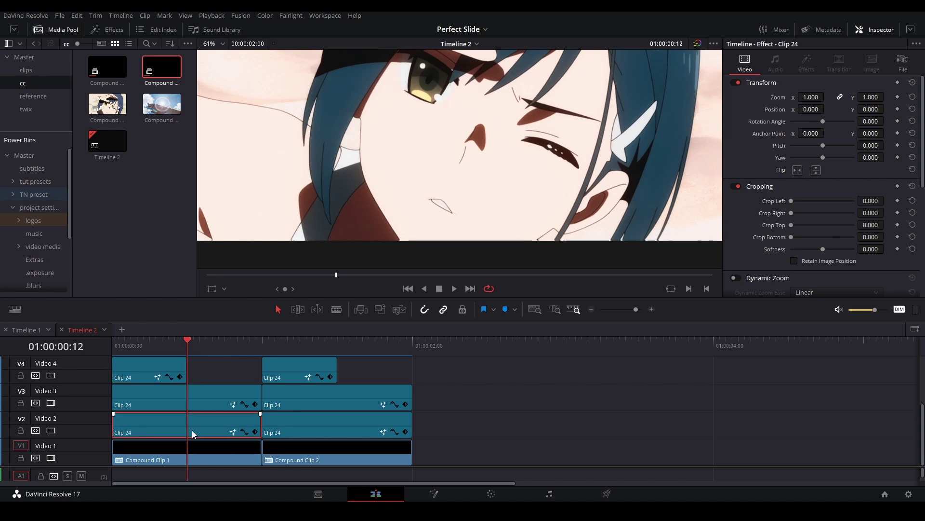
right_click(191, 430)
click(220, 353)
Set the Transform1_1 Size to 1.015 at frame 18 and play the composition to check the lower image edge
drag(882, 166, 889, 165)
drag(624, 182, 624, 164)
scroll(623, 163, up, 4)
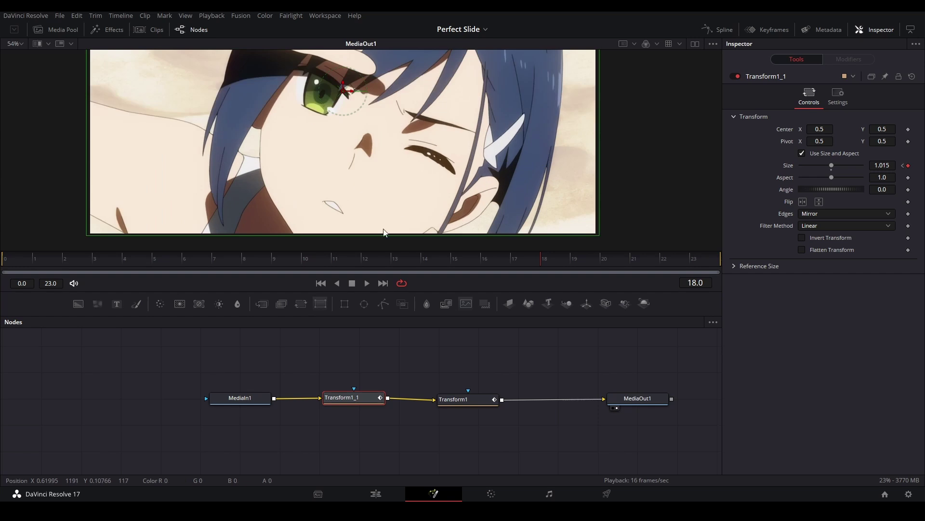
key(space)
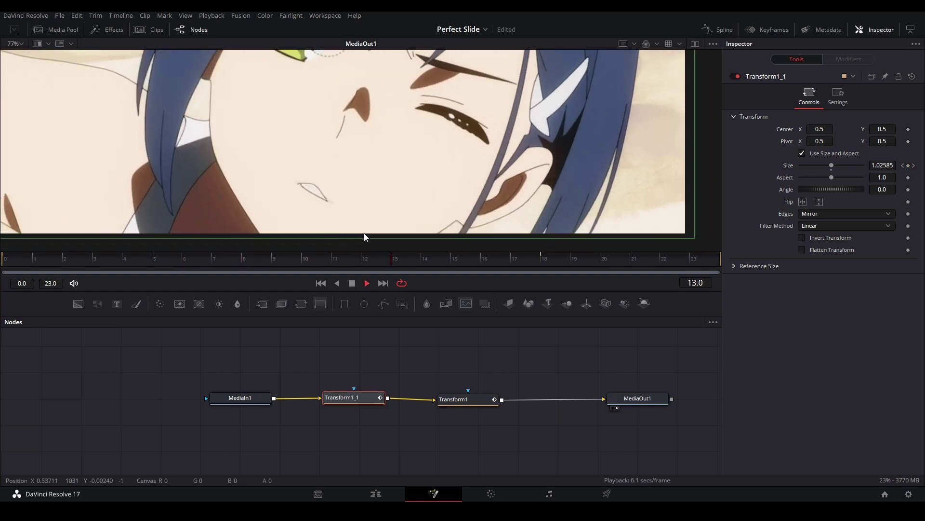